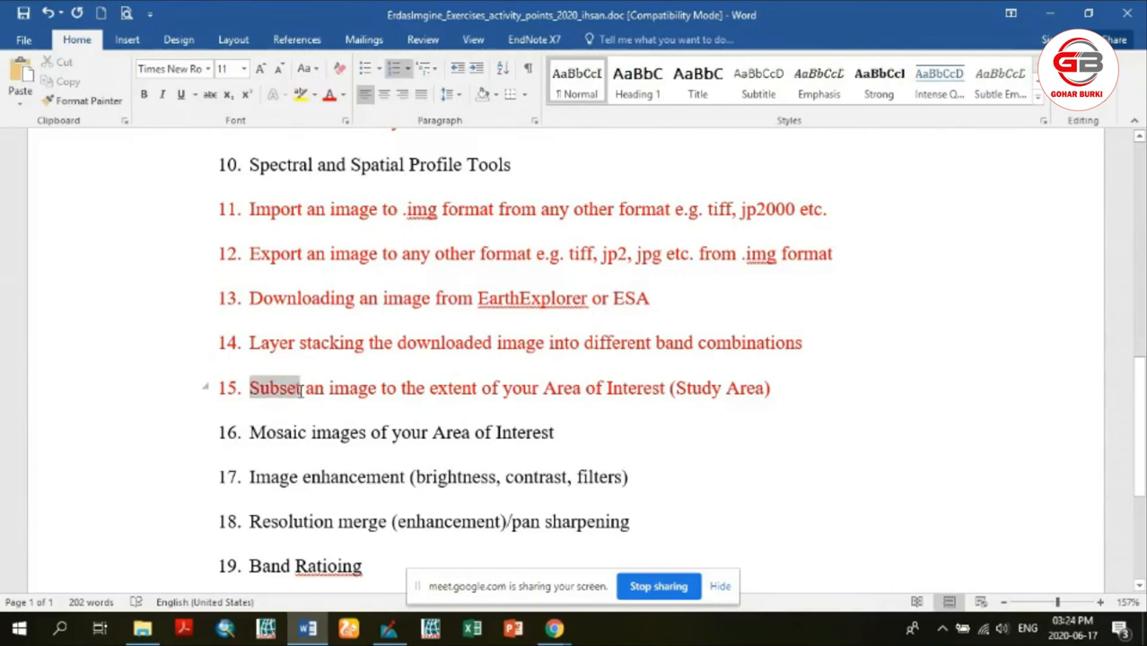
Review list items 14 to 16 on layer stacking, subsetting an image to the study area and mosaicking images
click(323, 388)
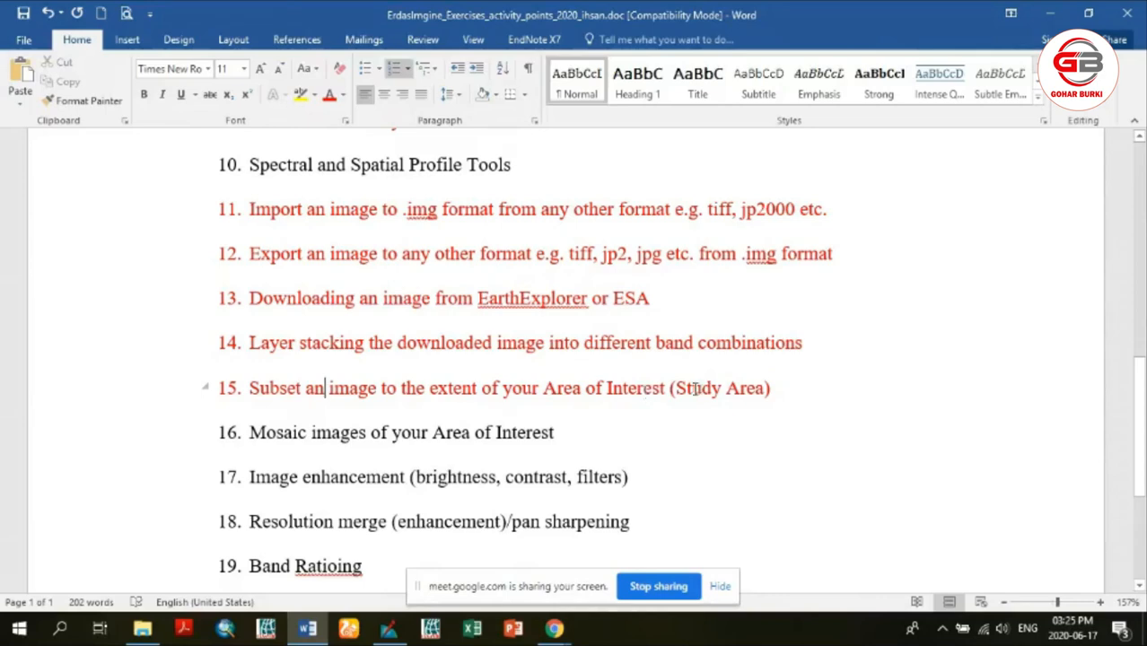
drag(679, 388, 764, 388)
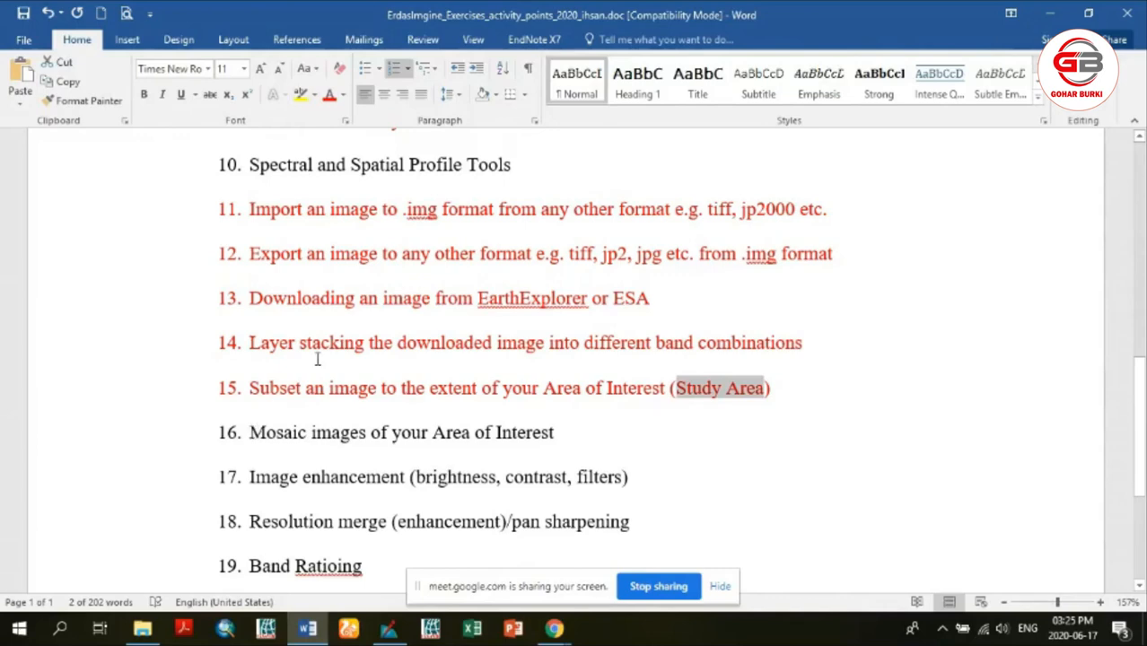
drag(399, 343, 536, 348)
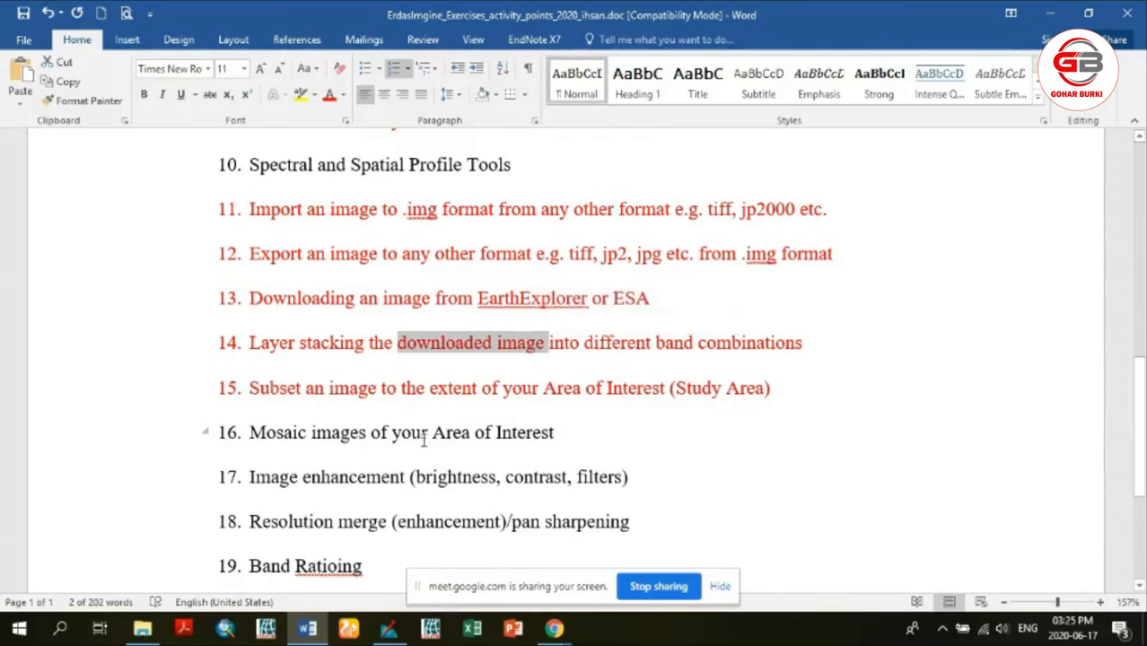
drag(249, 432, 350, 435)
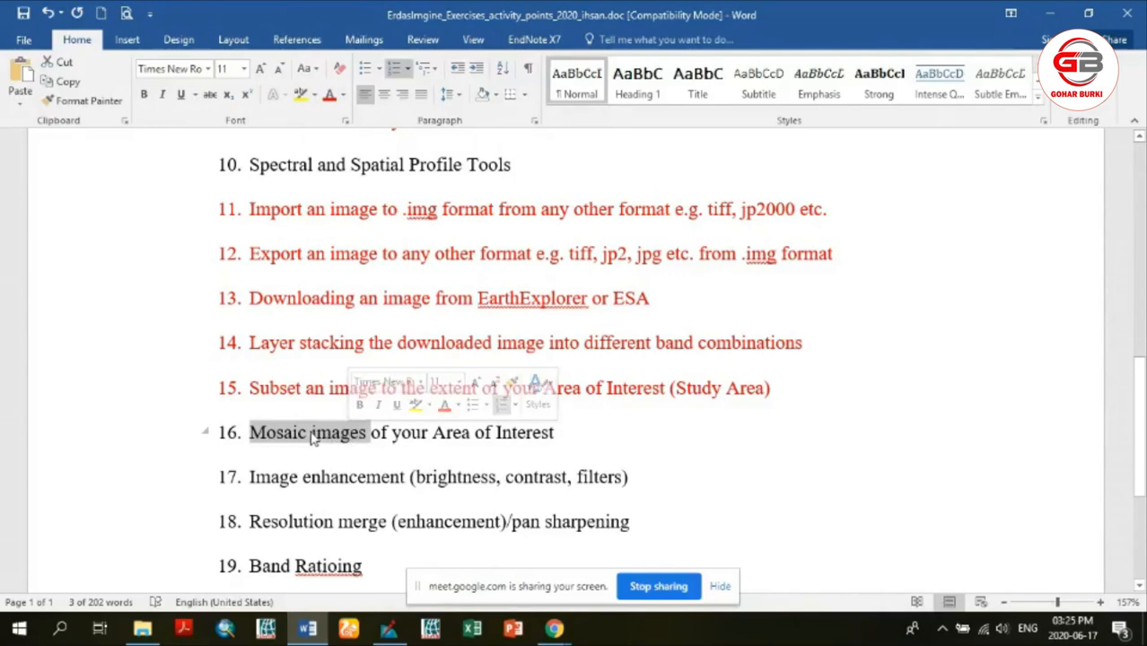
click(312, 434)
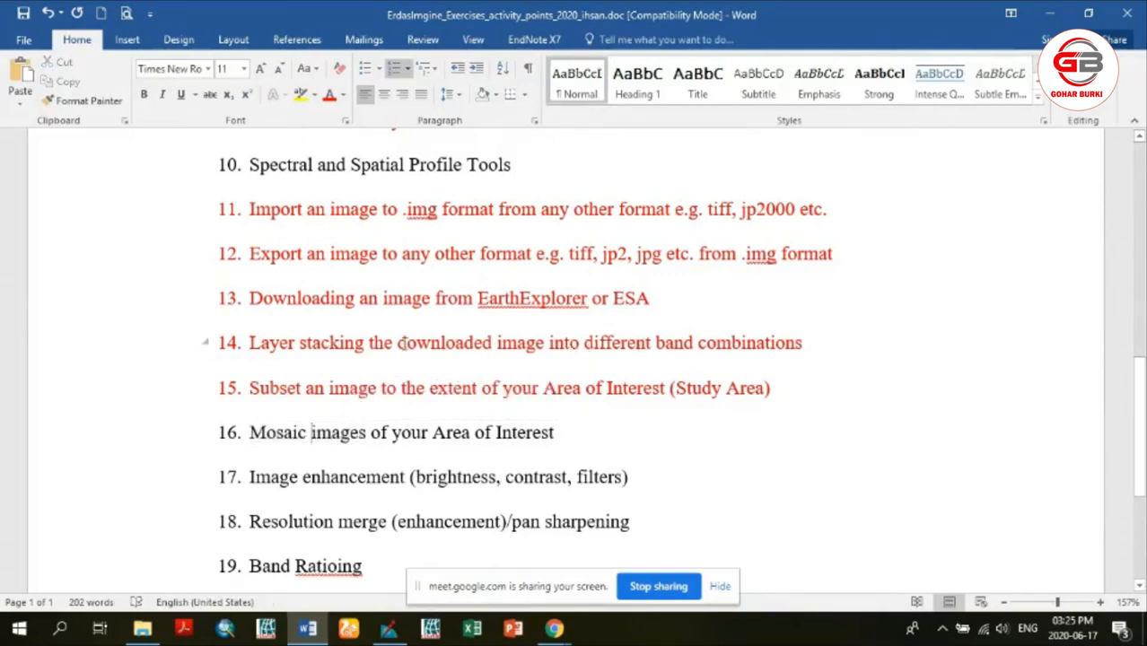
drag(400, 344, 533, 348)
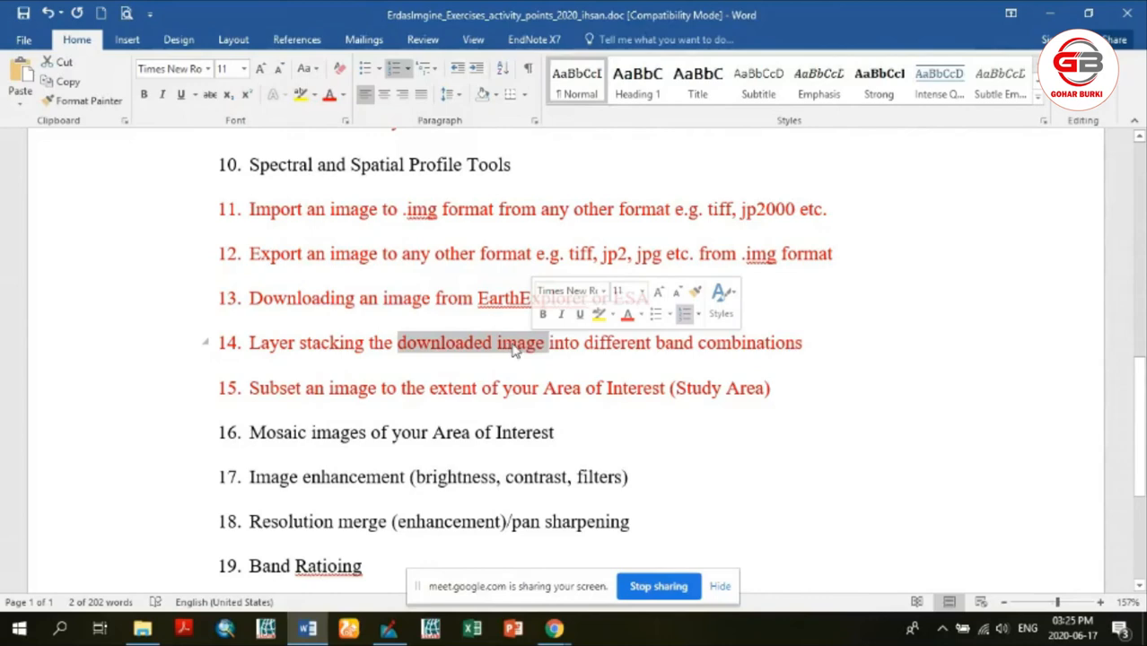
drag(675, 388, 758, 387)
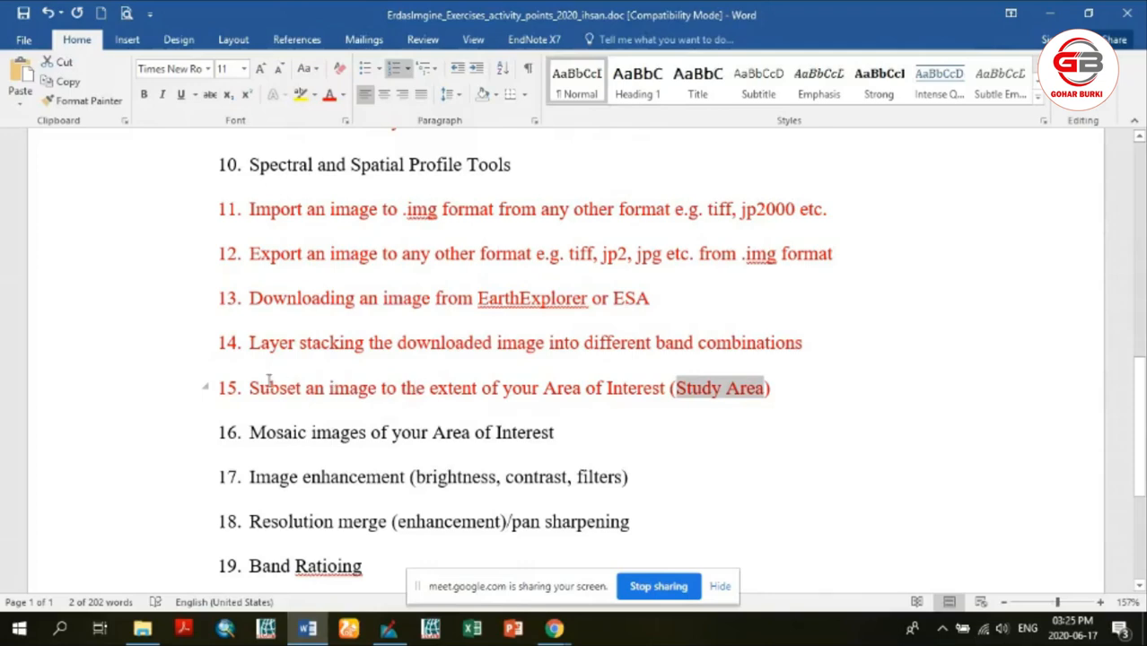
drag(251, 388, 305, 387)
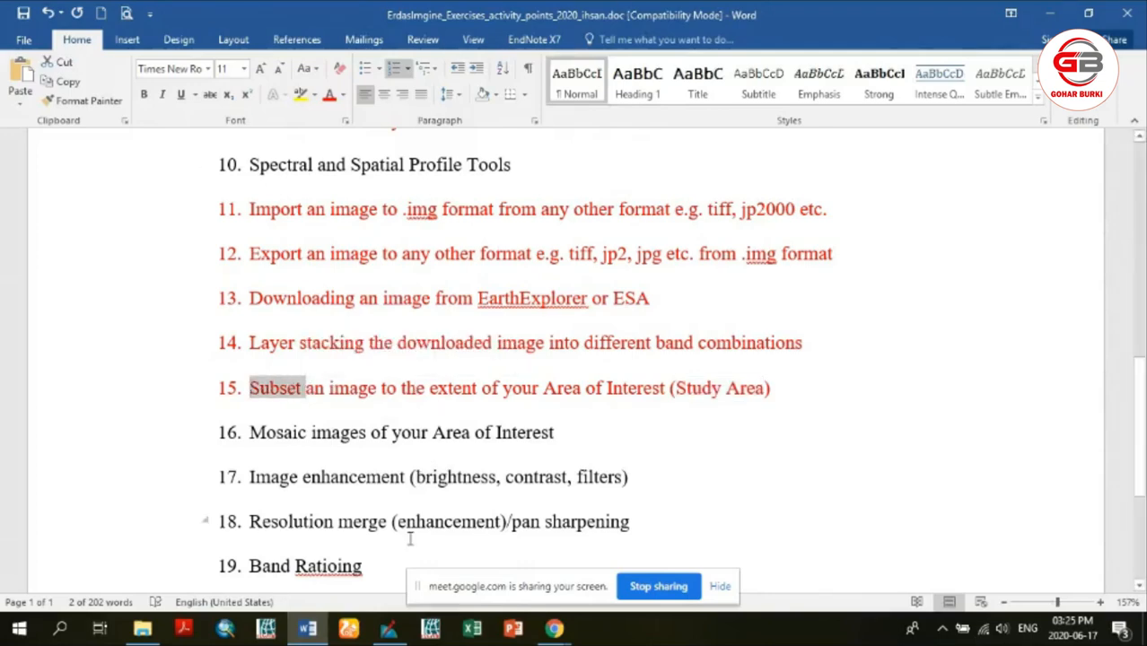
click(554, 628)
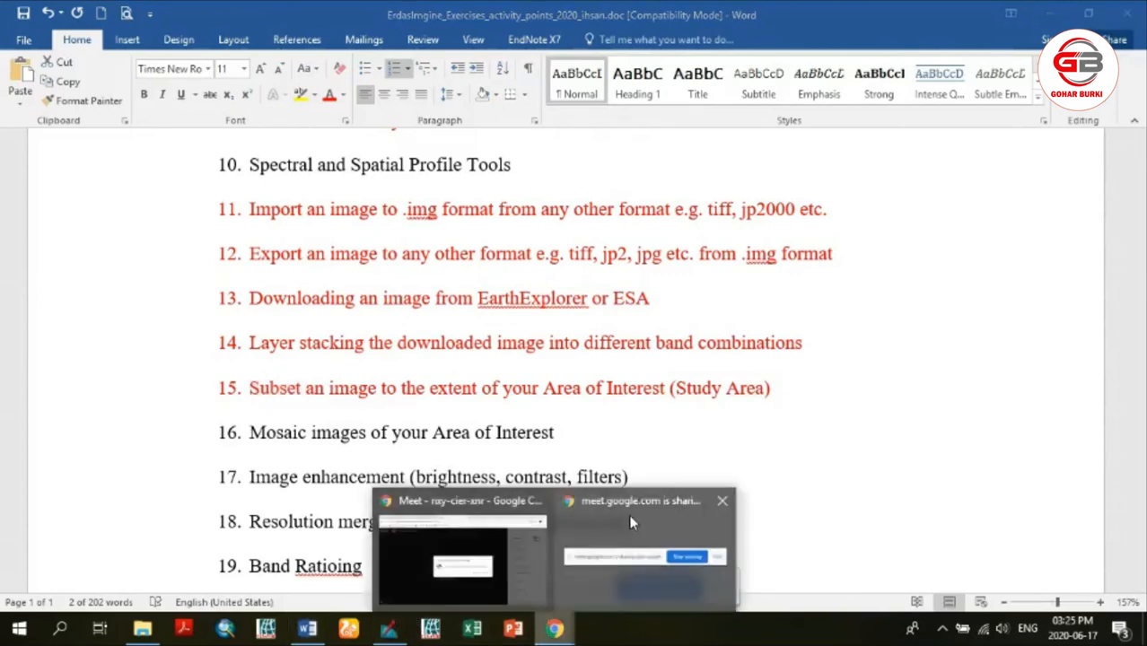
click(388, 628)
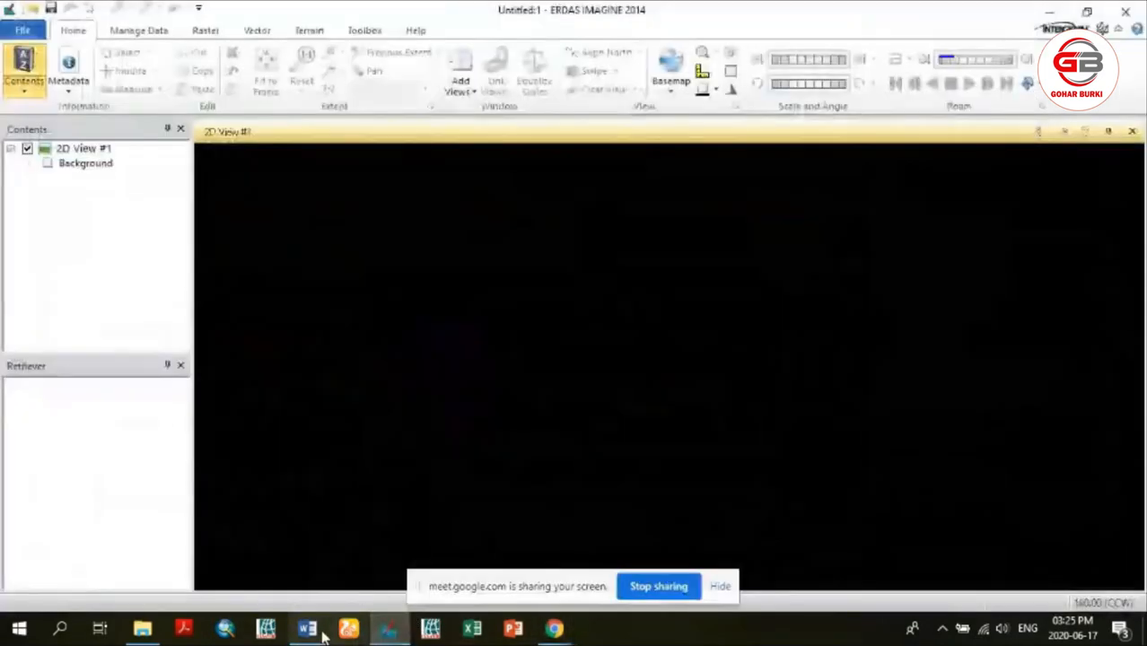
click(310, 630)
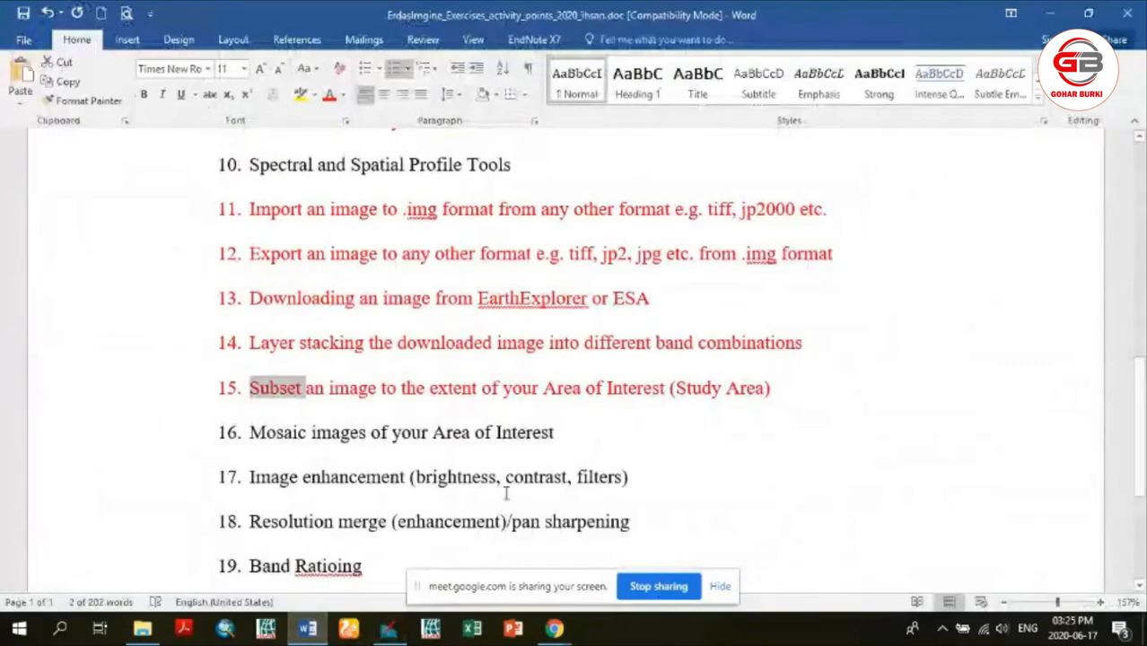
click(322, 391)
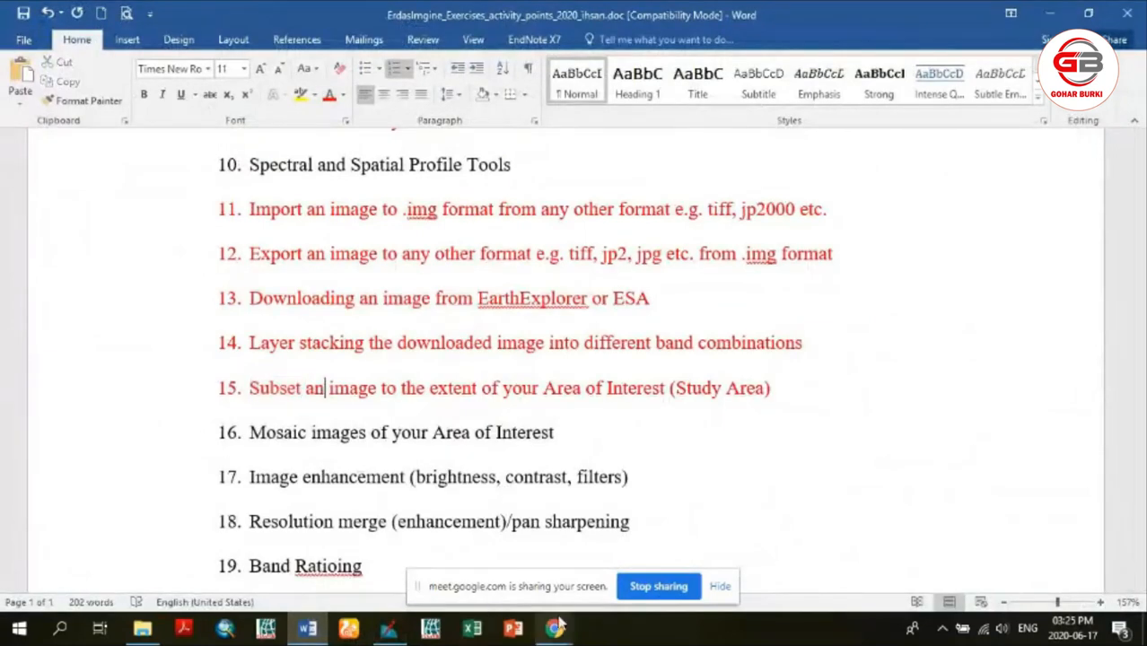
Switch to the Google Meet window in Chrome and admit the person waiting to join the meeting
mouse_move(555, 628)
click(528, 557)
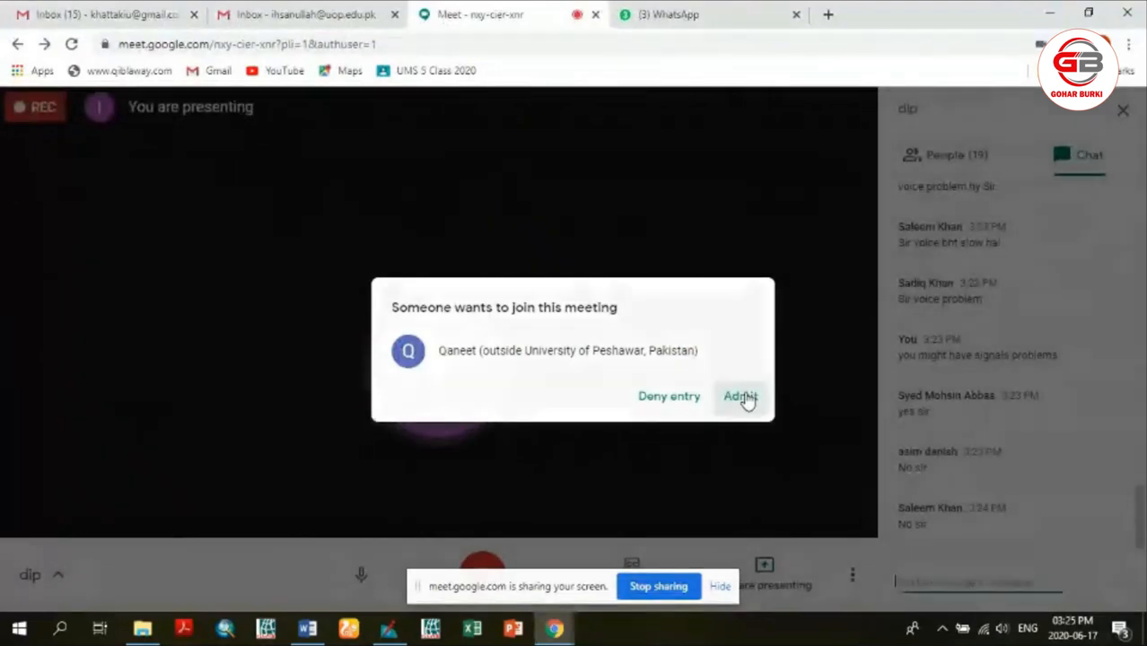
click(742, 396)
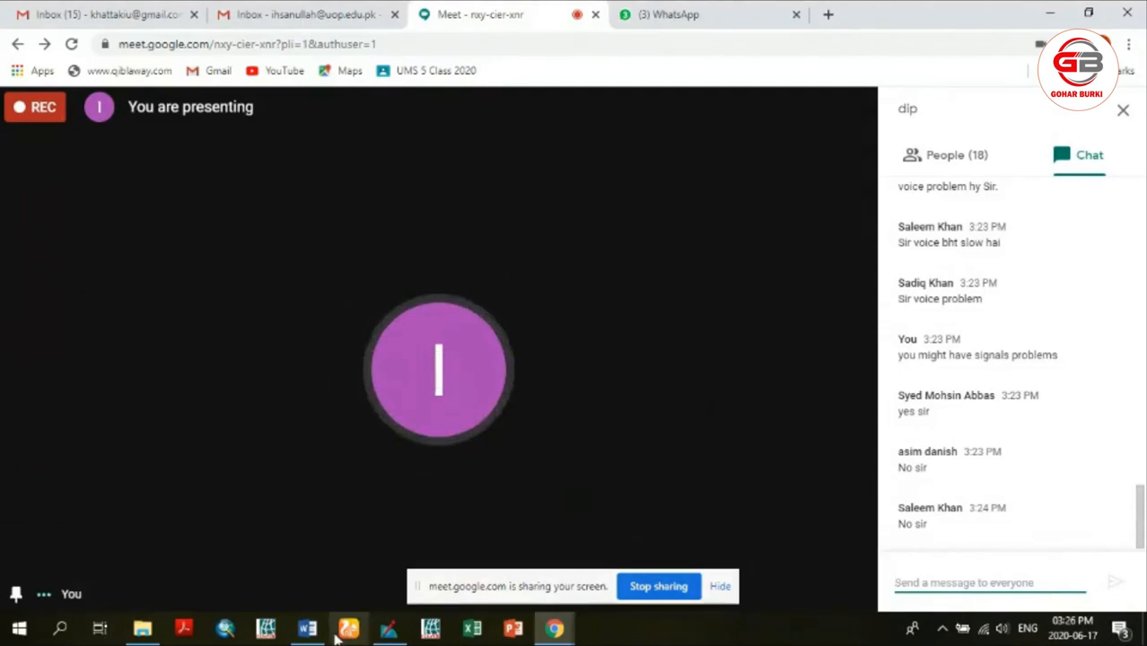
Switch back to the Word exercise list and examine how the downloaded image in item 14 relates to the study area in item 15
mouse_move(310, 634)
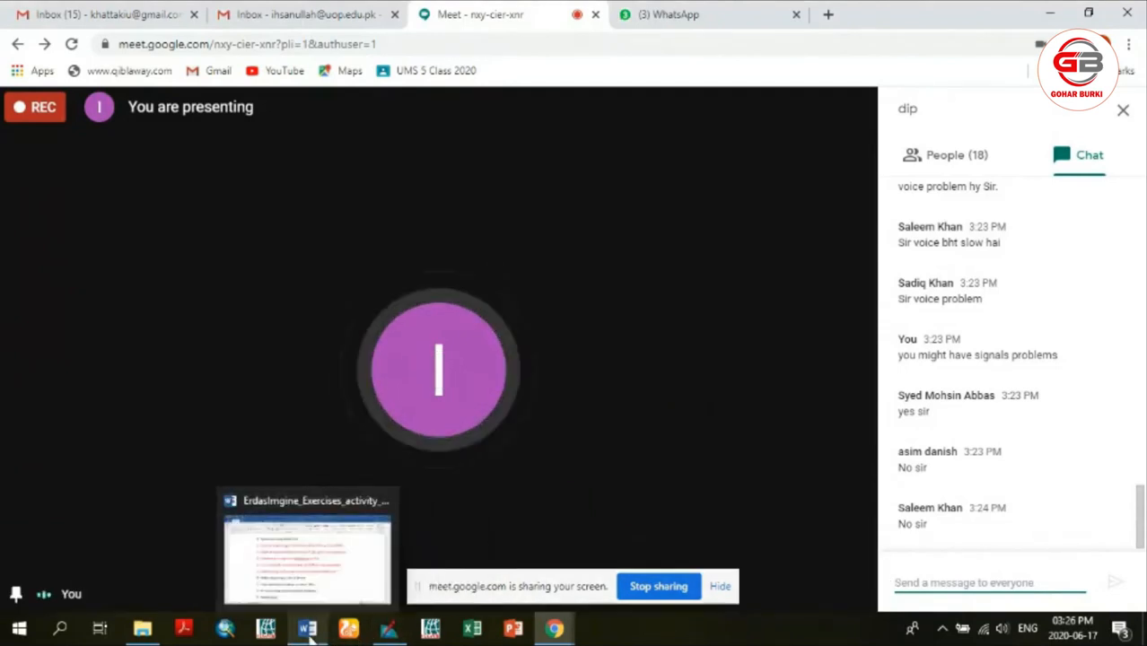
click(308, 631)
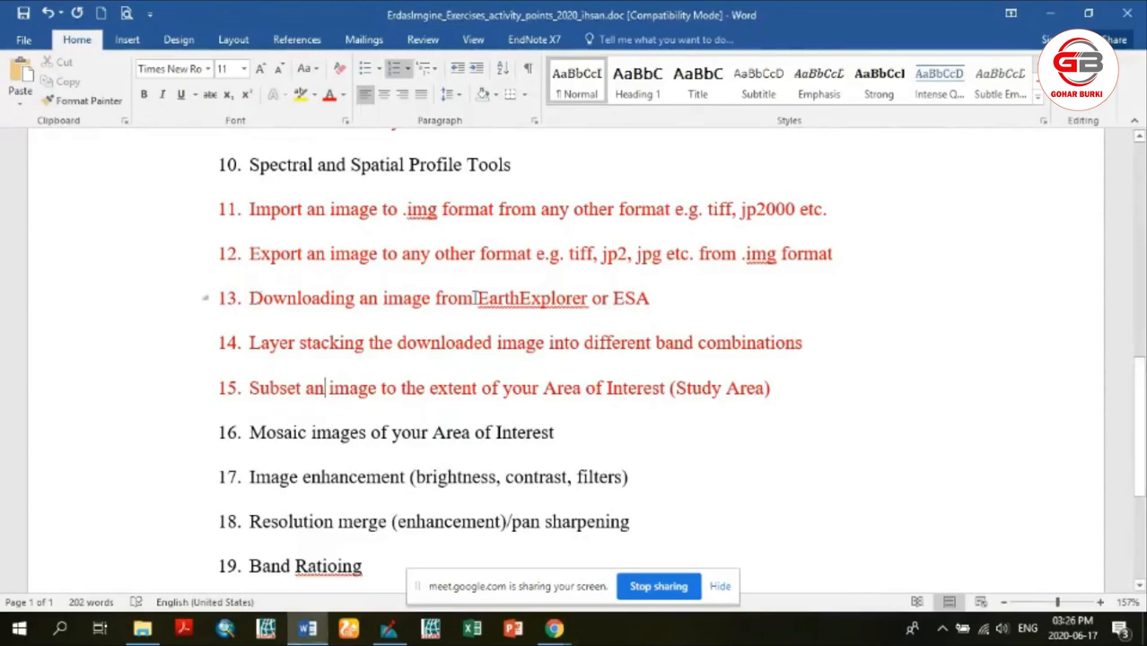
drag(398, 341, 546, 342)
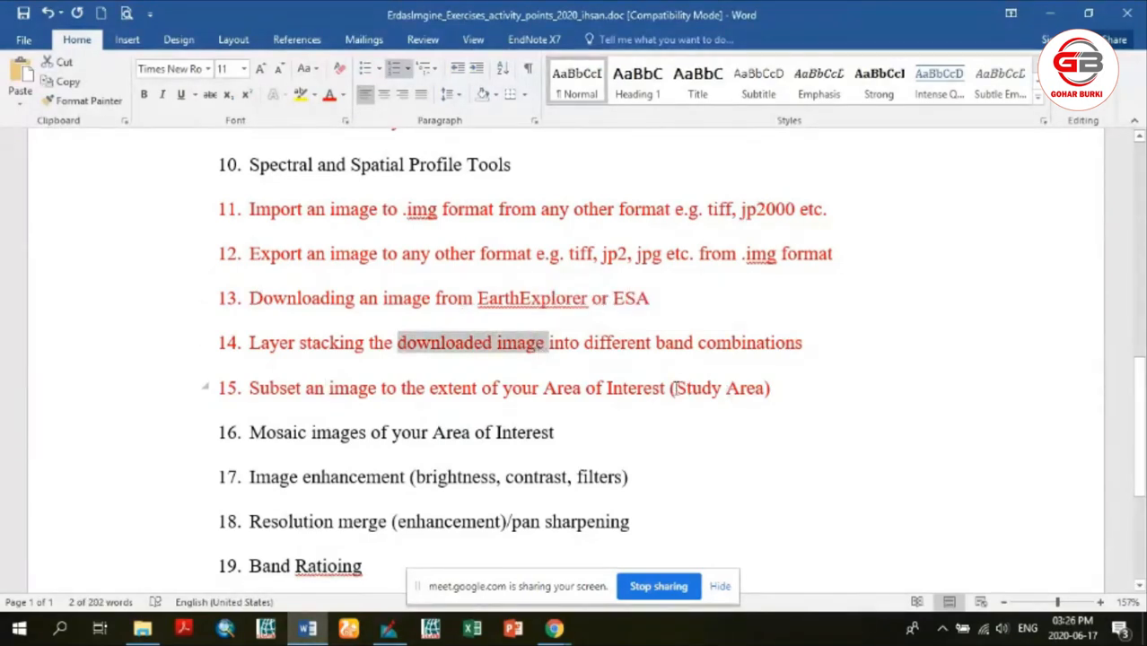
drag(676, 388, 757, 388)
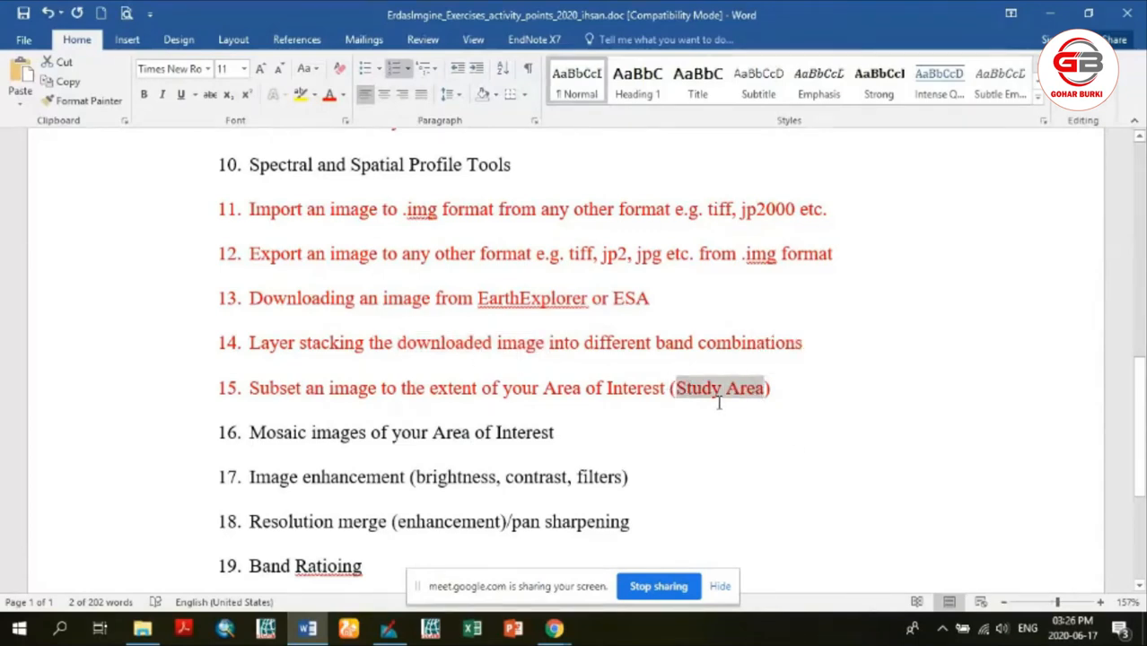
drag(398, 342, 544, 342)
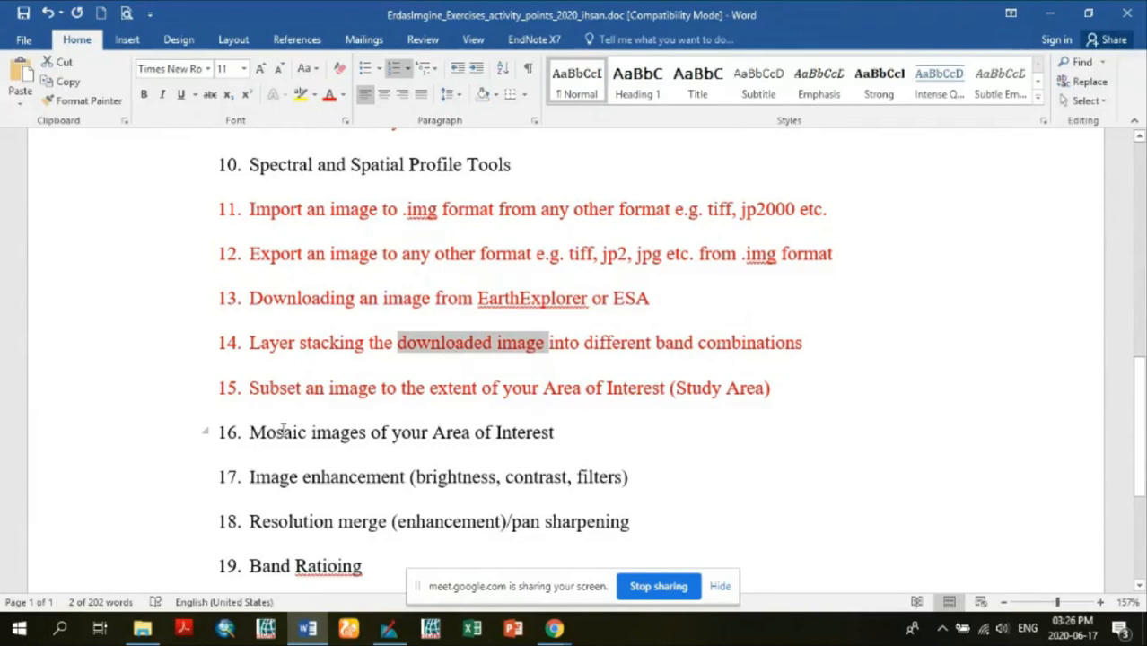
drag(249, 388, 345, 391)
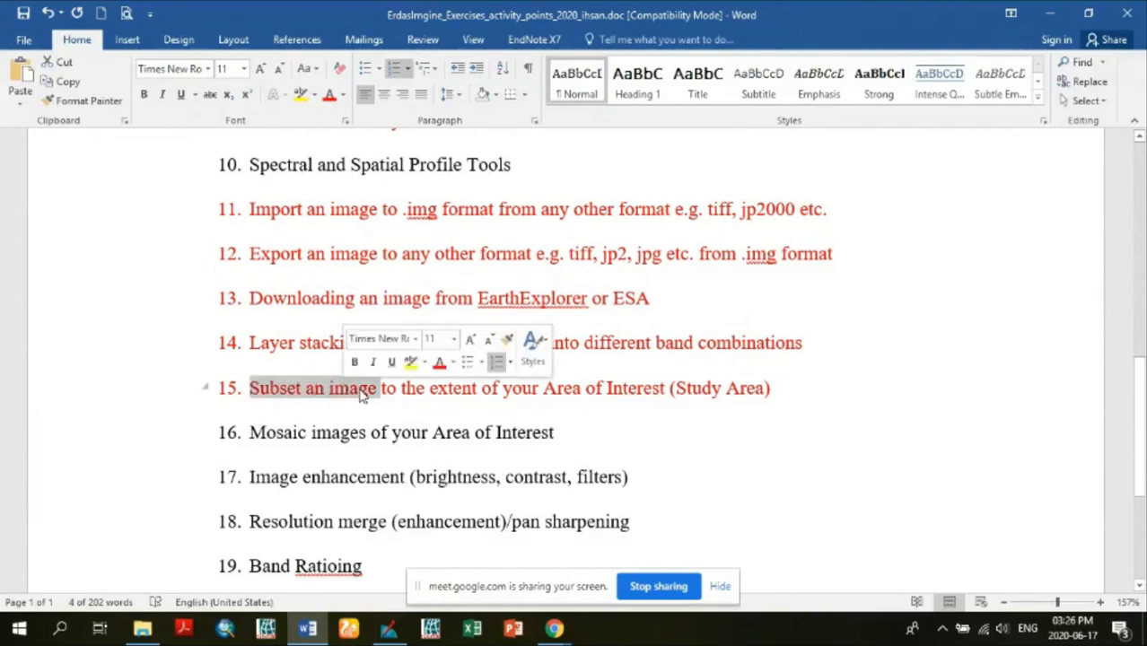
click(629, 388)
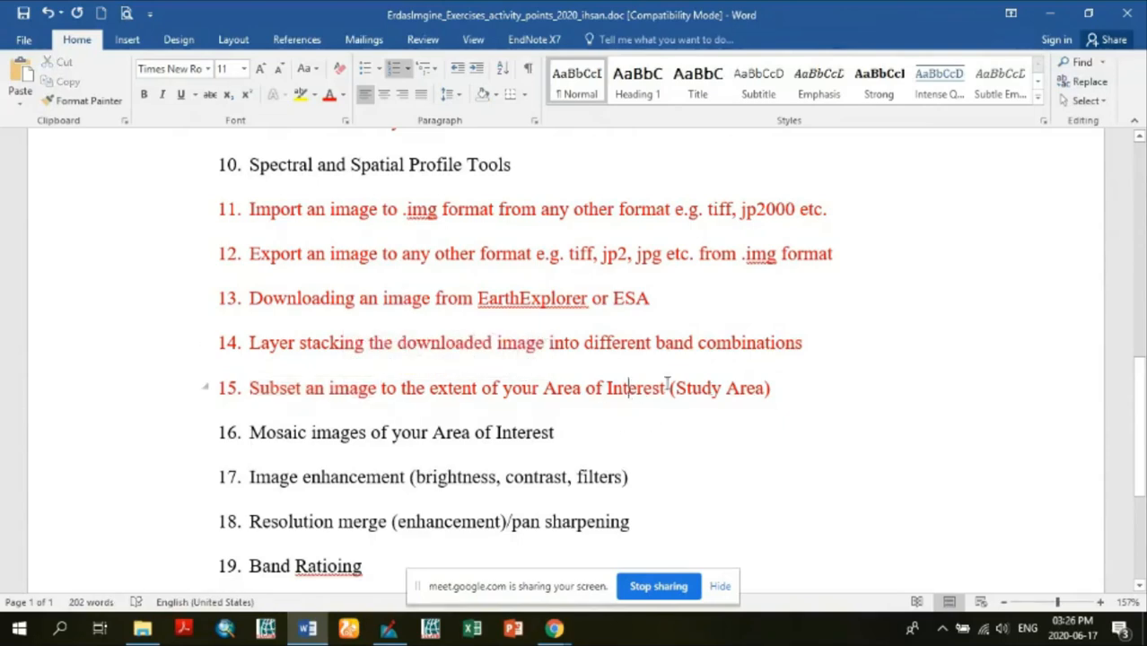
drag(675, 389, 764, 389)
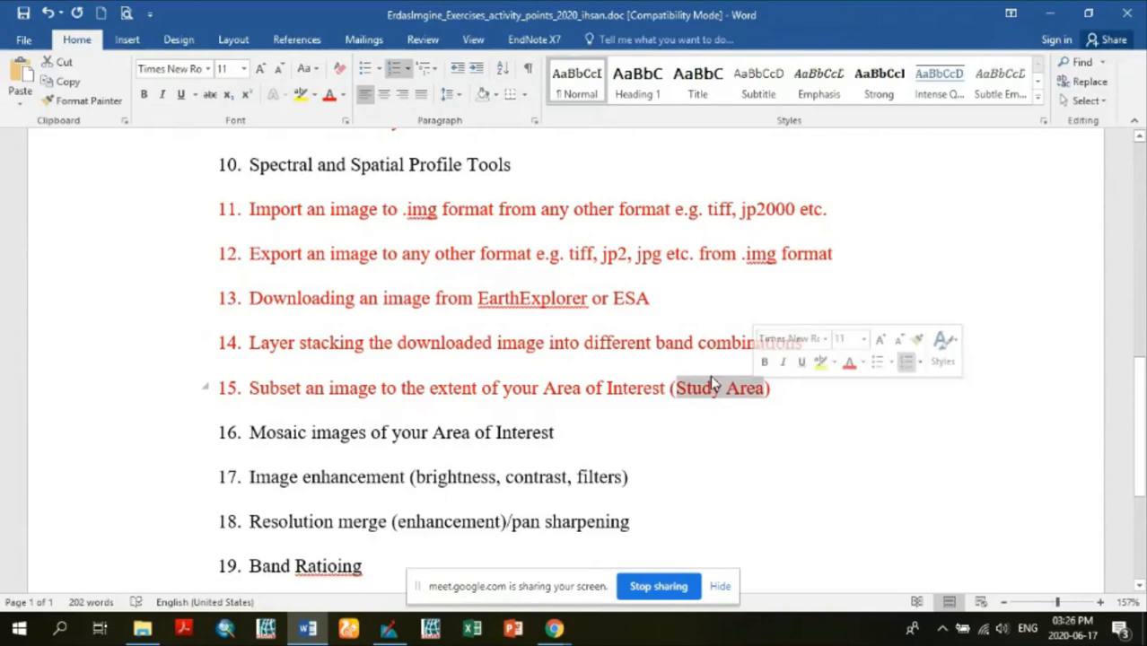
double_click(514, 351)
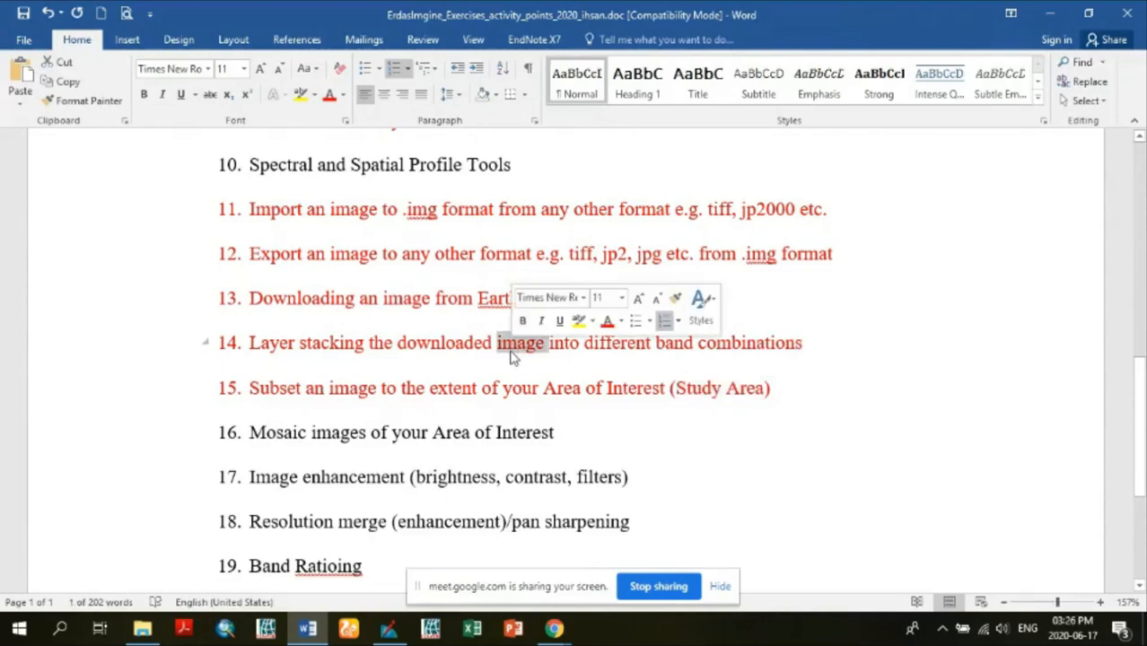
Compare item 16 on mosaicking images with item 15 on subsetting an image to the study area
click(553, 630)
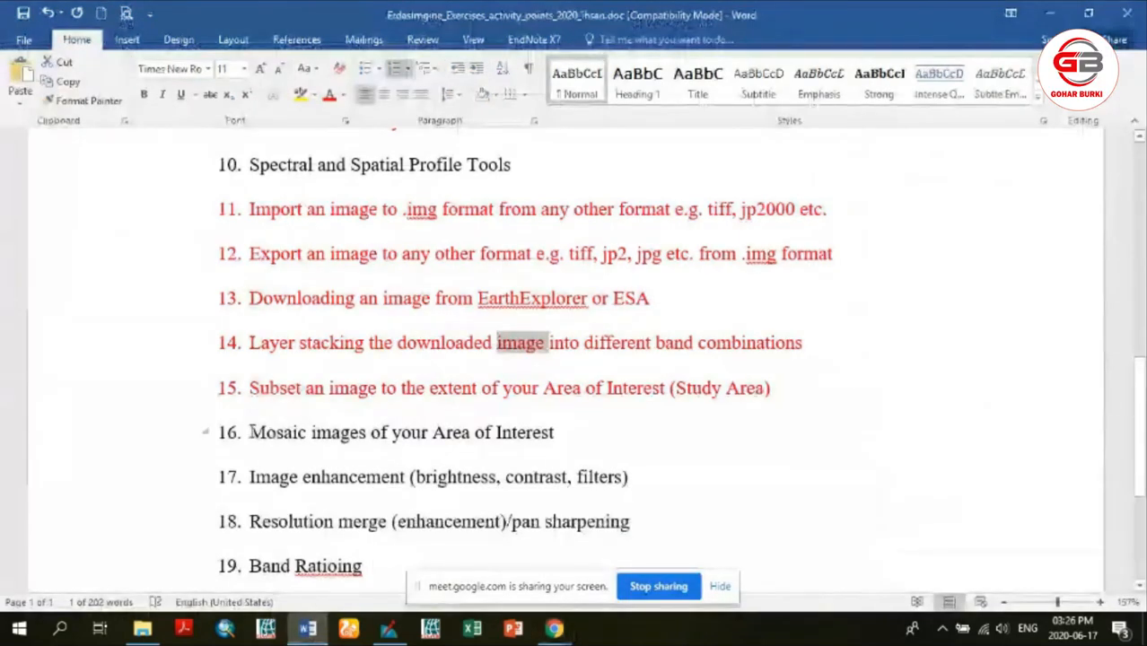
drag(249, 432, 368, 432)
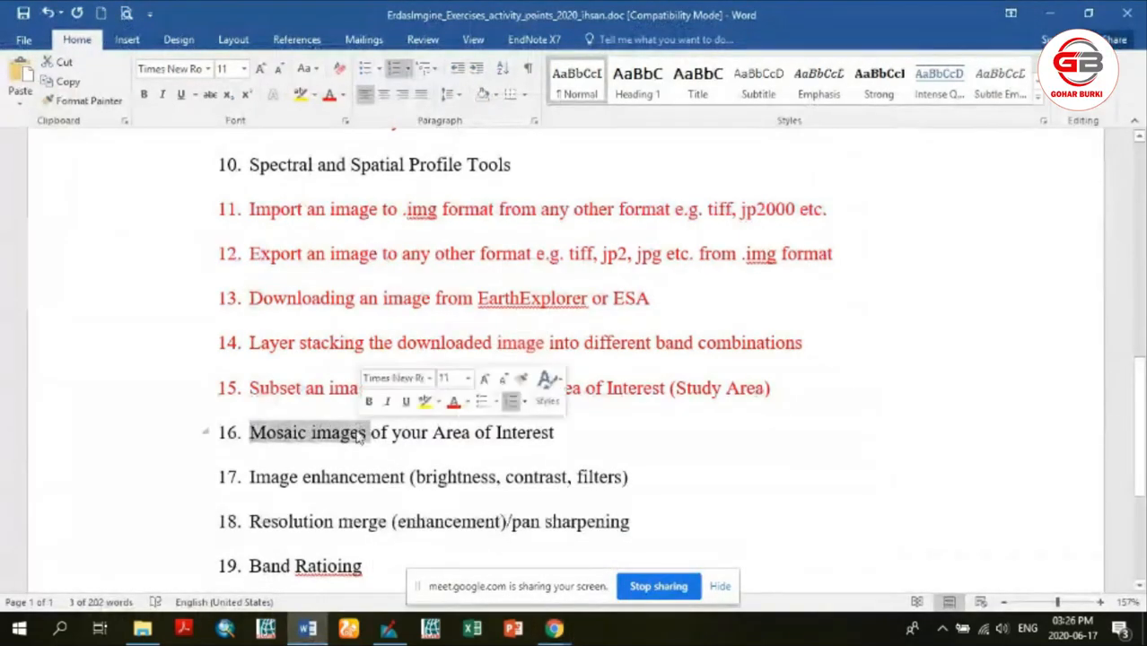
click(313, 433)
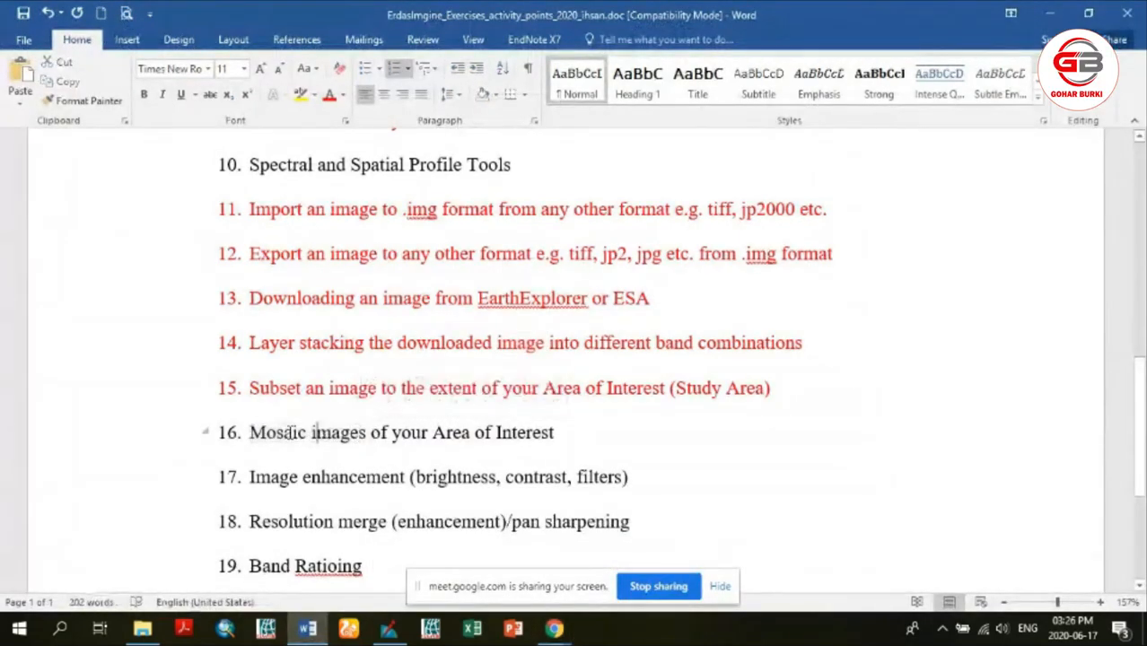
click(565, 391)
drag(675, 388, 754, 402)
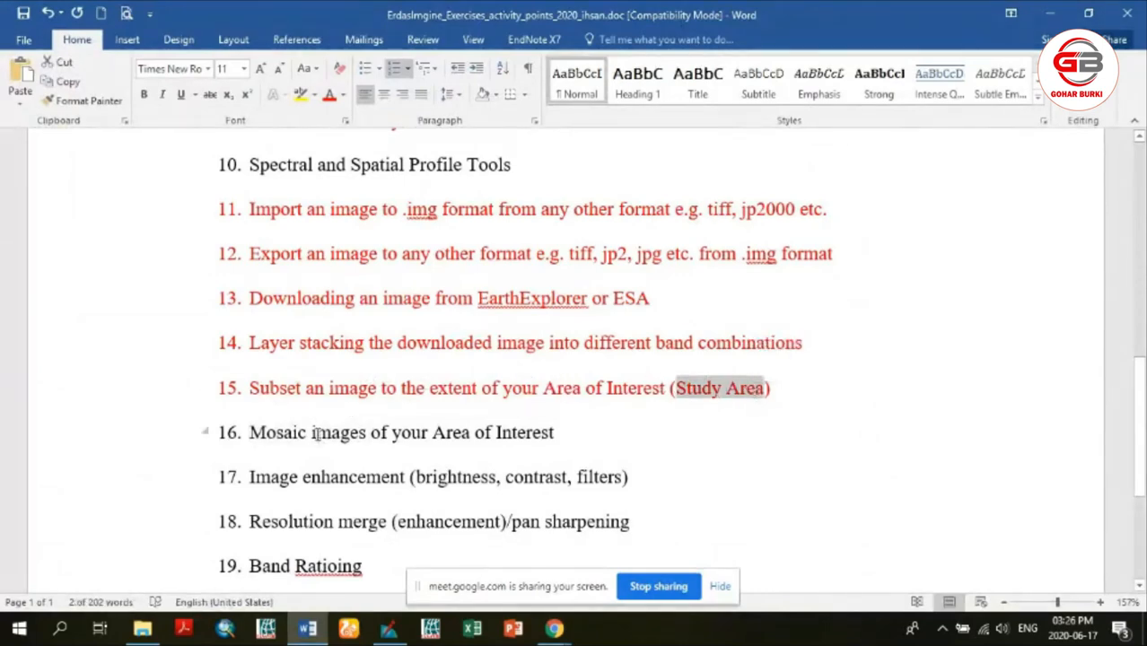
click(362, 404)
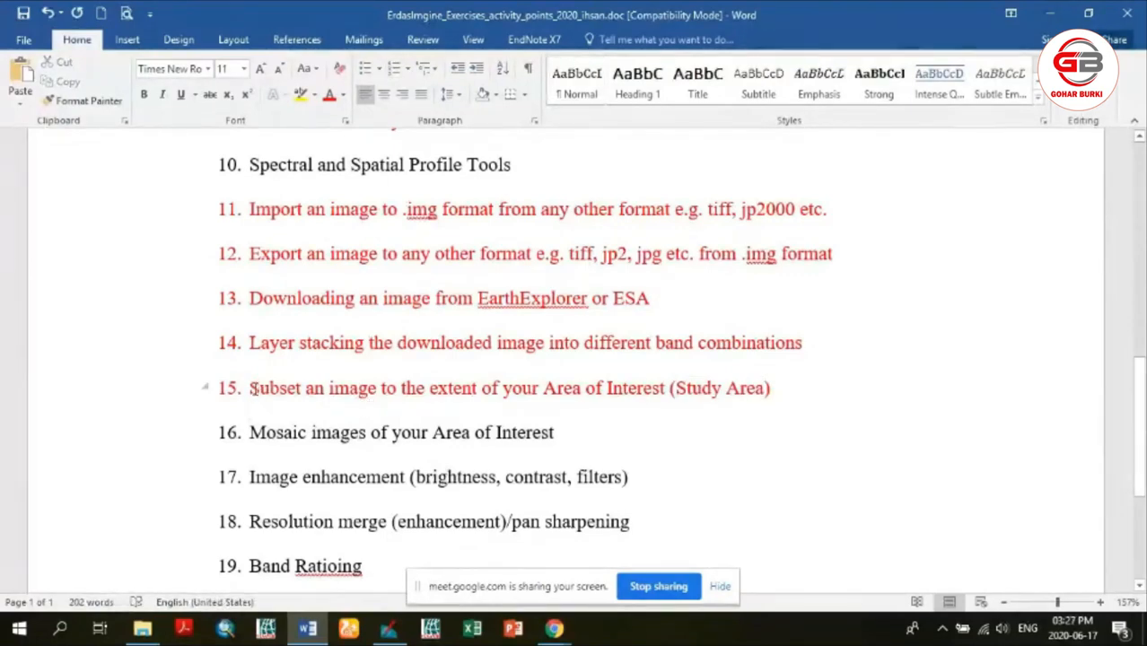
drag(251, 388, 381, 390)
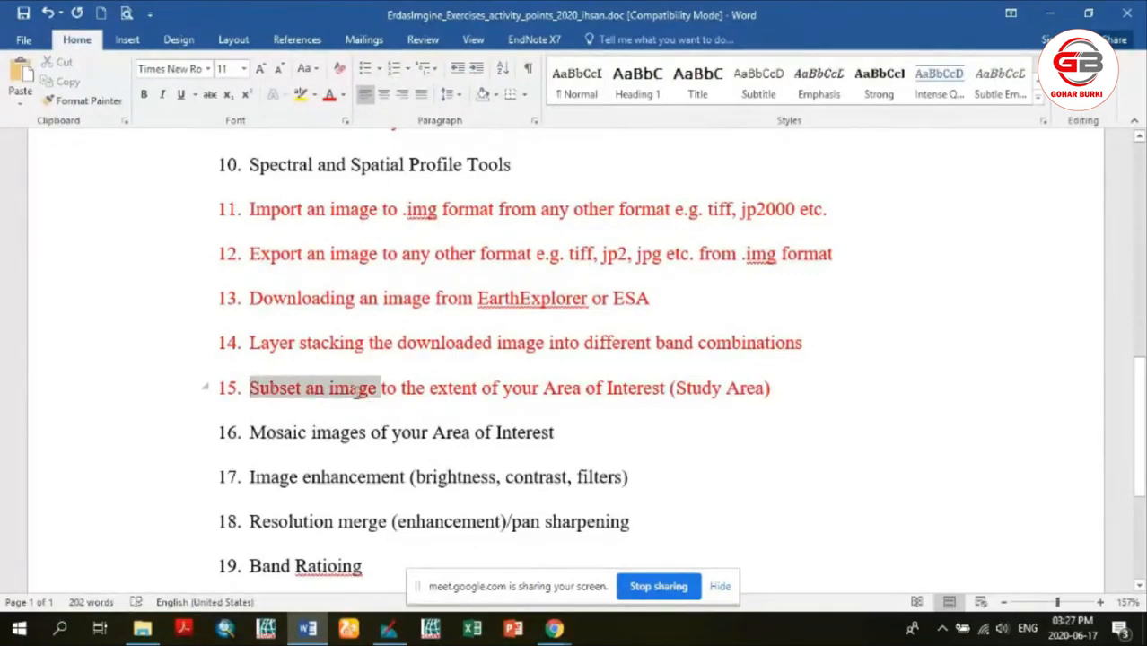
click(415, 392)
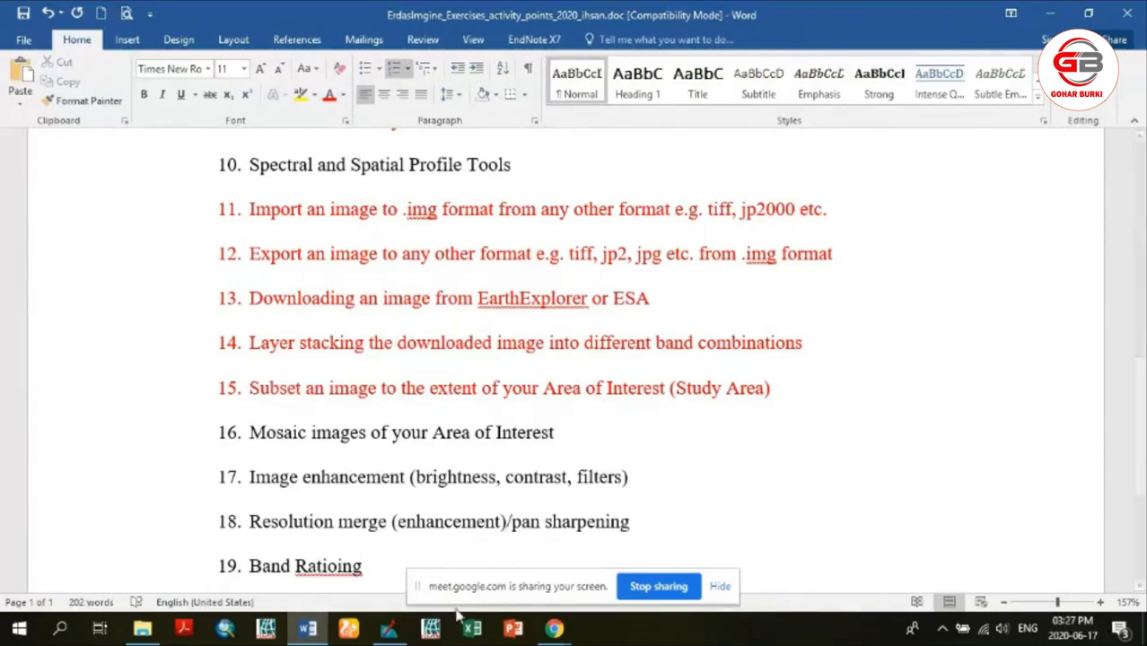
Switch to ERDAS IMAGINE and start adding an image layer to the empty 2D view
mouse_move(395, 631)
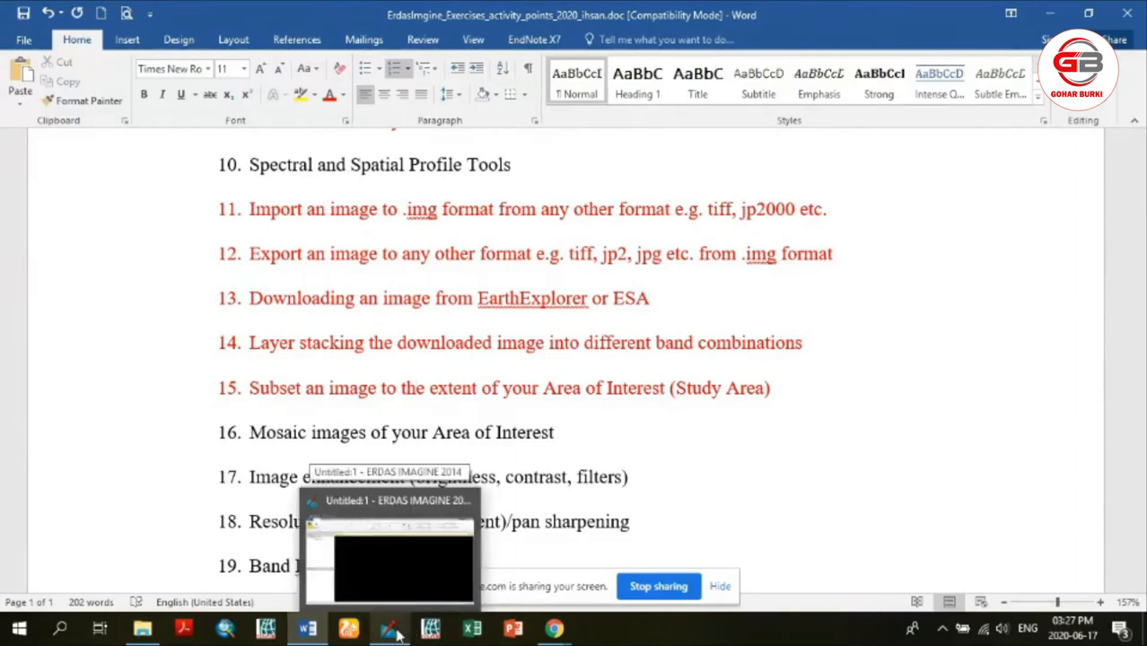
click(397, 634)
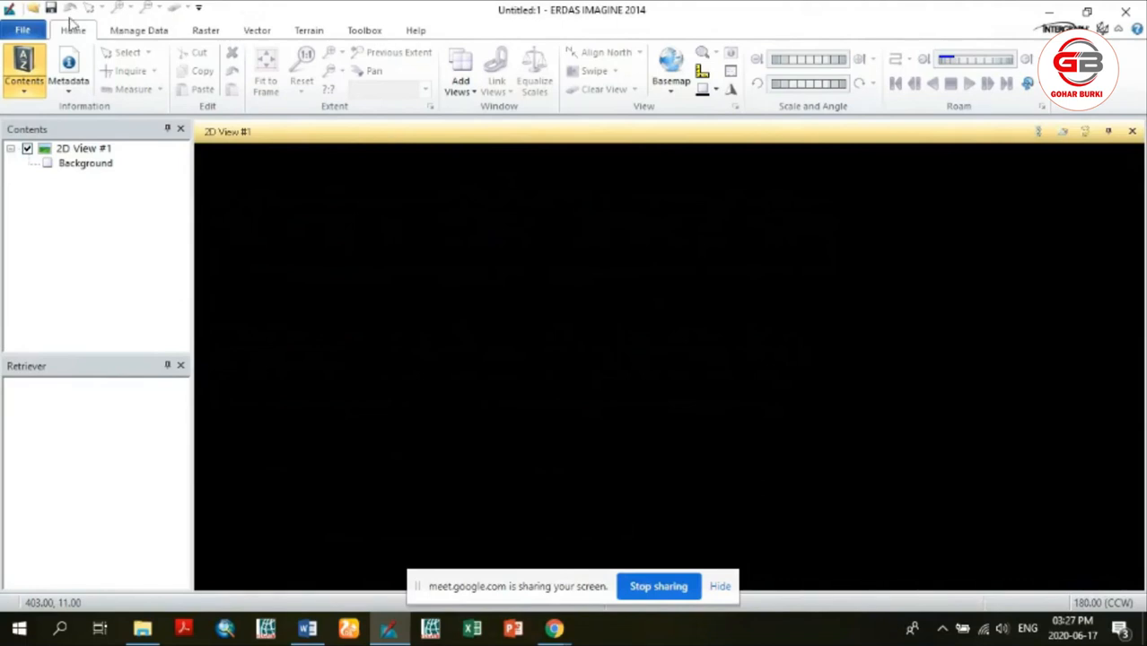
click(31, 11)
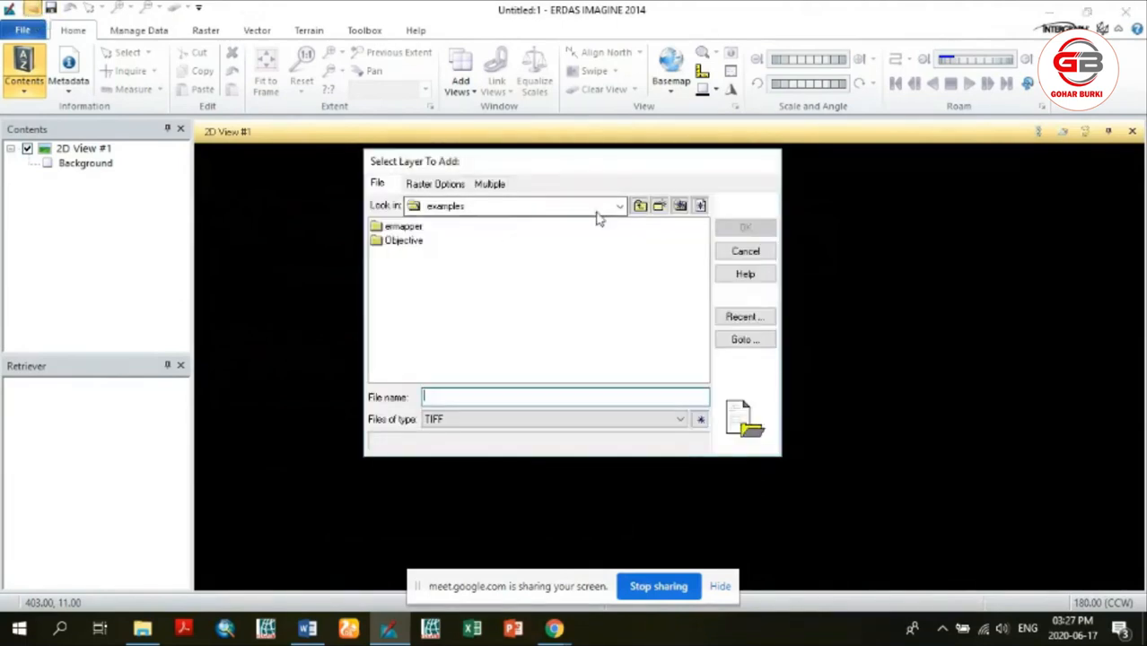
Look through the paths of recently used files for a suitable Landsat image, and leave the list without choosing one
click(743, 317)
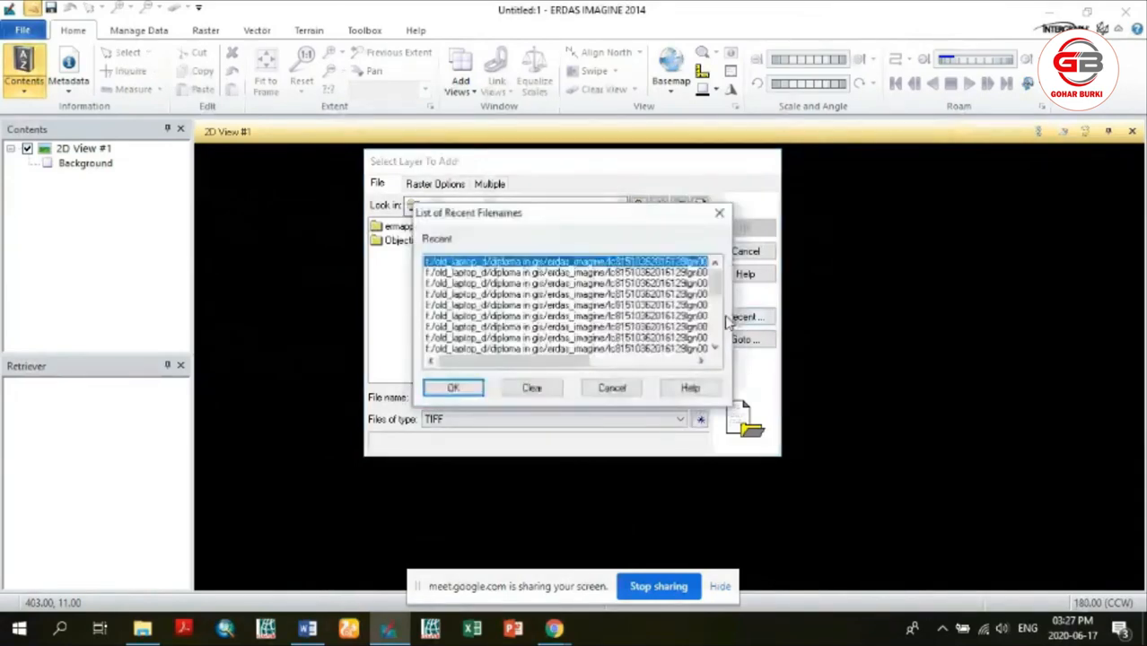
drag(598, 362, 717, 361)
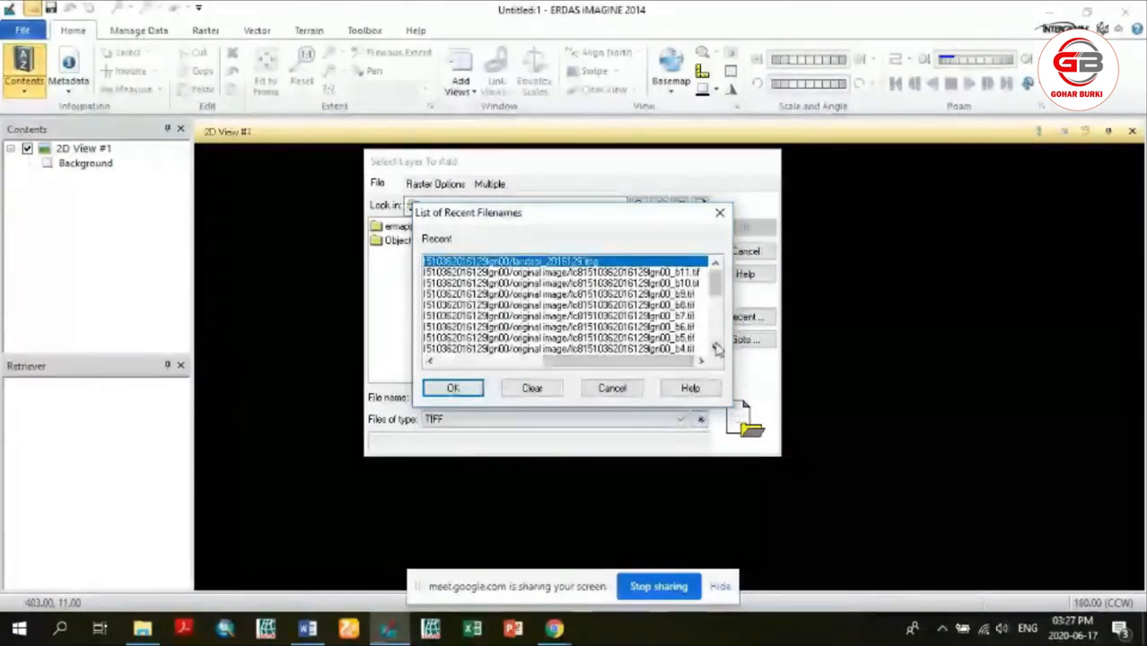
click(716, 348)
click(716, 348)
click(716, 348)
click(716, 348)
click(717, 348)
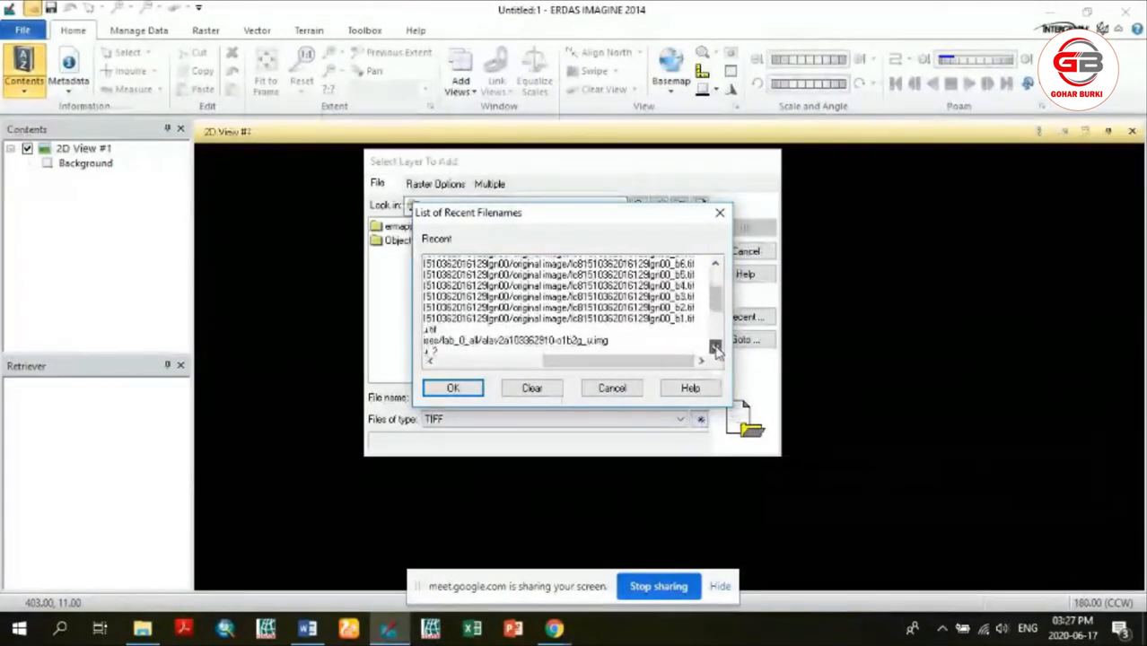
click(716, 348)
drag(674, 364, 600, 366)
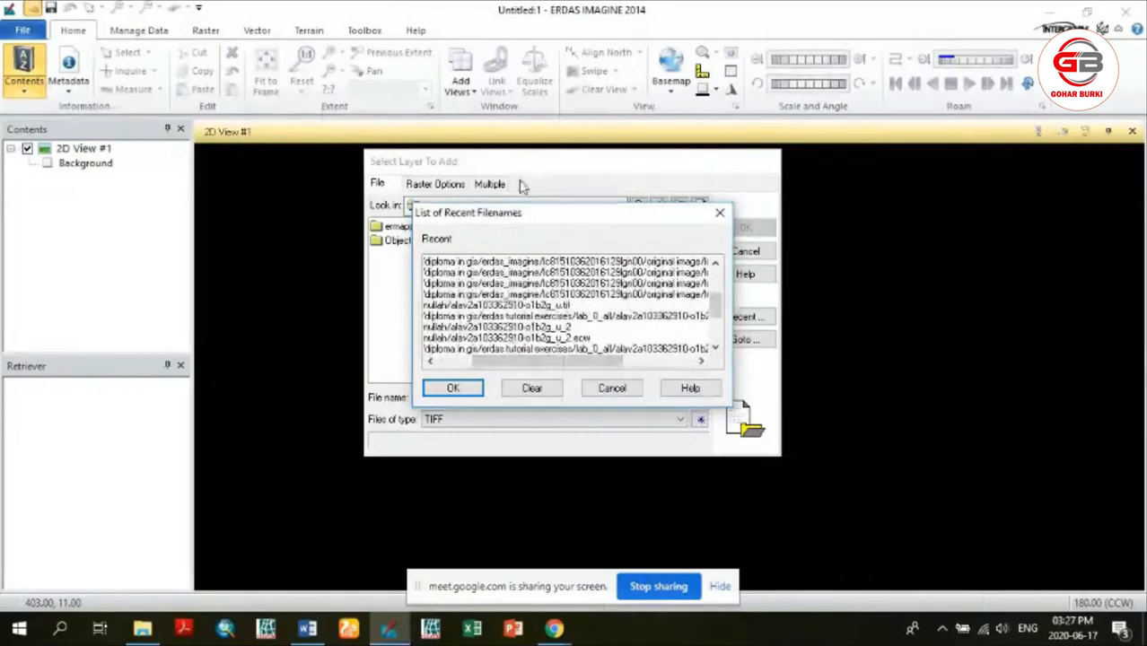
click(612, 388)
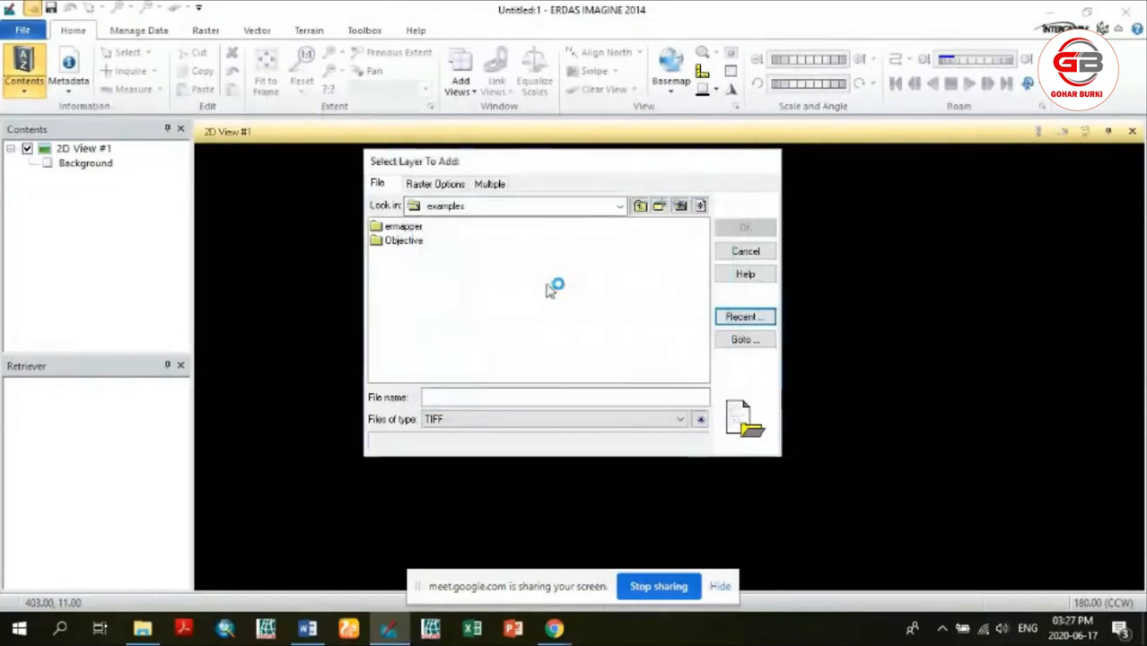
click(621, 206)
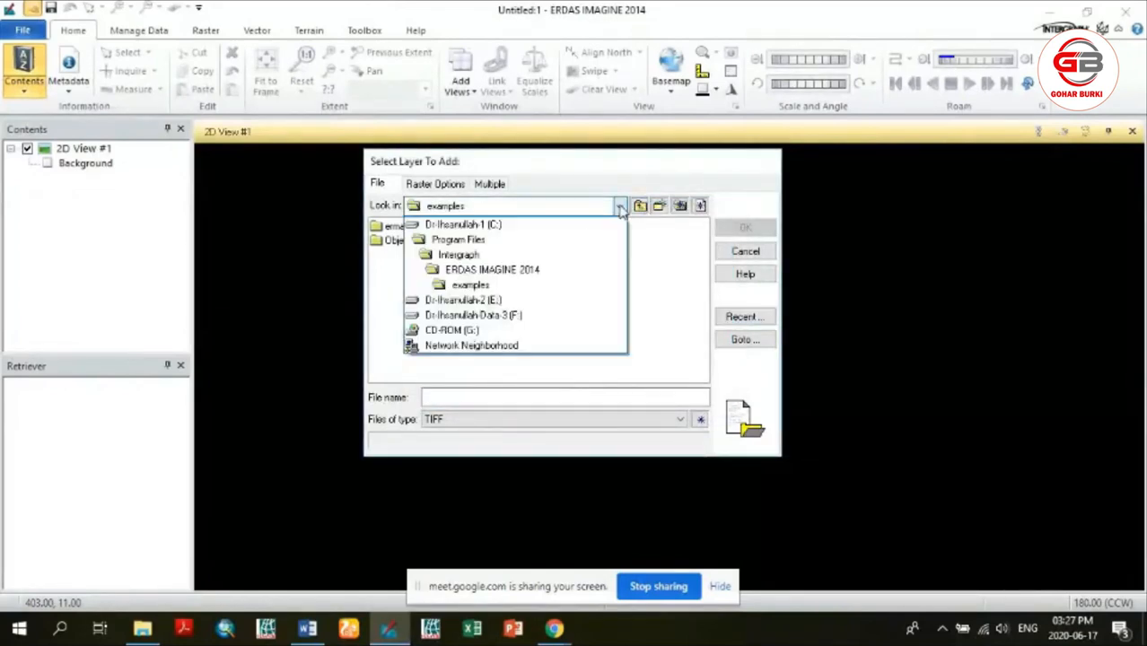
click(473, 317)
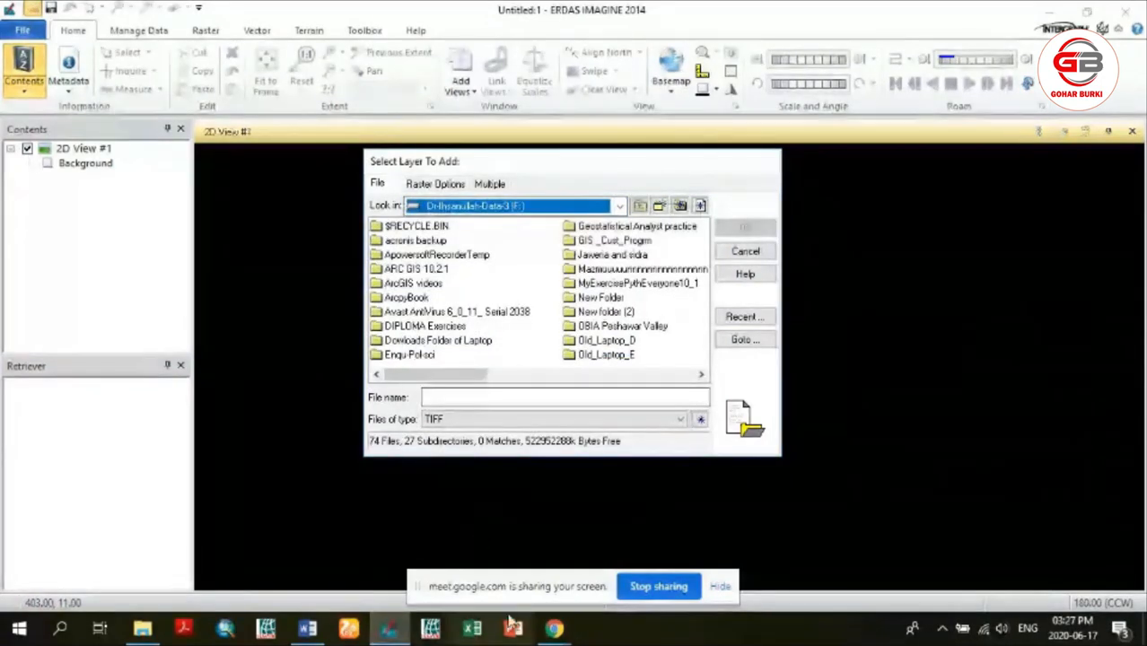
click(554, 628)
click(388, 629)
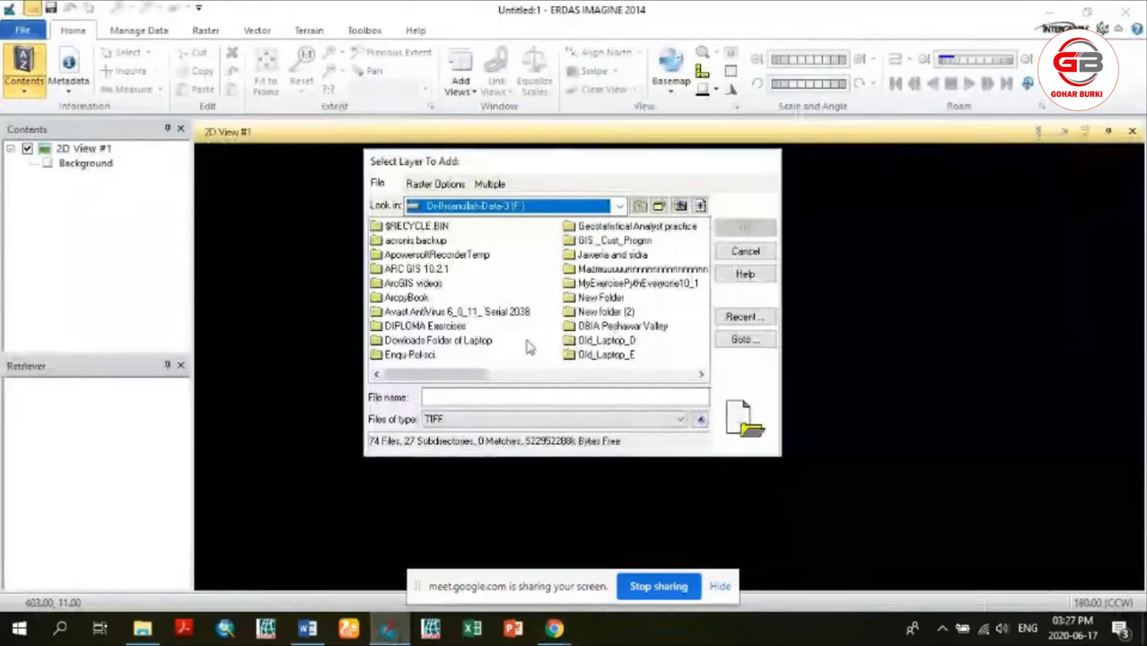
double_click(415, 326)
double_click(438, 230)
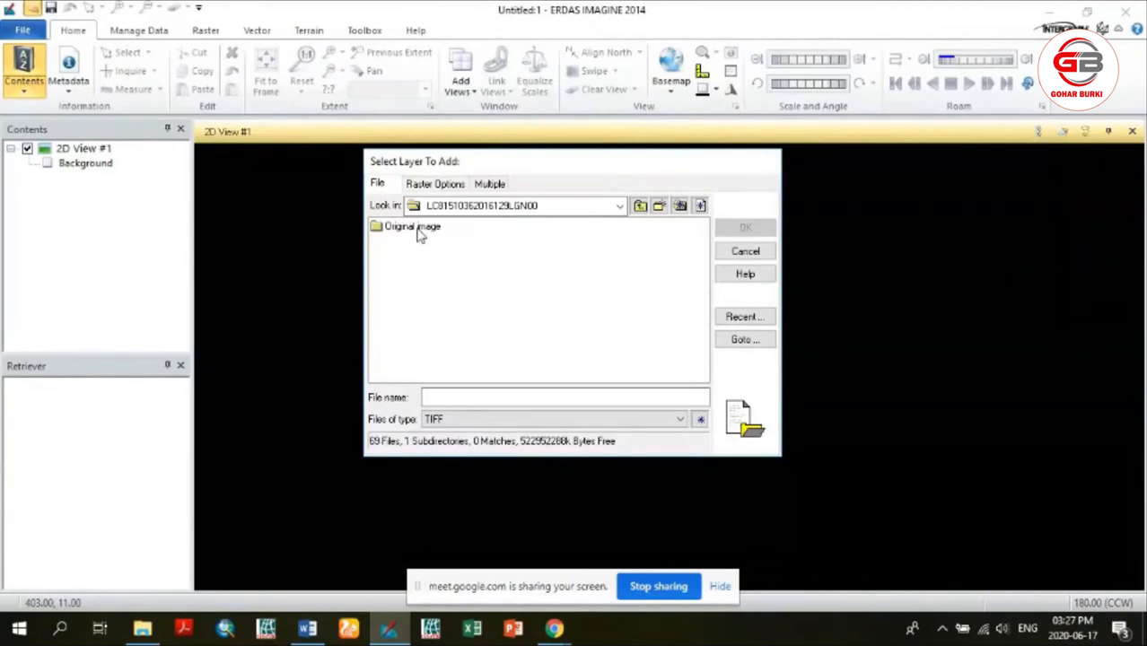
Change the file type filter from TIFF to IMAGINE Image (*.img)
click(542, 422)
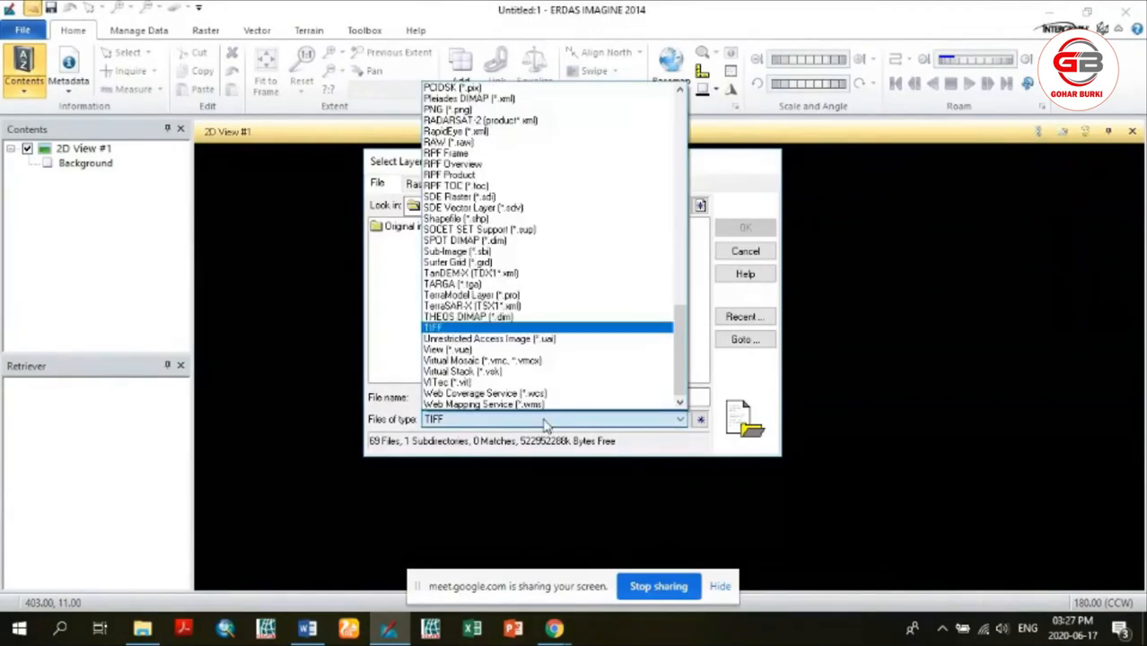
scroll(681, 329, up, 2)
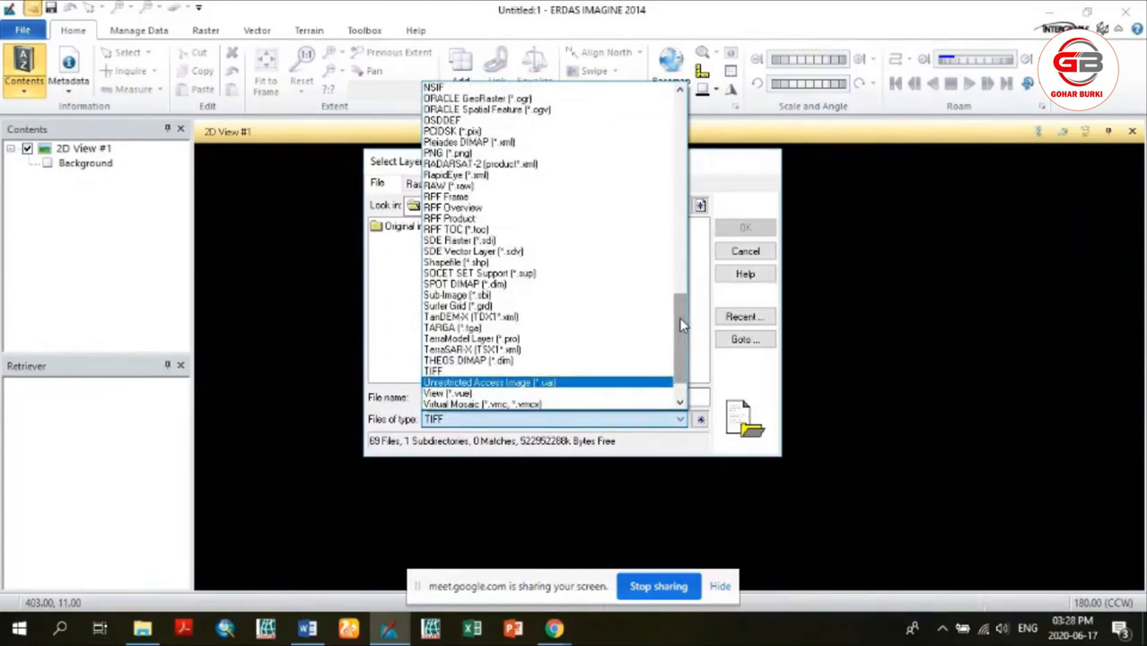
drag(679, 317, 670, 235)
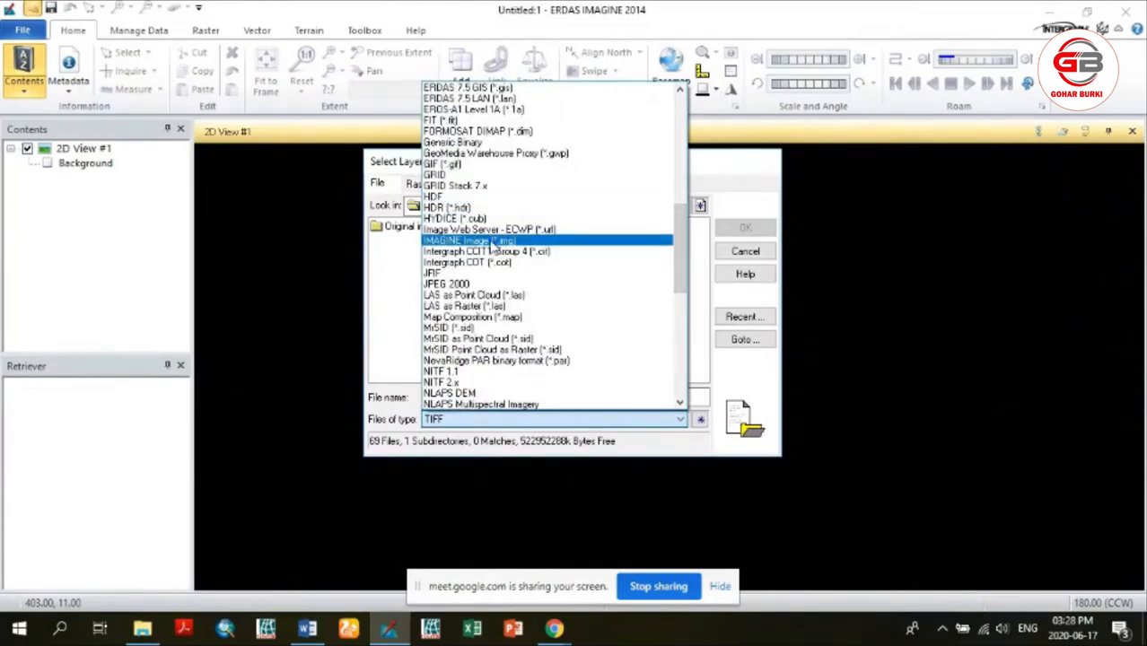
click(491, 242)
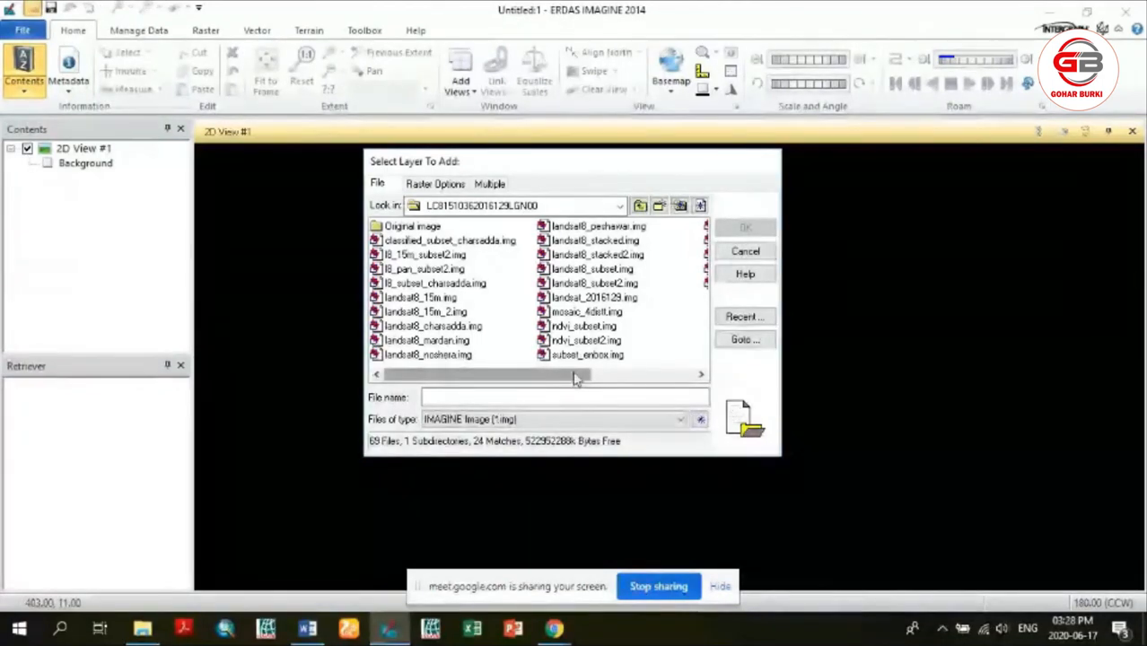
Add landsat8_stacked2.img to the 2D view and fit the whole image to the frame
click(632, 375)
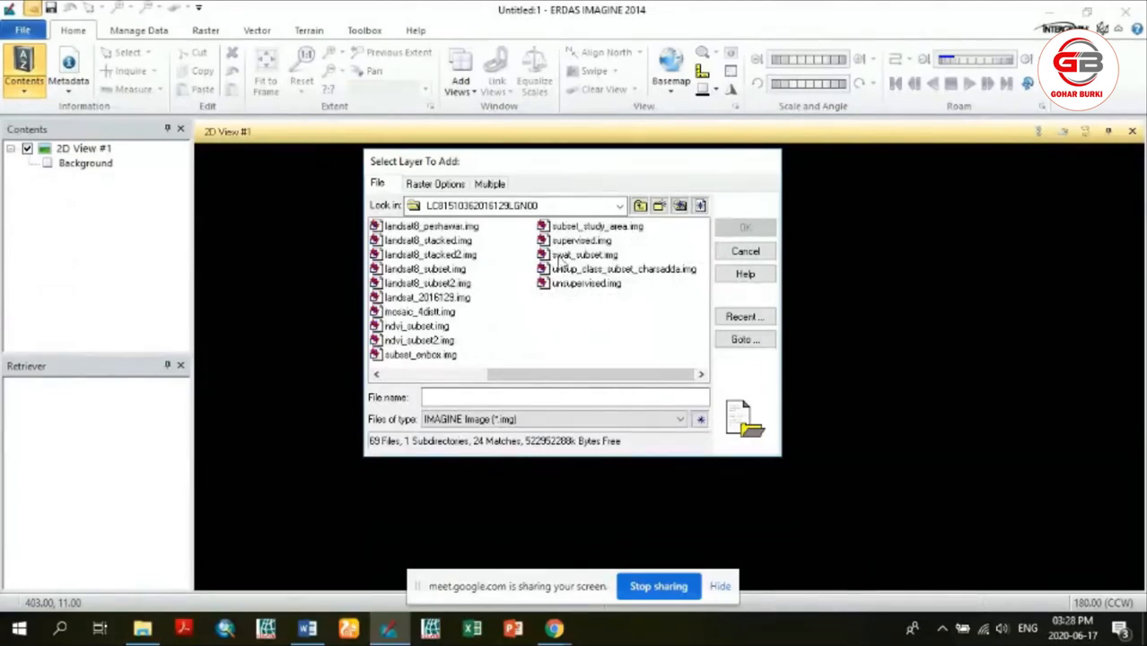
click(395, 254)
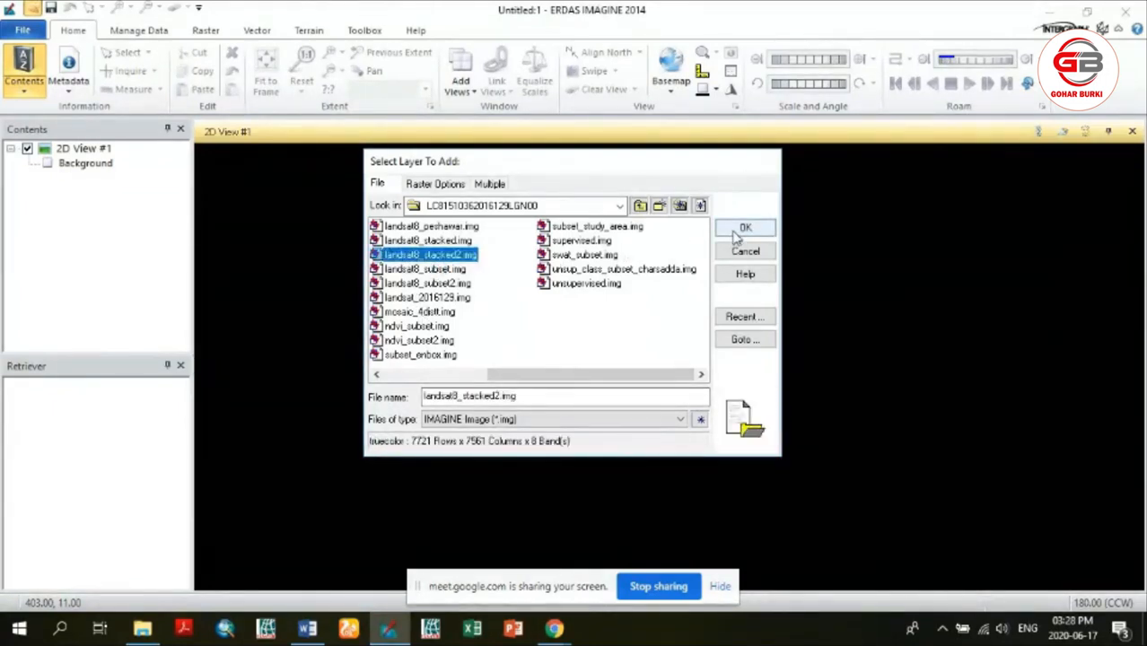
click(745, 227)
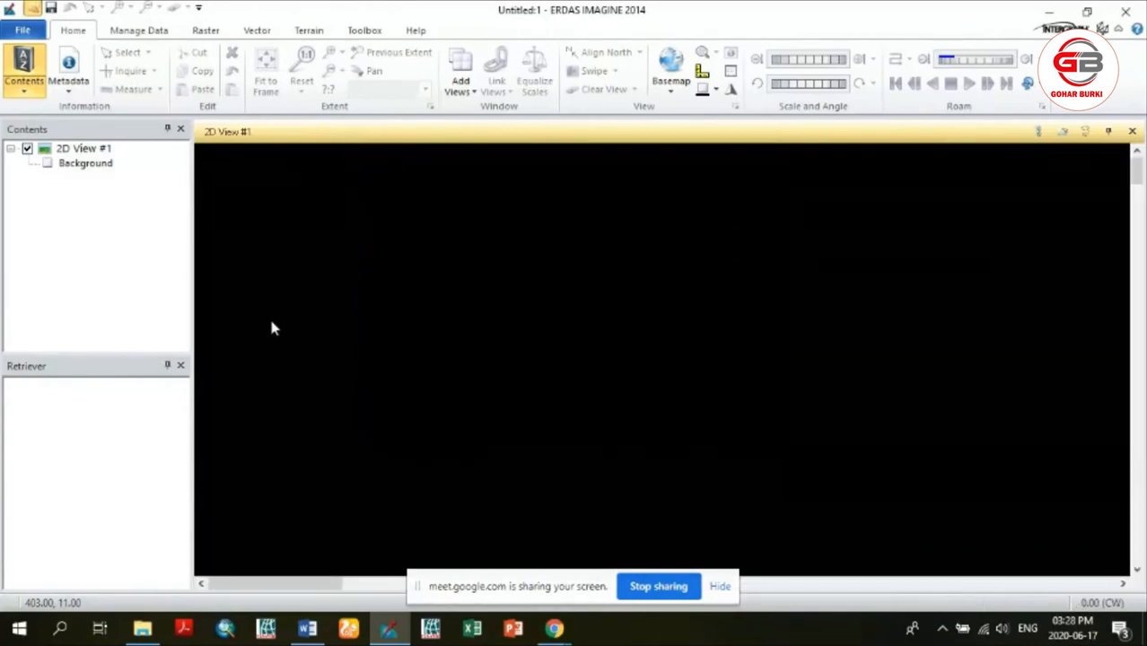
right_click(489, 218)
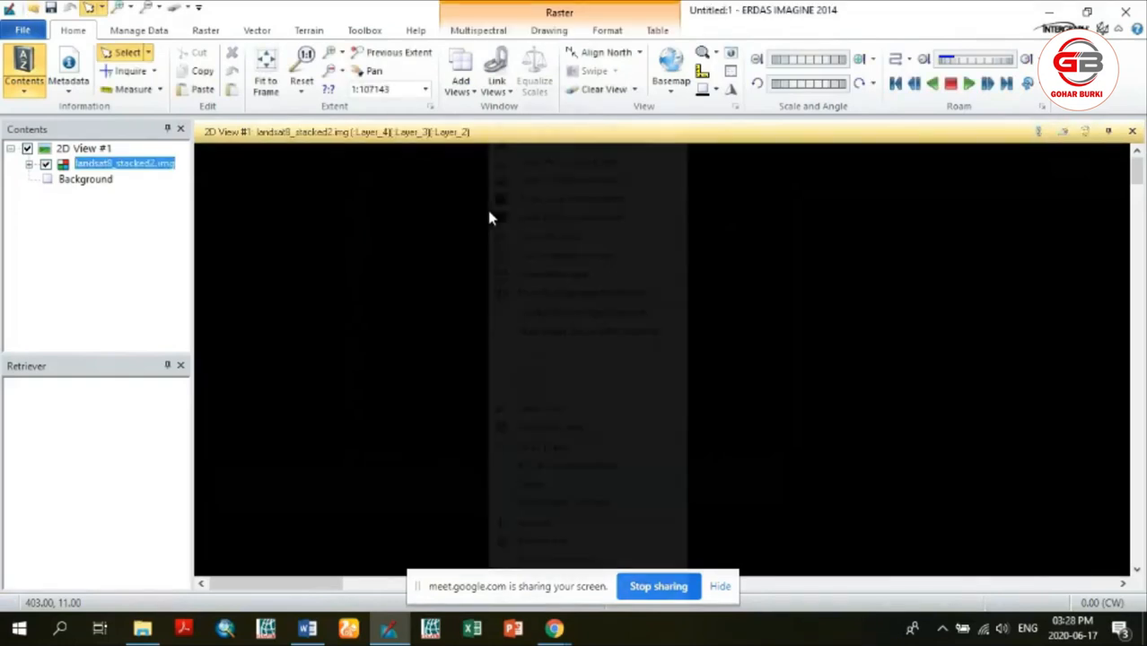
click(547, 446)
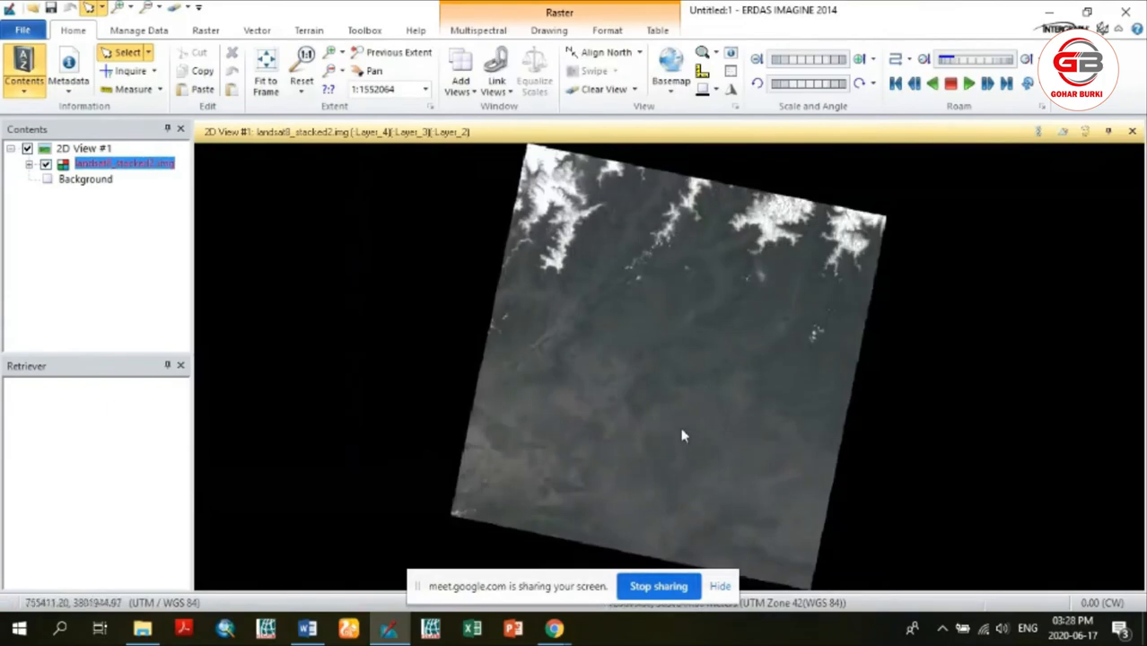
Add landsat8_stacked.img as a second layer, reaching its folder through the most recently used file
click(33, 8)
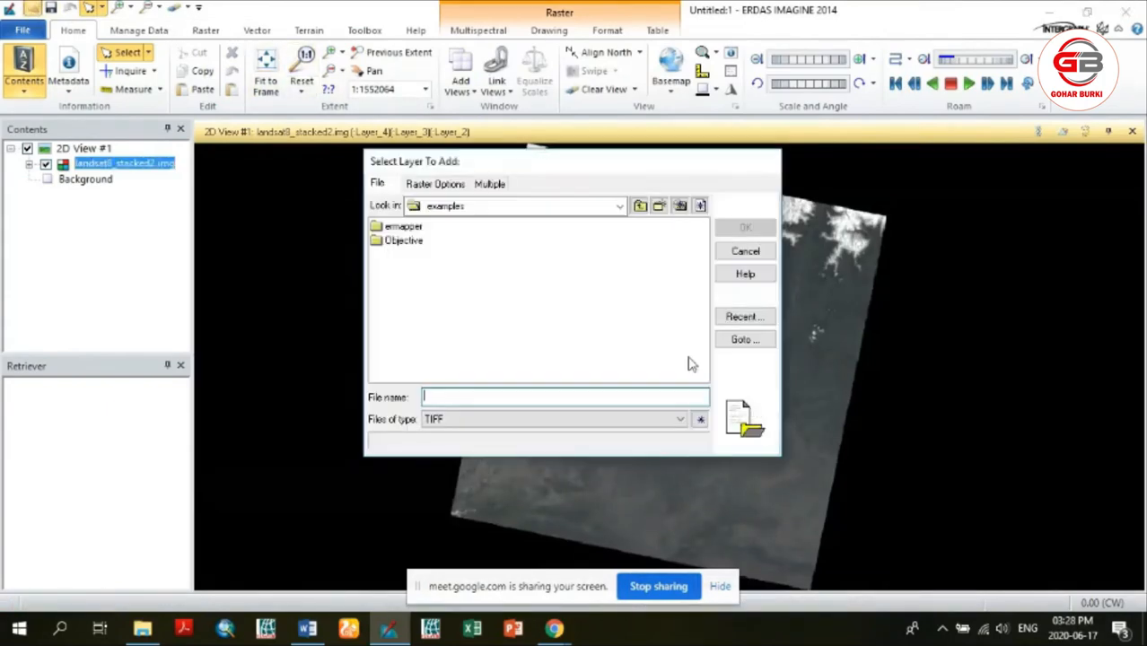
click(745, 317)
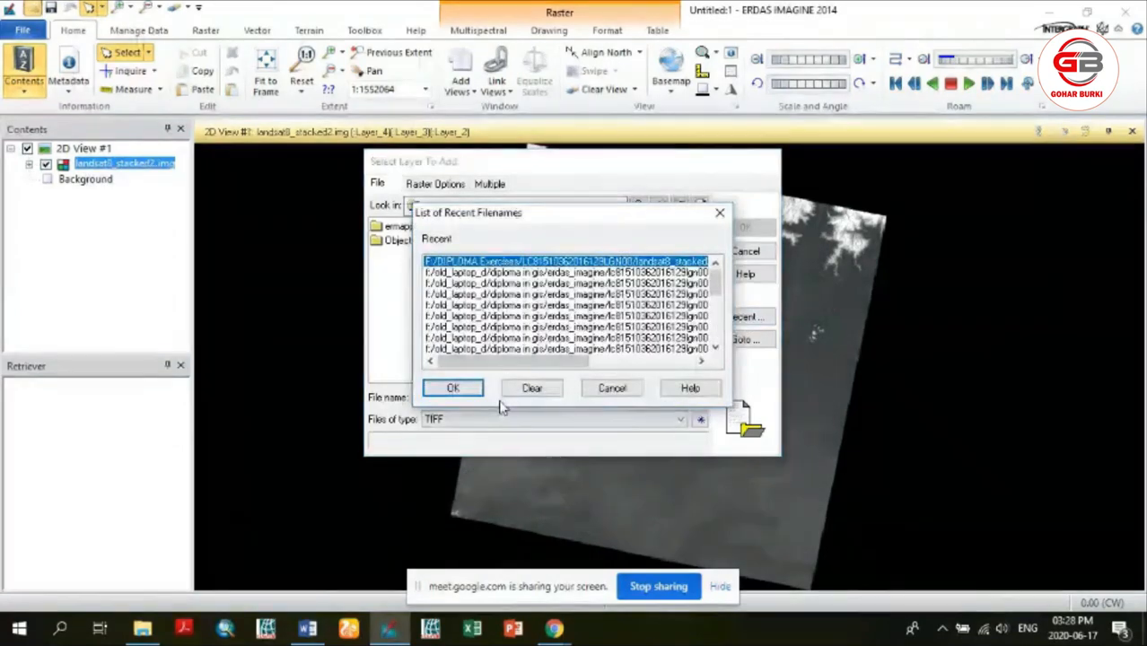
click(462, 388)
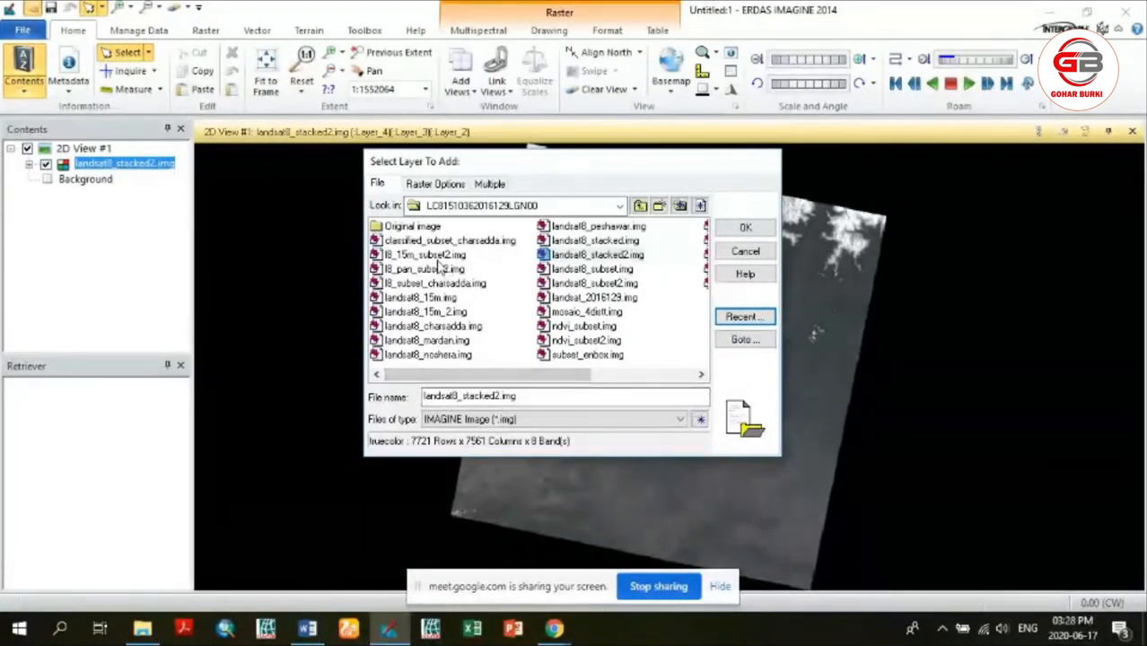
click(601, 241)
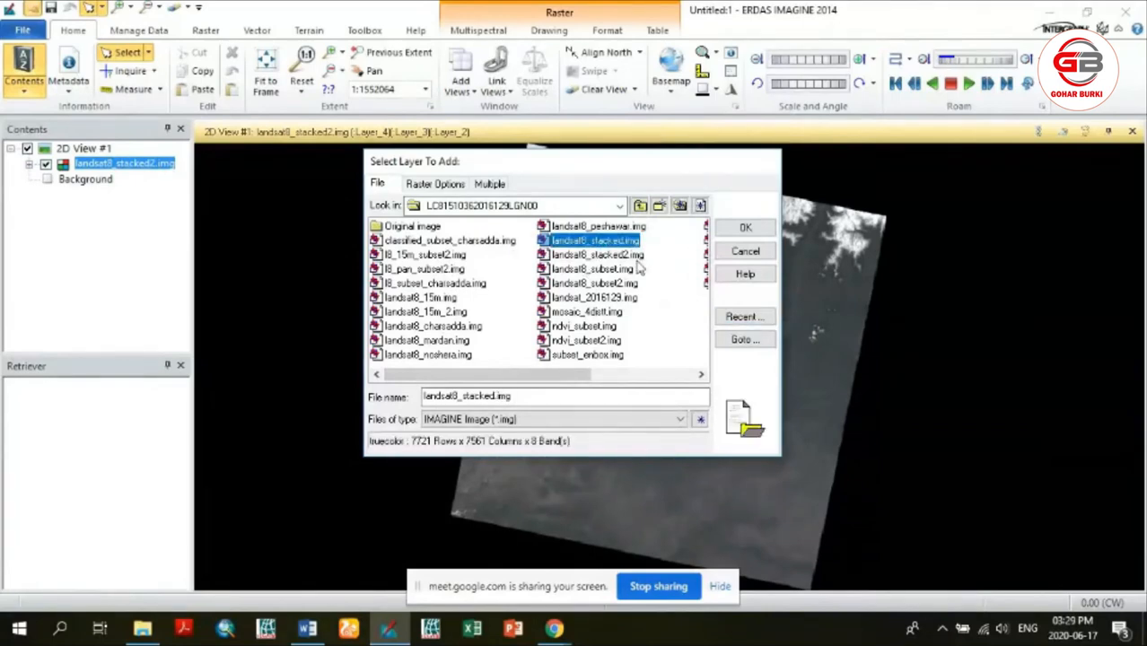
click(744, 228)
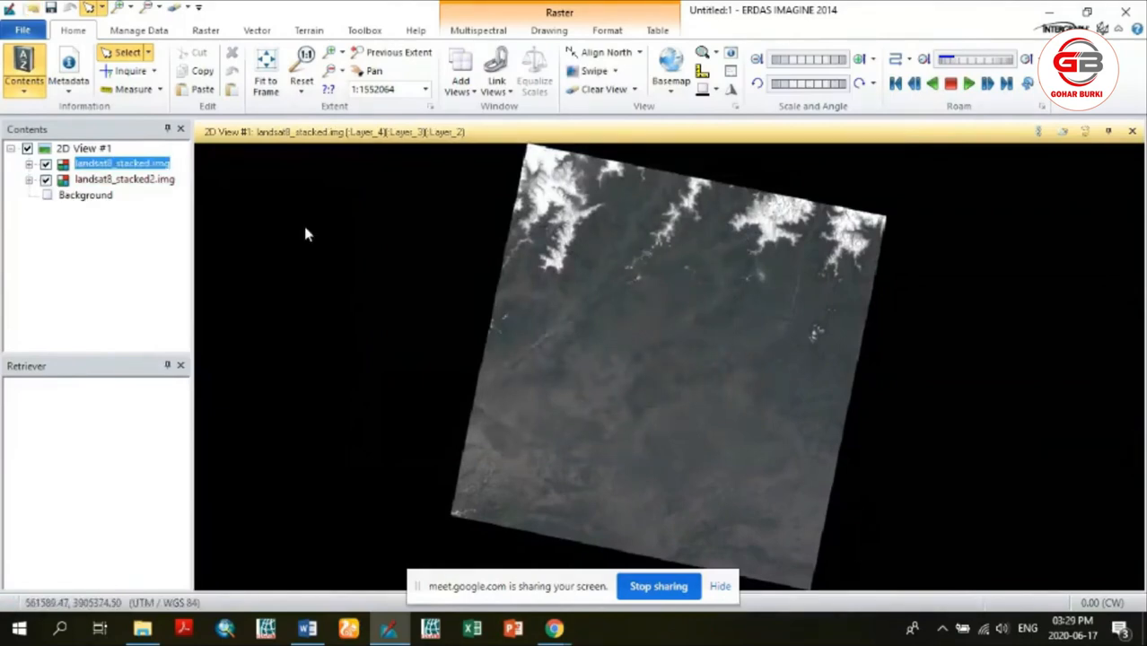
Hide the landsat8_stacked.img layer to compare it with the image beneath, and remove it from the view
click(46, 166)
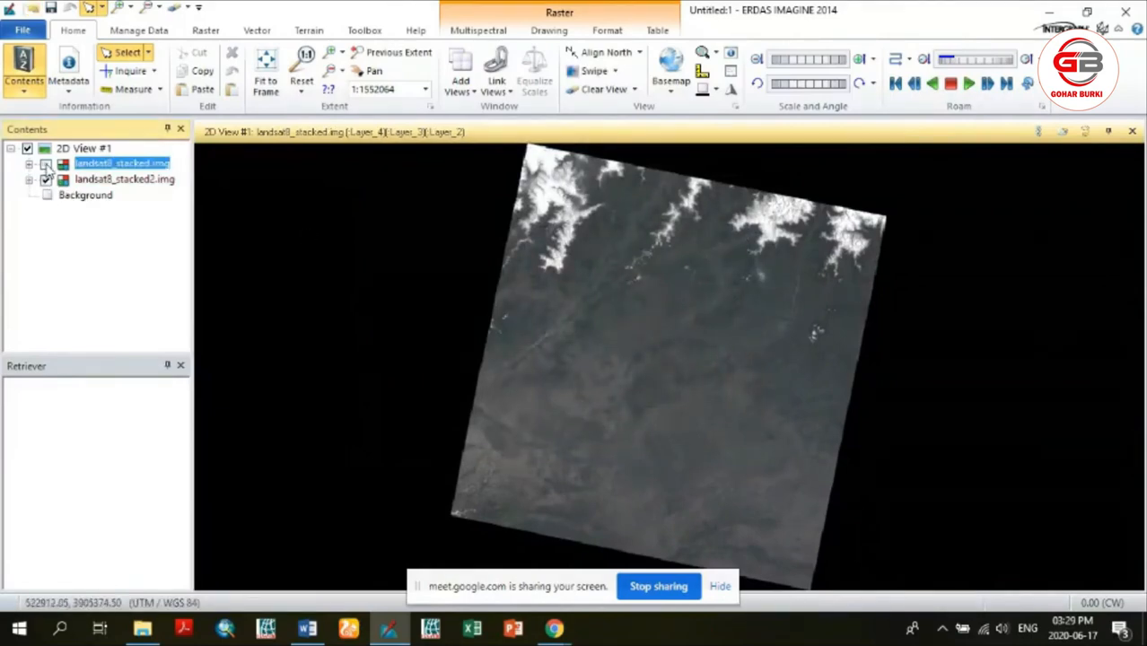
right_click(99, 164)
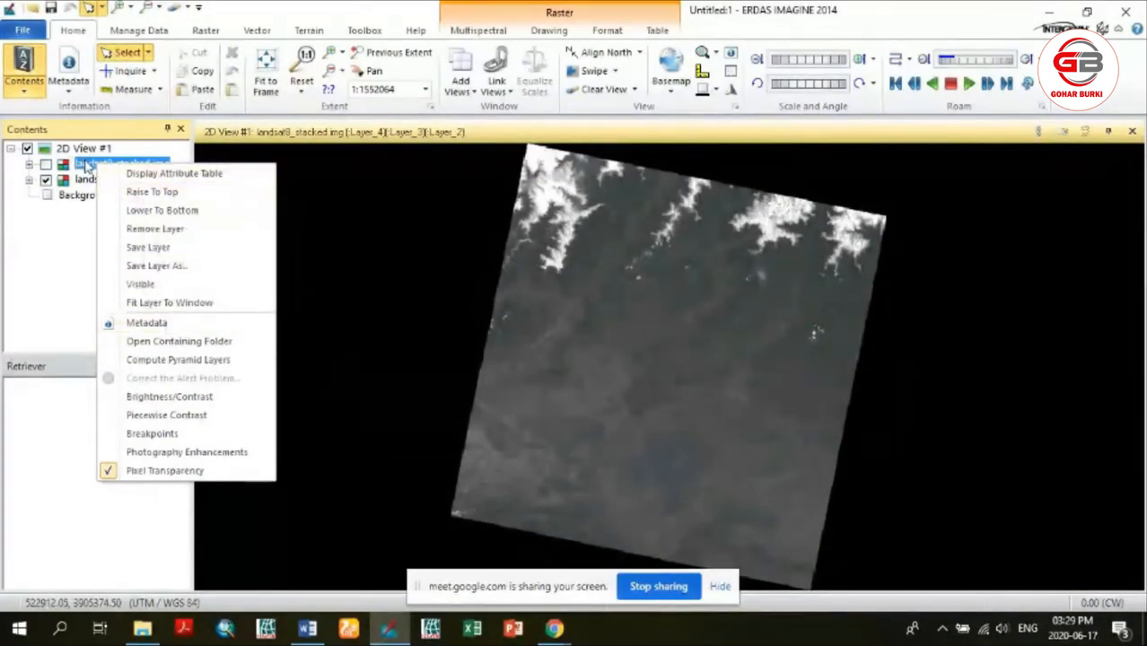
click(144, 230)
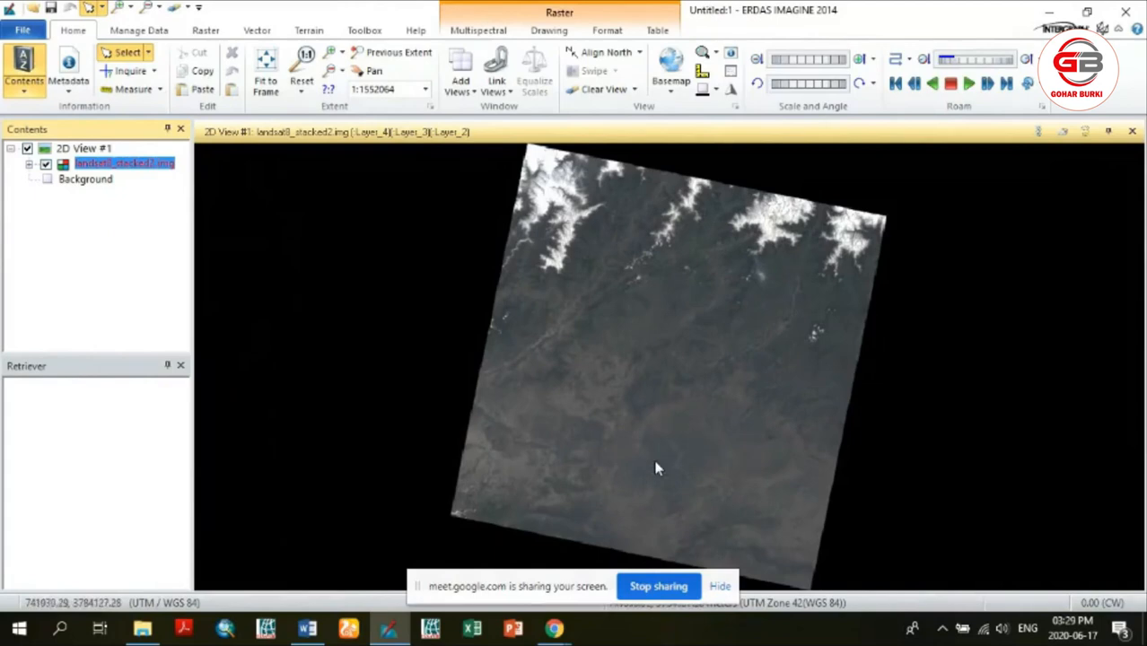
Set the band combination of landsat8_stacked2.img to Layer_5 for red, Layer_4 for green and Layer_3 for blue
click(469, 32)
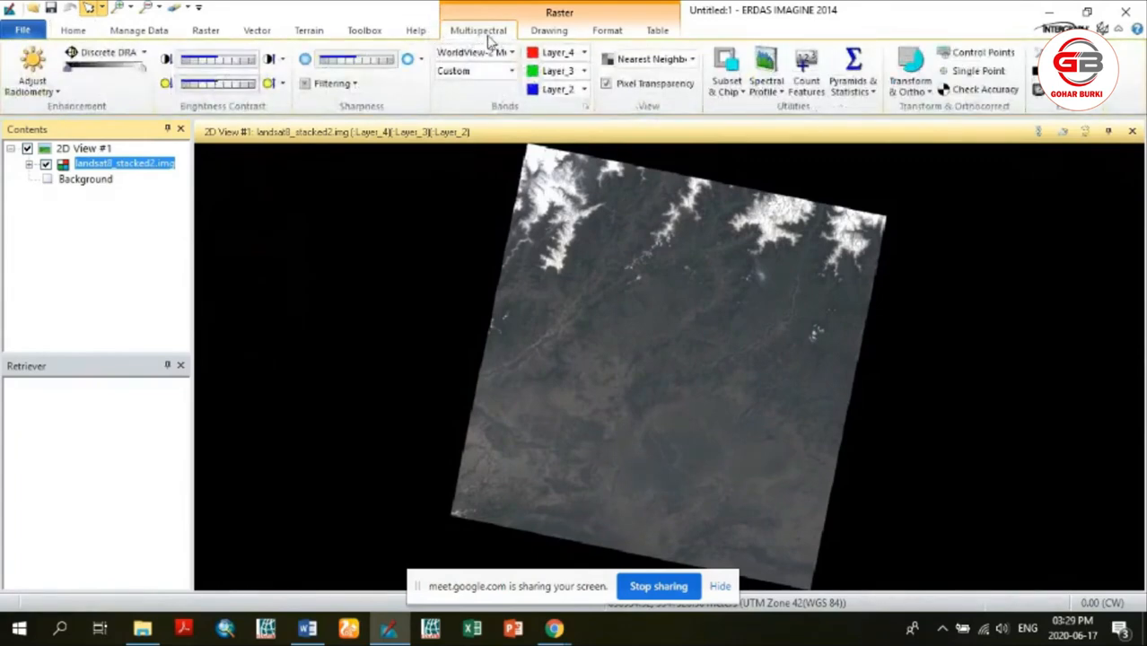
click(583, 53)
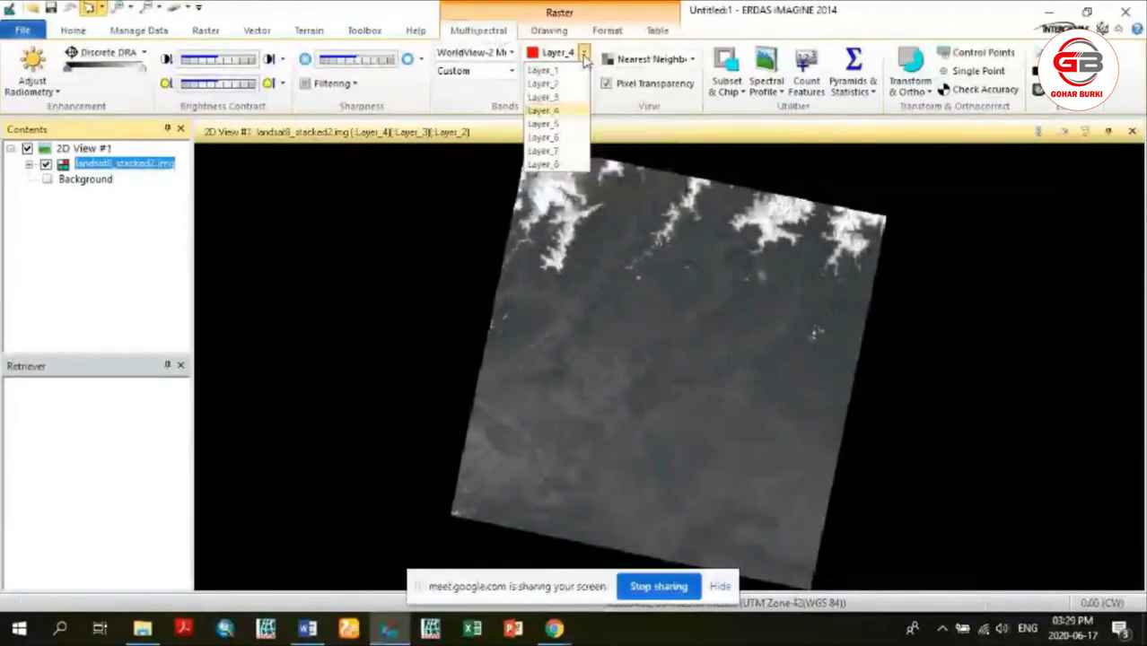
click(563, 126)
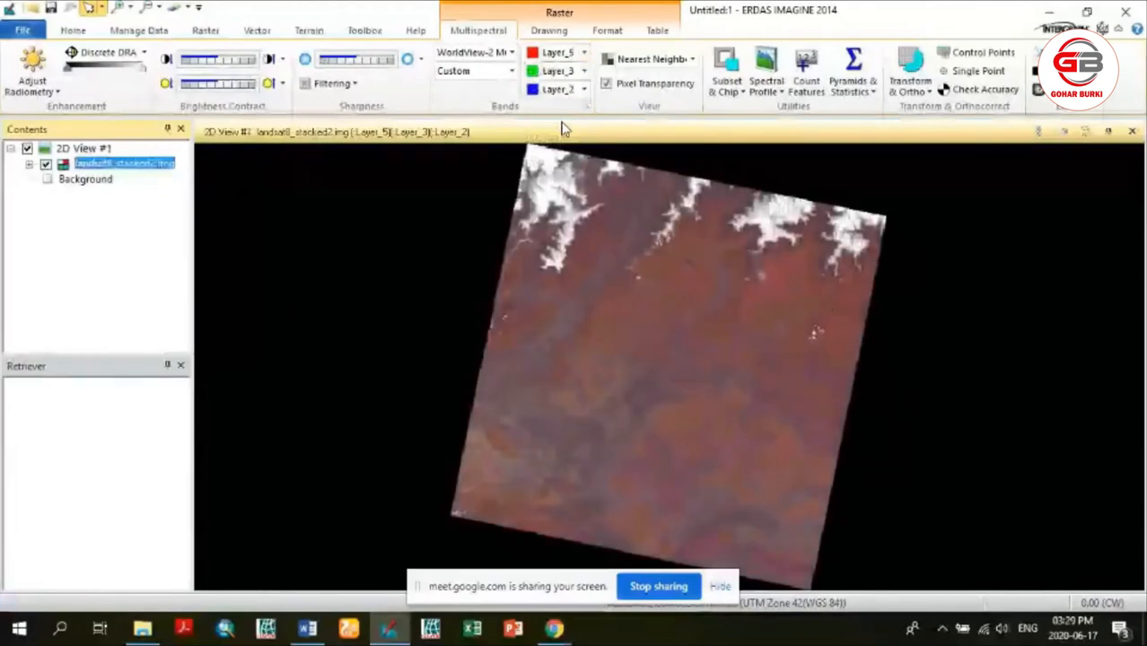
click(584, 70)
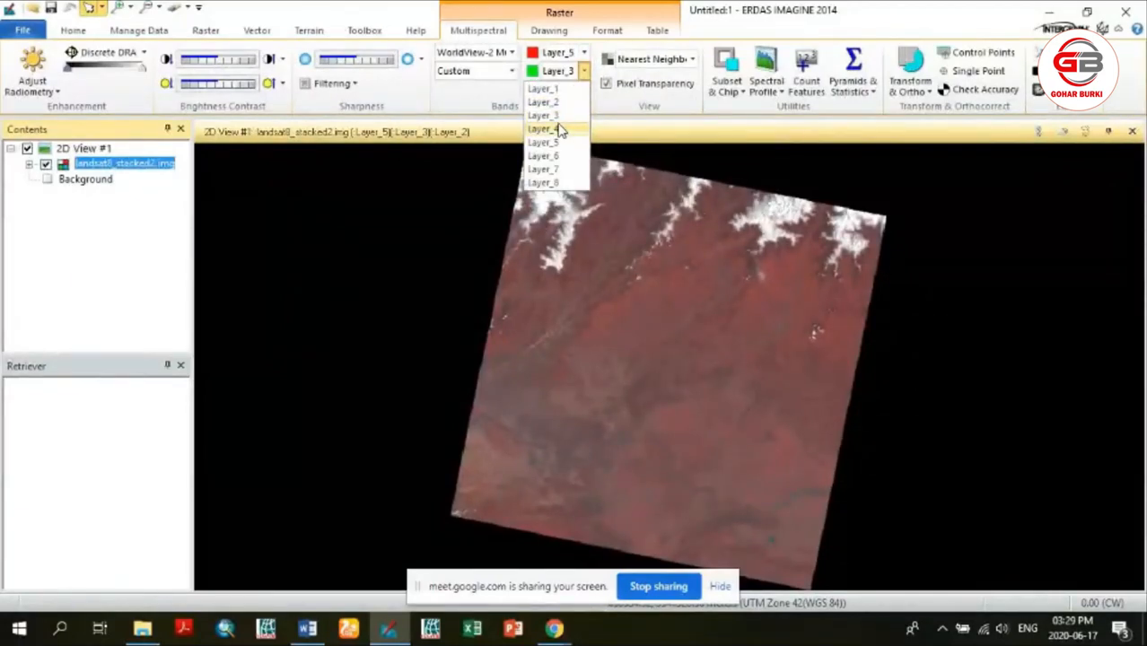
click(558, 130)
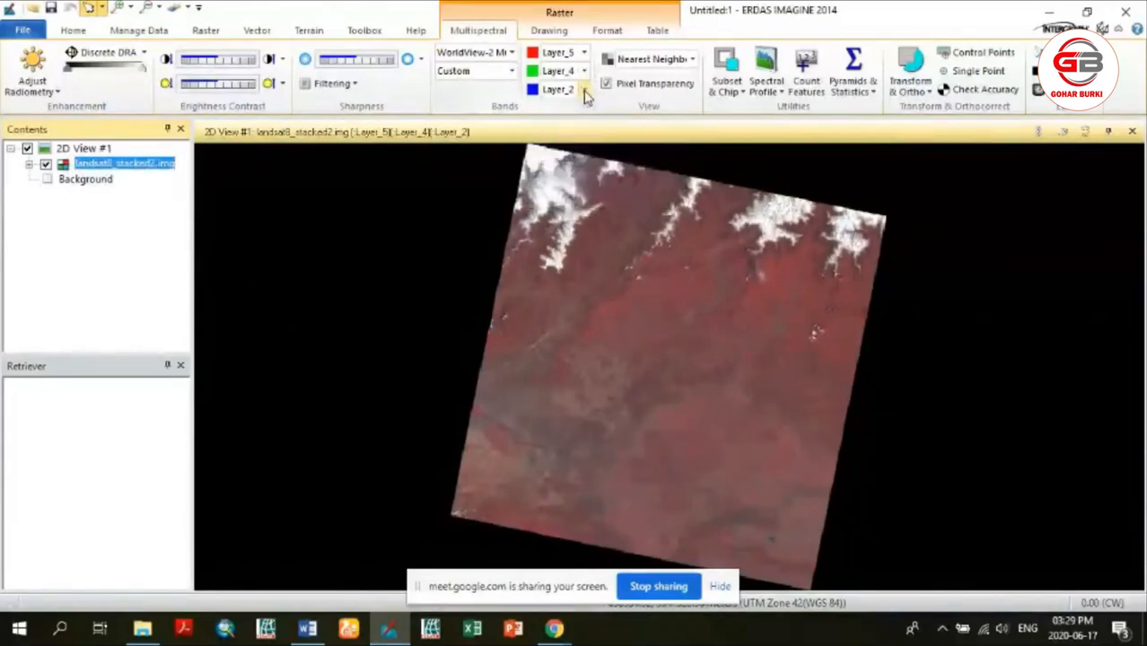
click(583, 89)
click(556, 135)
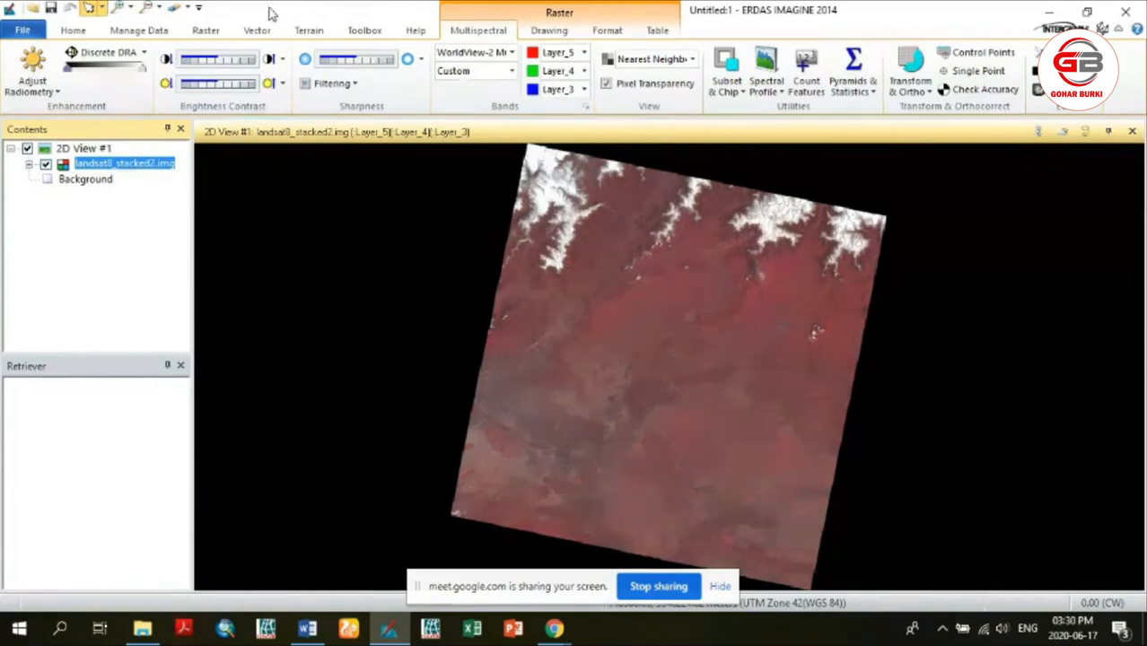
Zoom in on the southern part of landsat8_stacked2.img to inspect it, and fit the whole image back to the frame
click(121, 10)
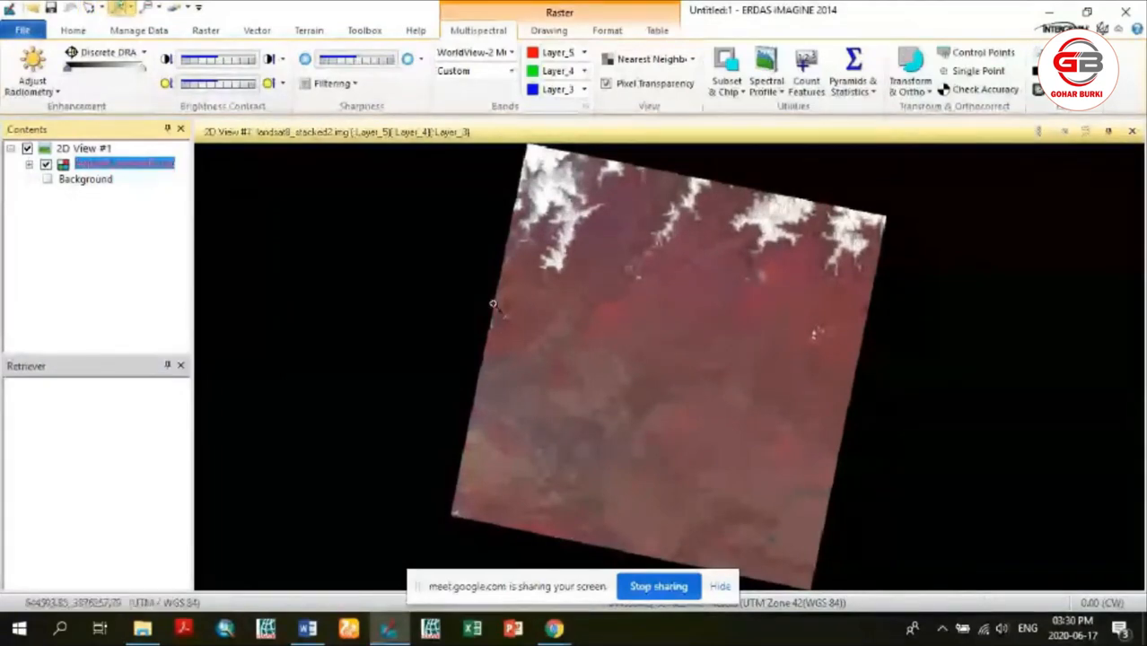
drag(590, 371, 792, 579)
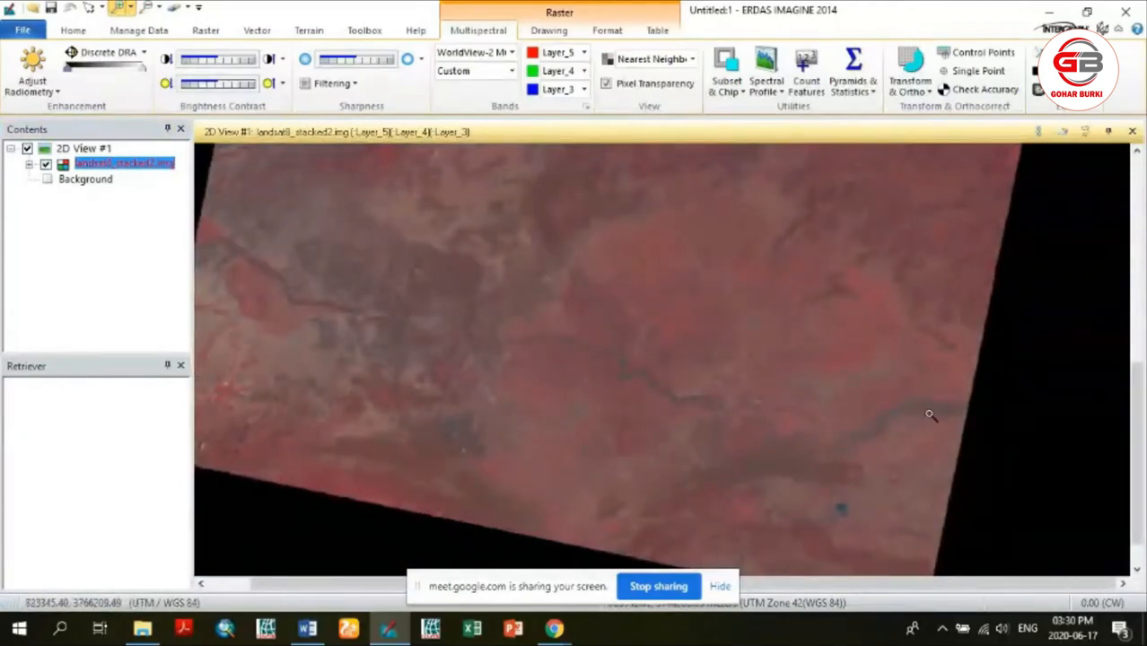
right_click(467, 252)
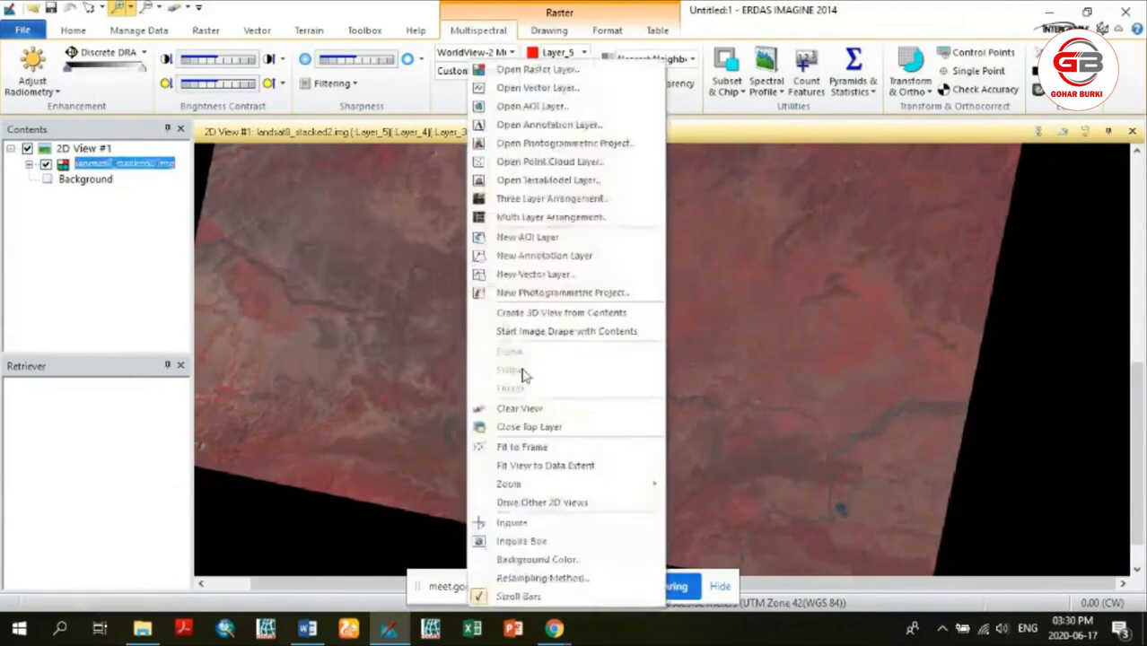
click(538, 451)
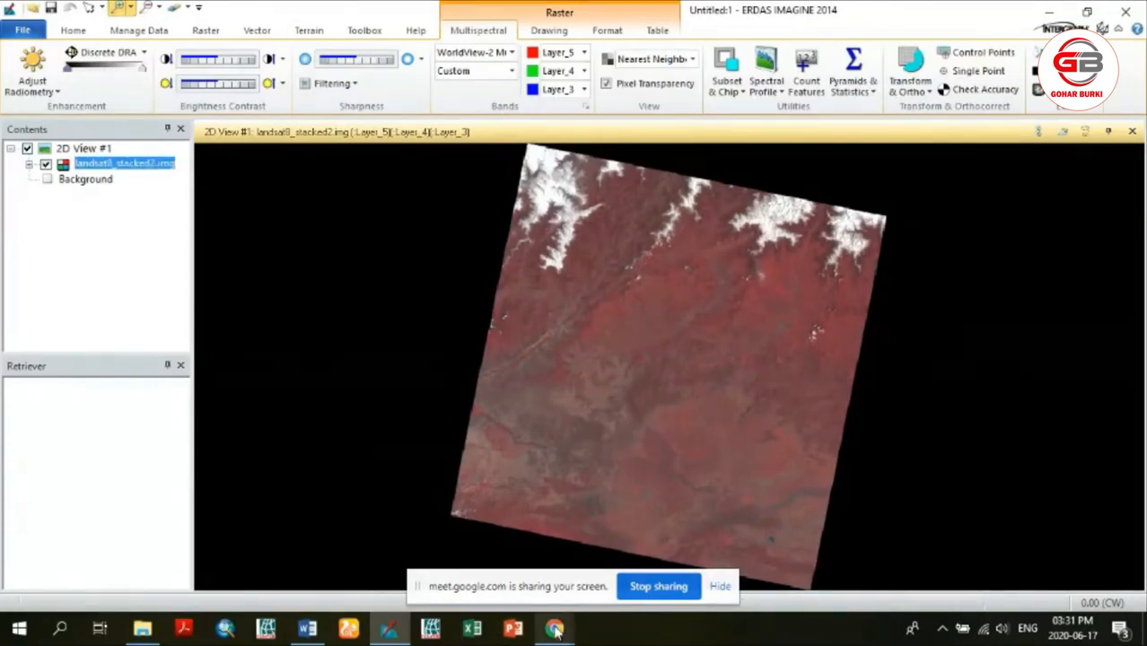
mouse_move(554, 628)
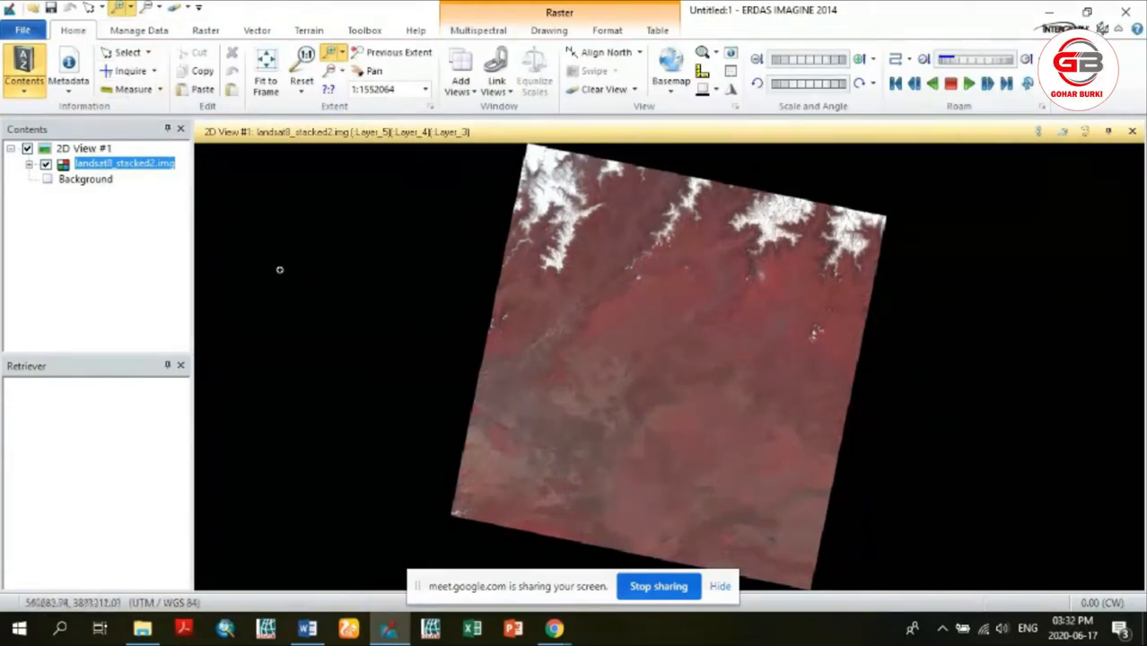
Place an Inquire Box on the image, move its coordinate dialog clear of the study area, and activate the Select tool
click(157, 75)
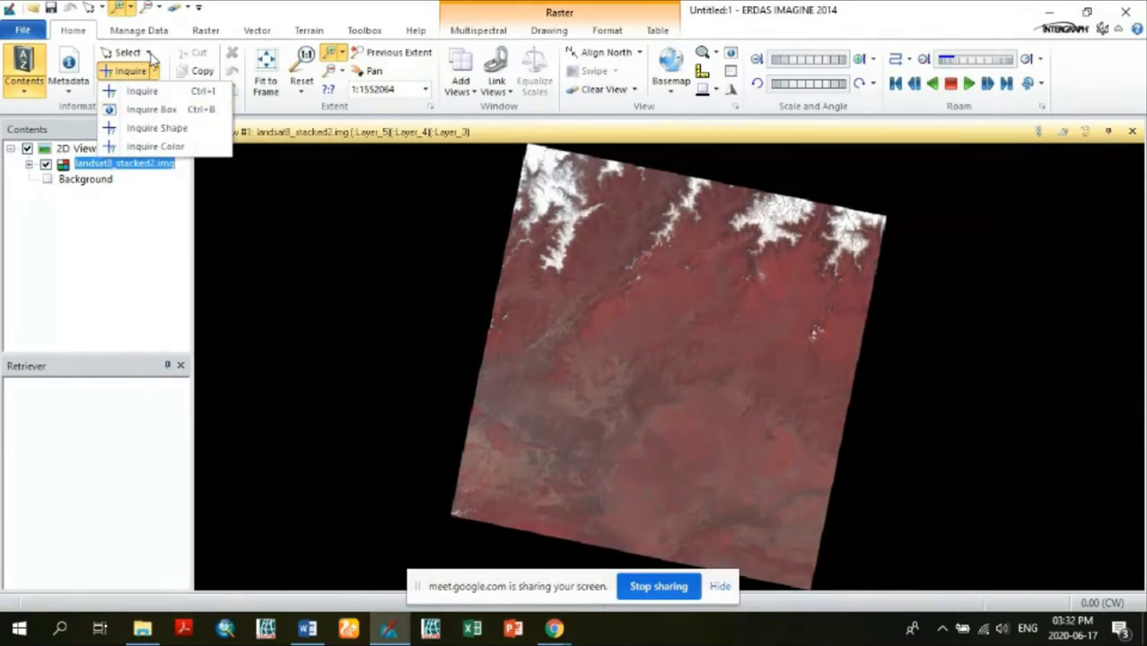
click(149, 110)
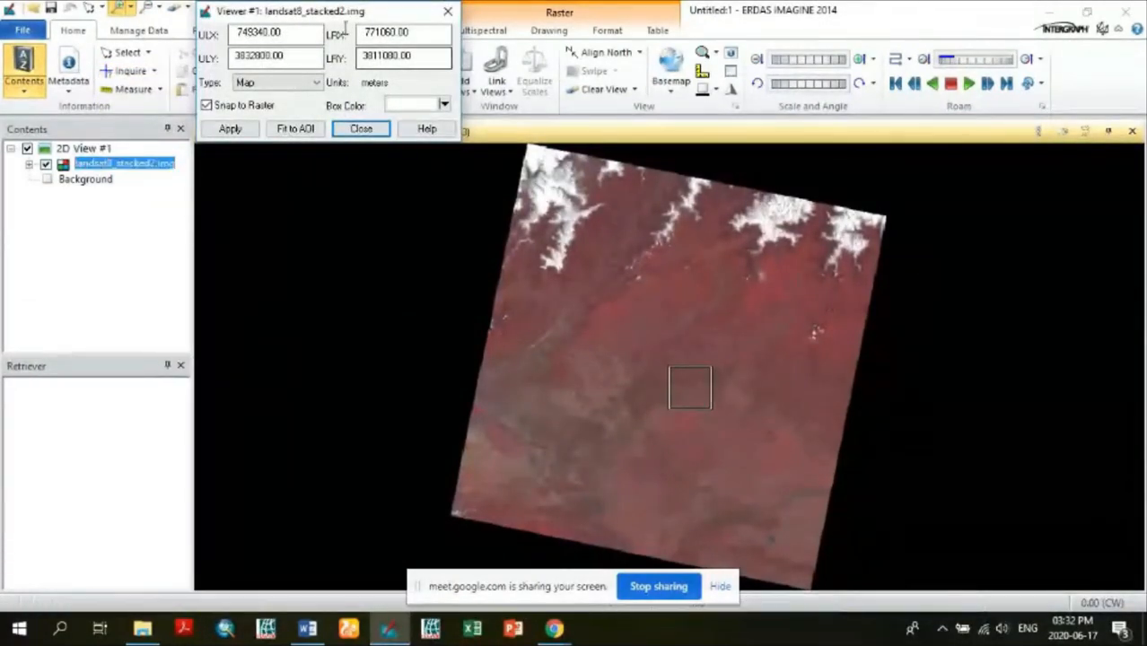
drag(334, 16, 1005, 161)
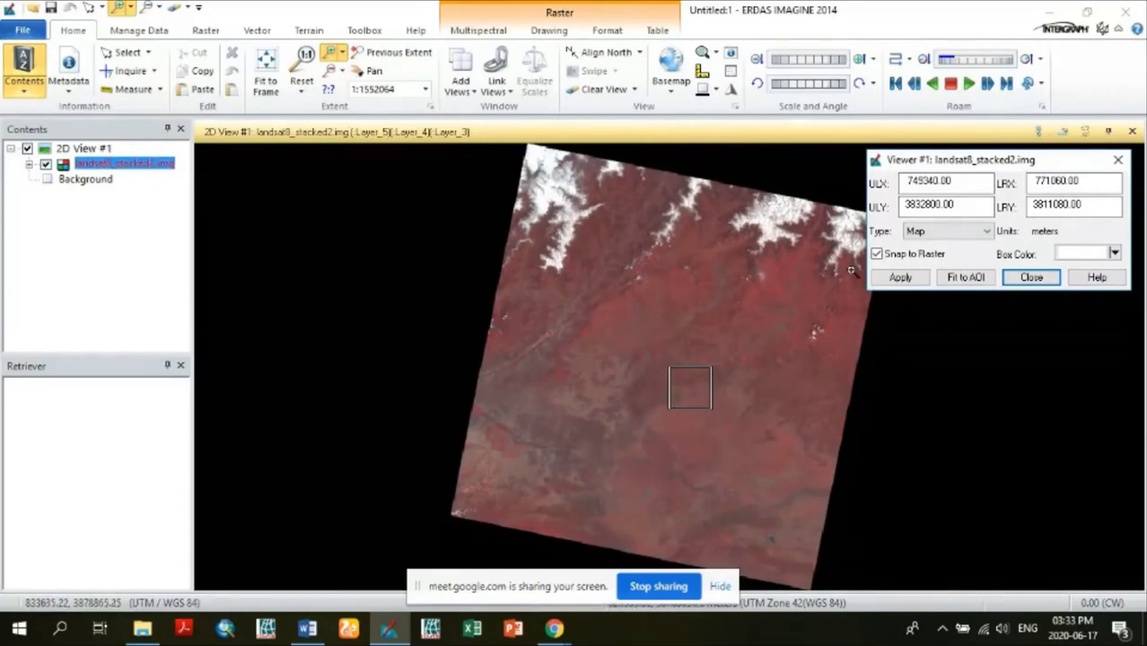
click(962, 183)
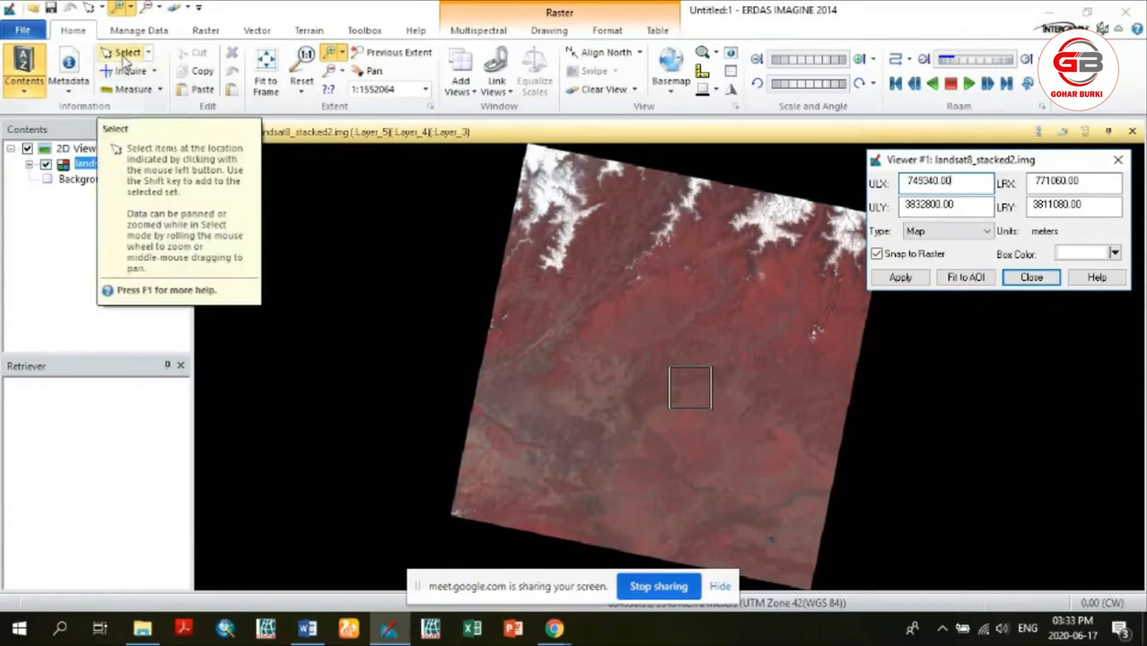
click(126, 56)
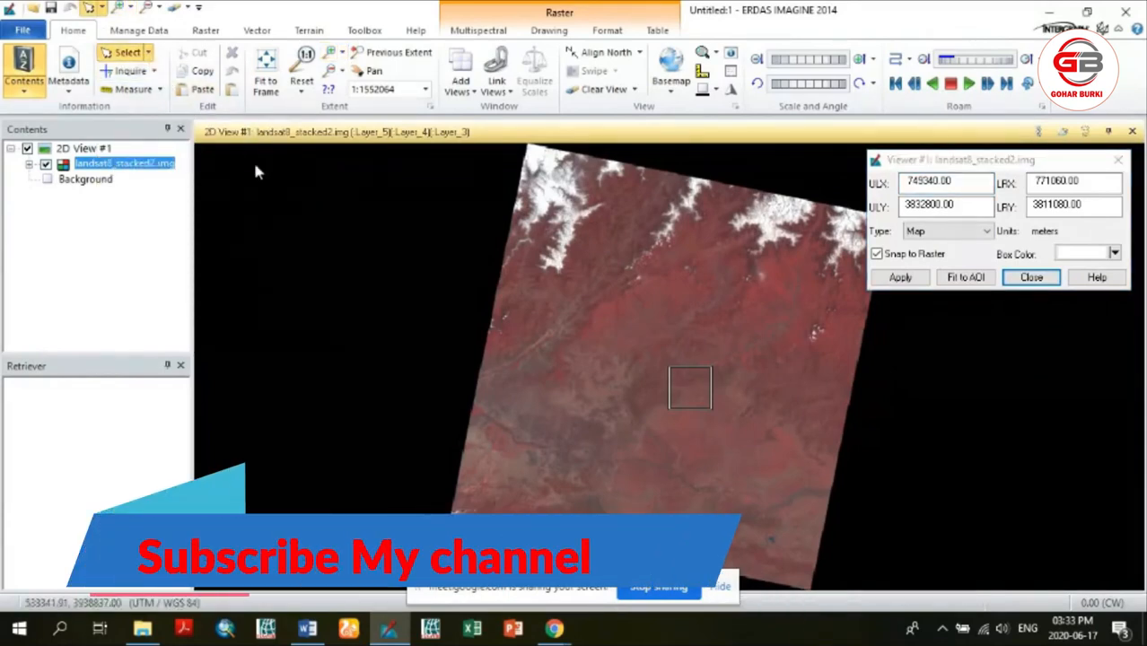
Reshape and move the inquire box to about ULX 701100, ULY 3809790, LRX 753240 and LRY 3766350
drag(700, 392, 657, 488)
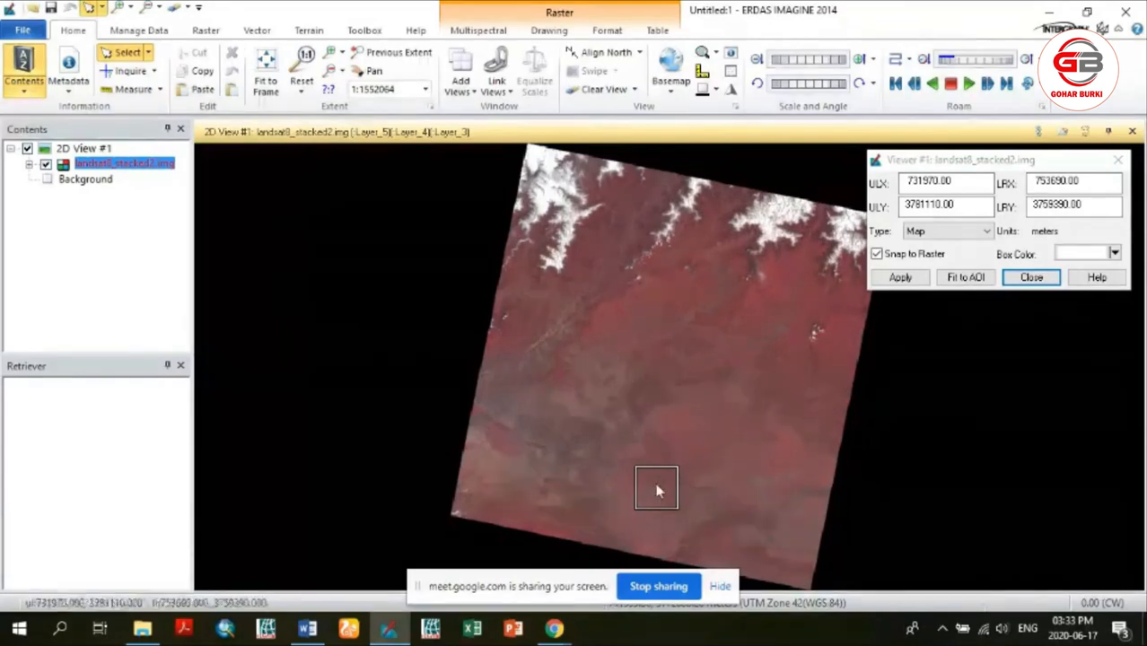
drag(656, 488, 634, 301)
drag(717, 323, 718, 448)
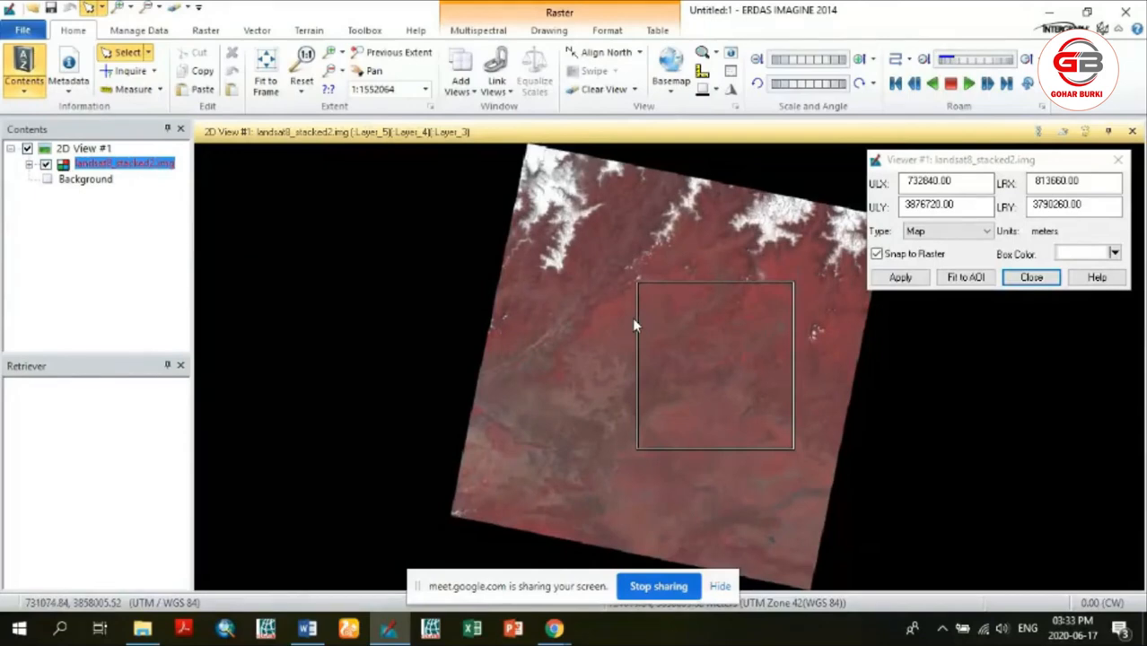
drag(638, 324, 609, 389)
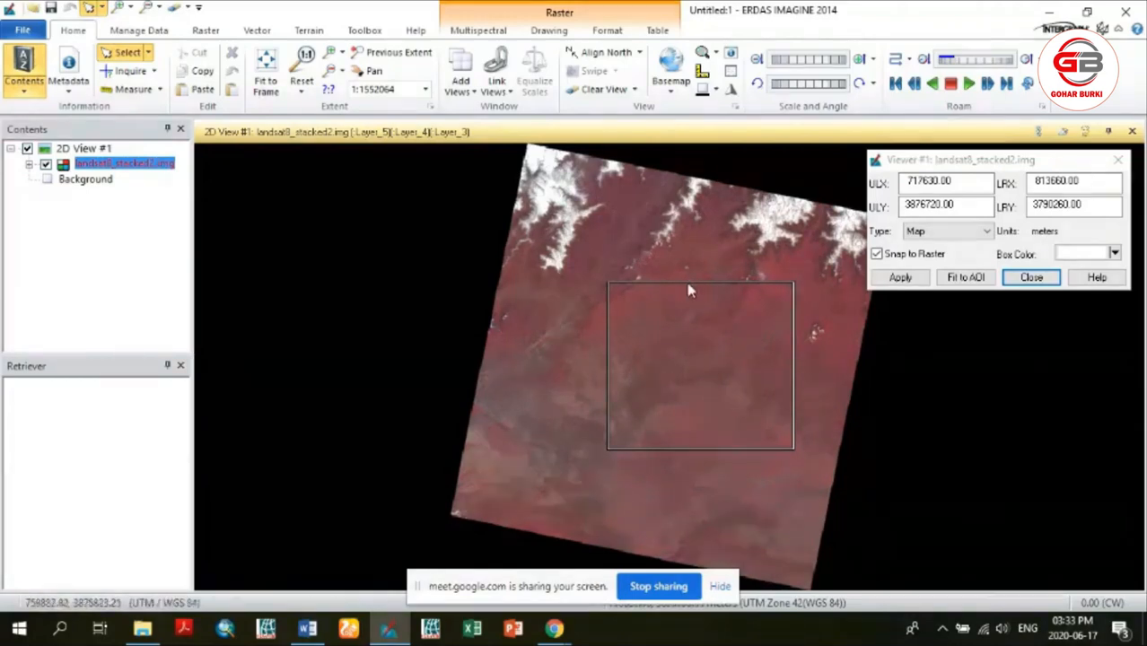
drag(688, 282, 696, 366)
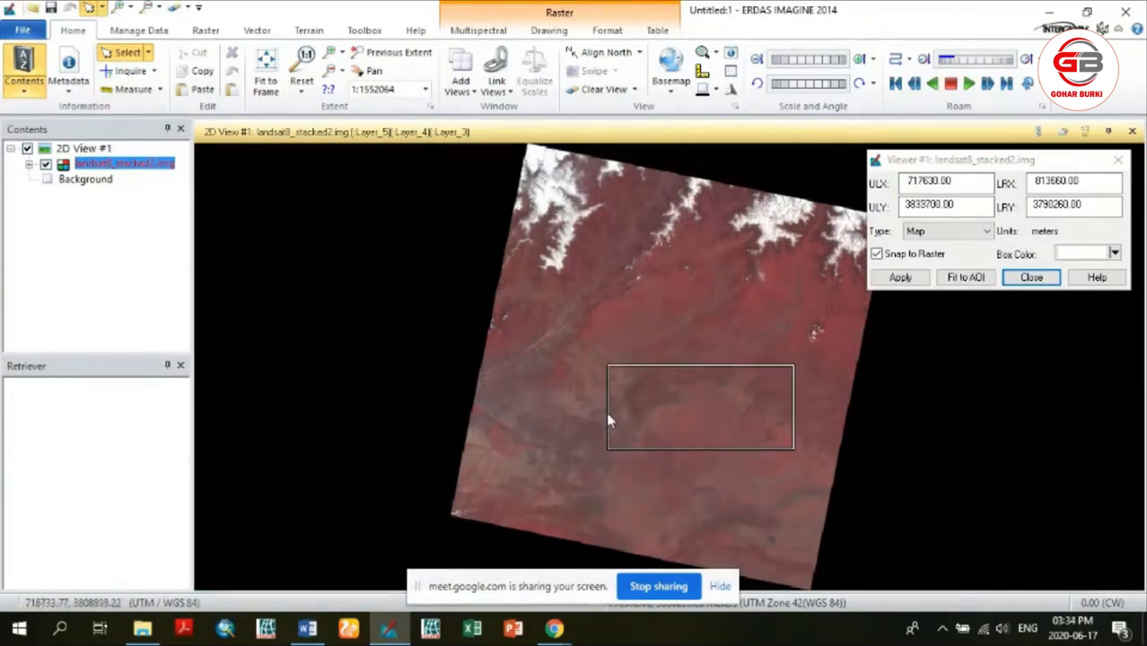
drag(607, 415, 668, 419)
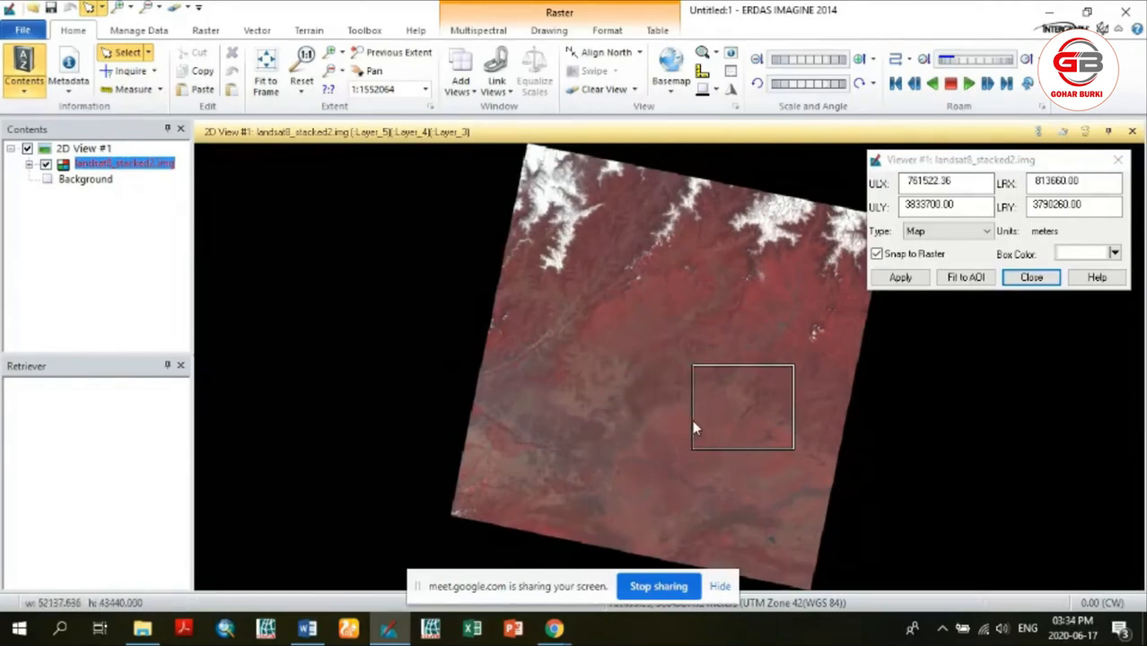
drag(743, 414, 627, 461)
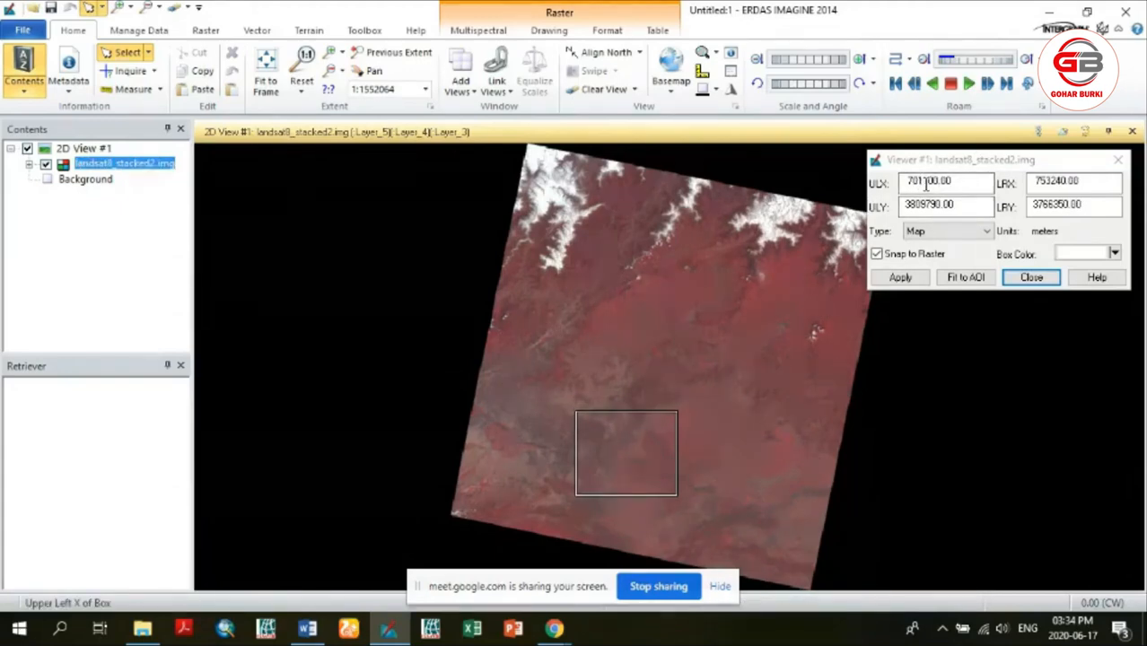
Shift the inquire box south-east to about ULX 716310, ULY 3802830, LRY 3759390, and narrow its eastern edge to about LRX 765840
click(962, 165)
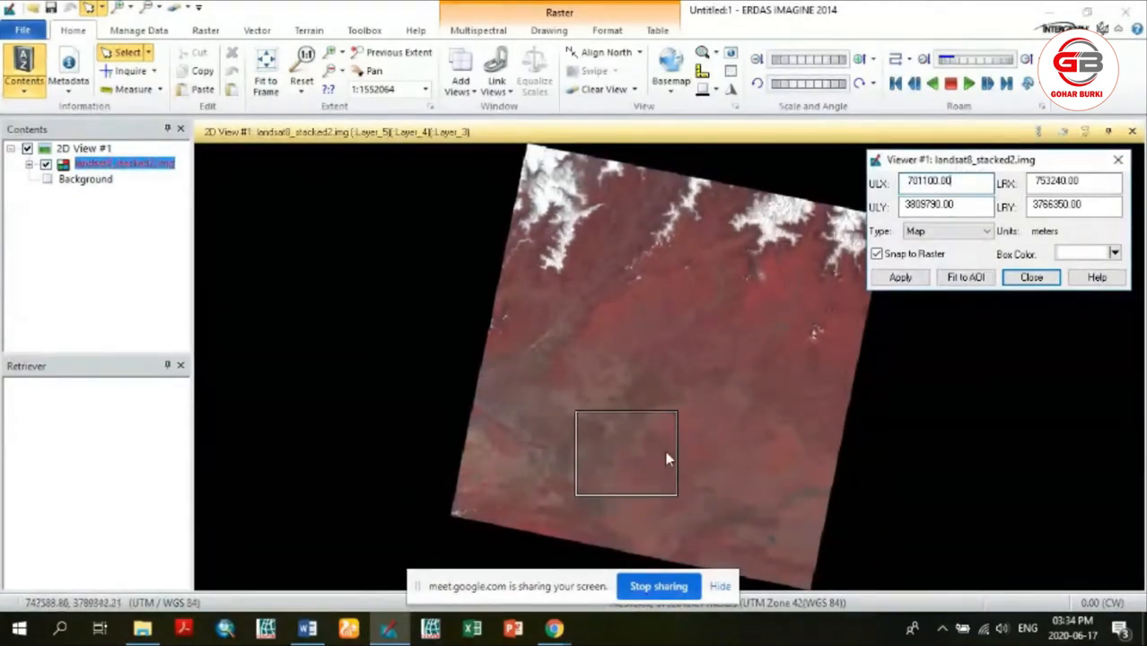
drag(643, 461, 673, 465)
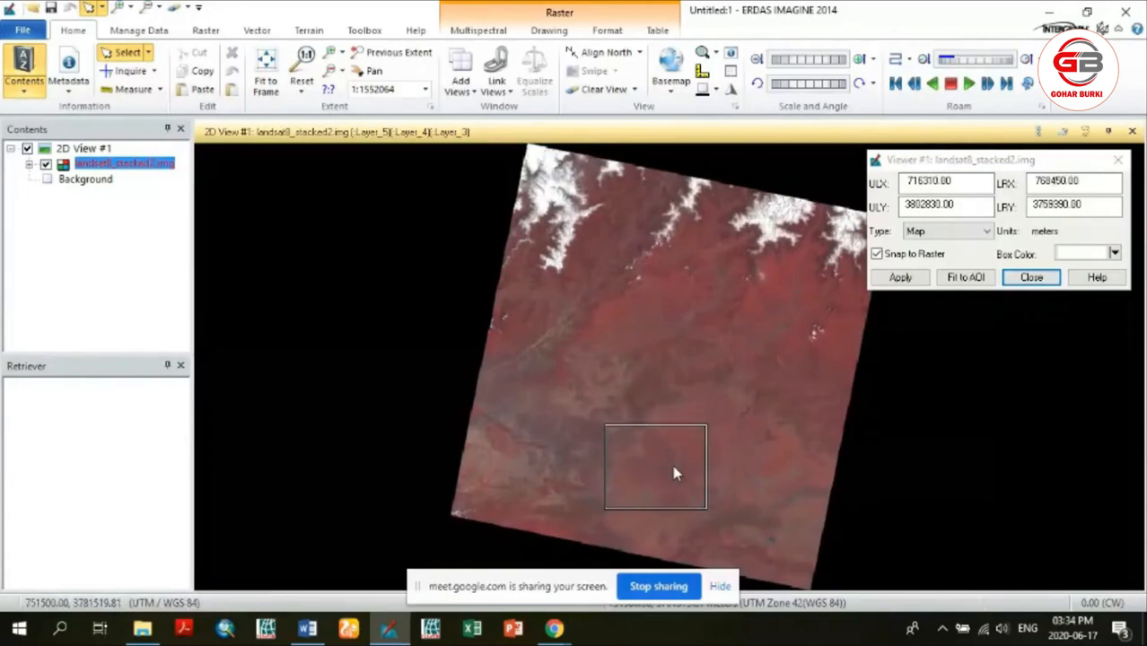
click(942, 161)
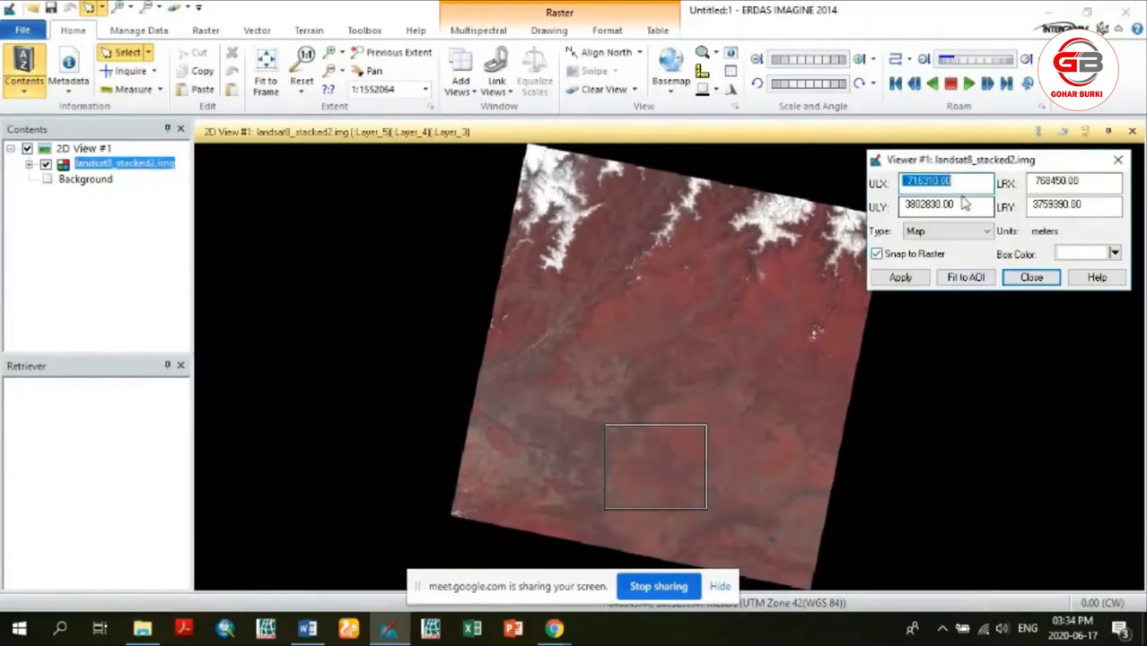
click(960, 185)
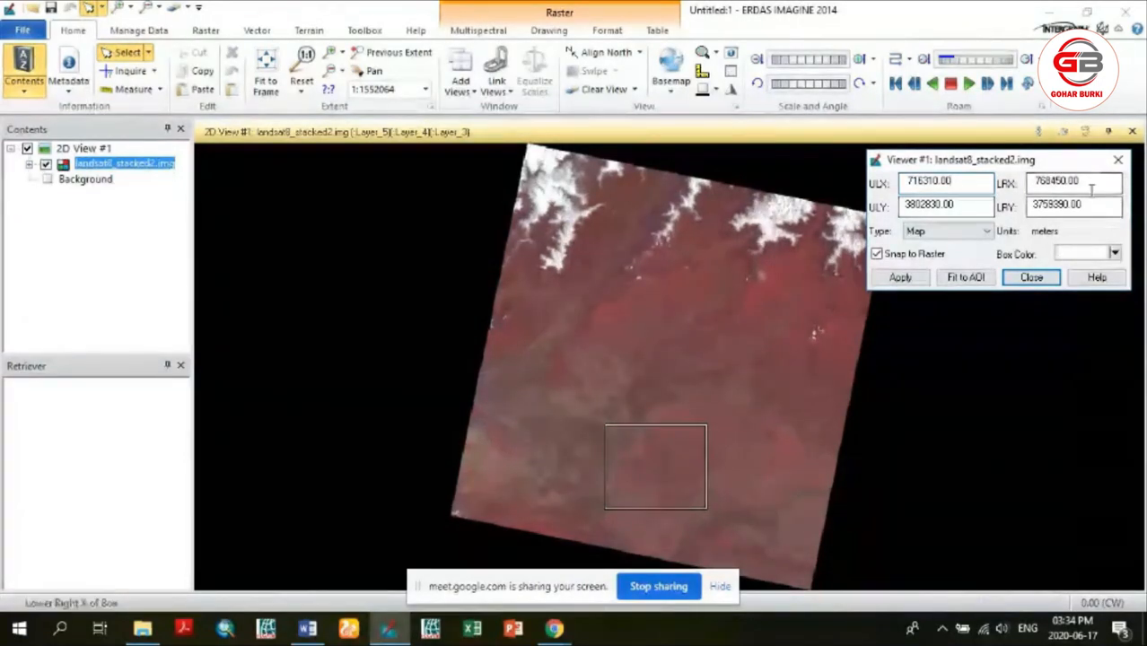
click(963, 184)
click(964, 205)
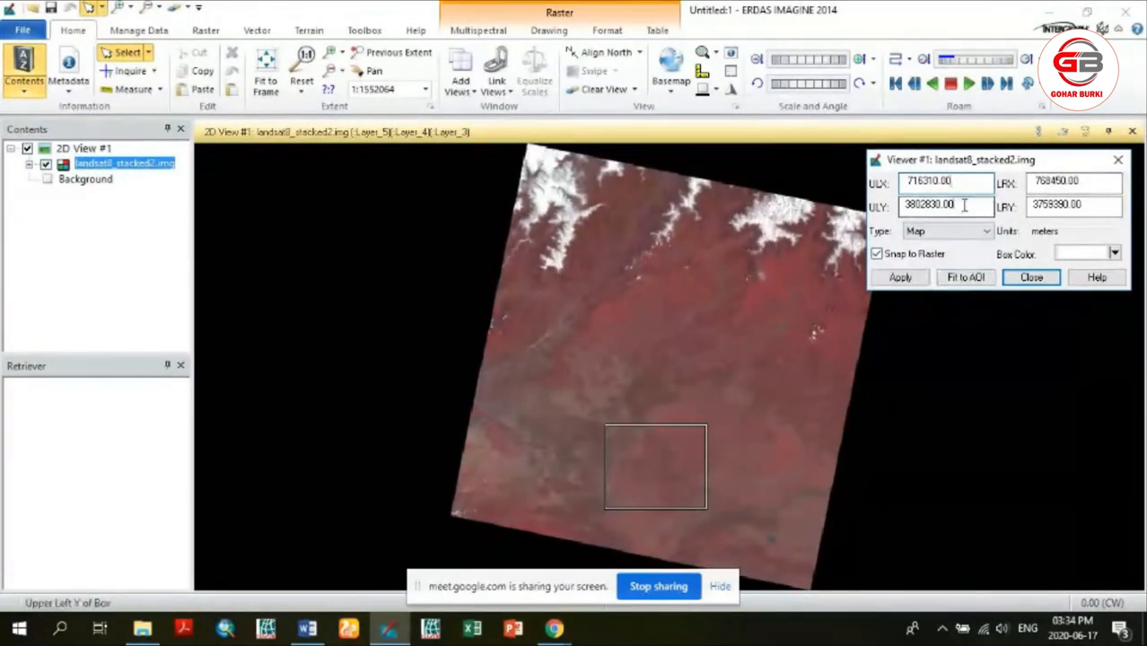
click(1091, 205)
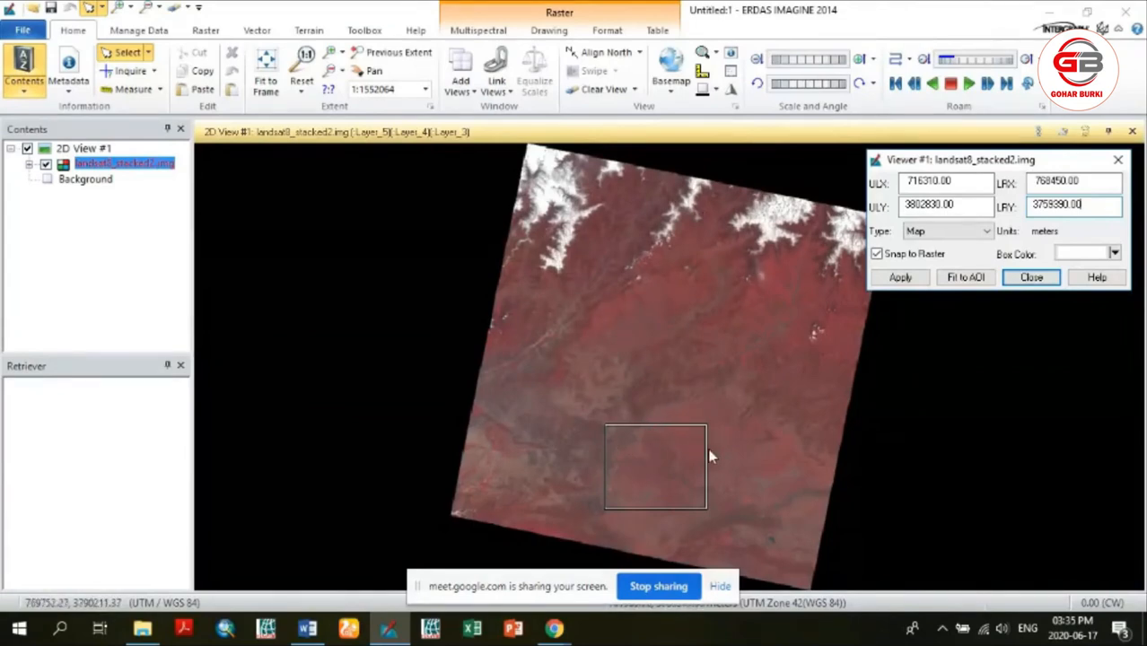
drag(707, 454, 702, 455)
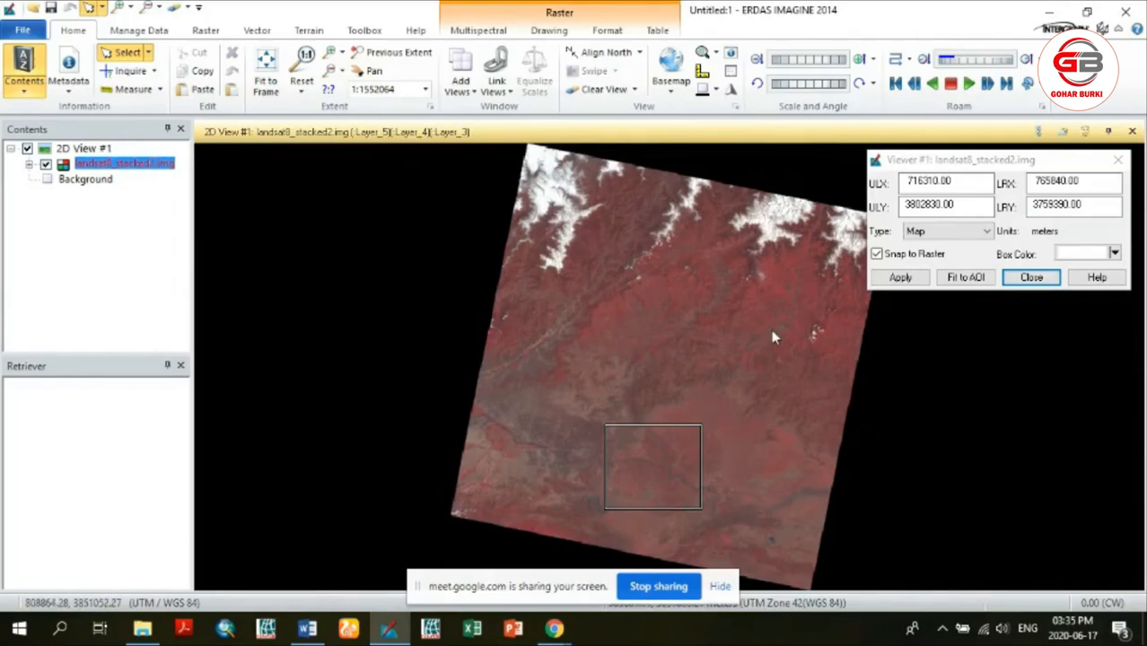
click(555, 628)
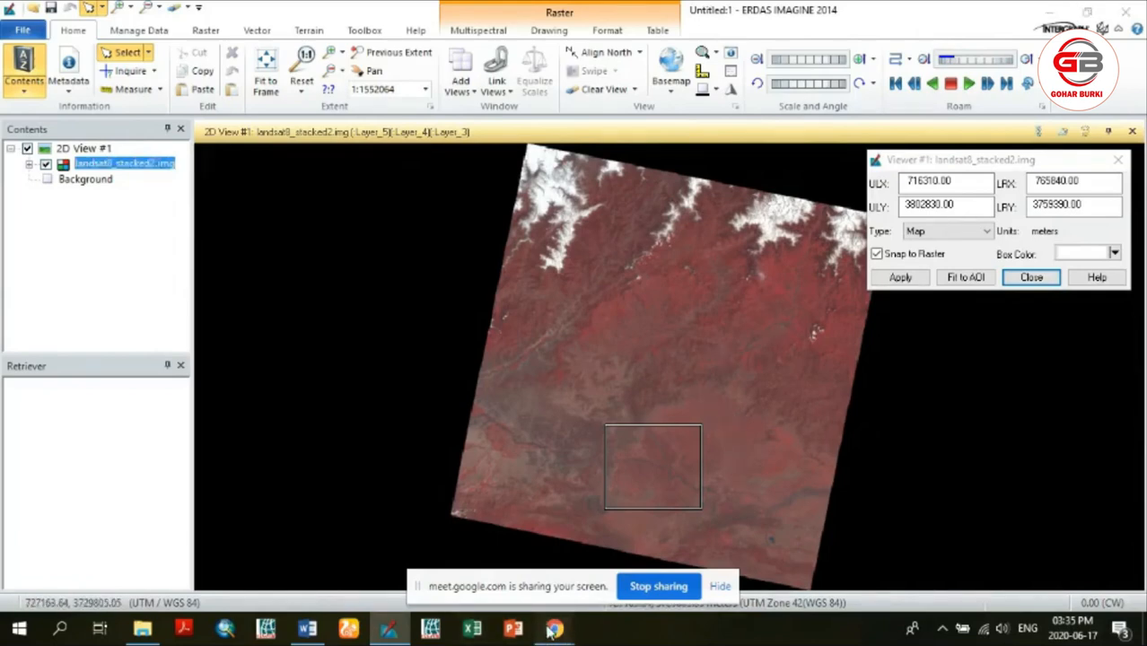
click(600, 523)
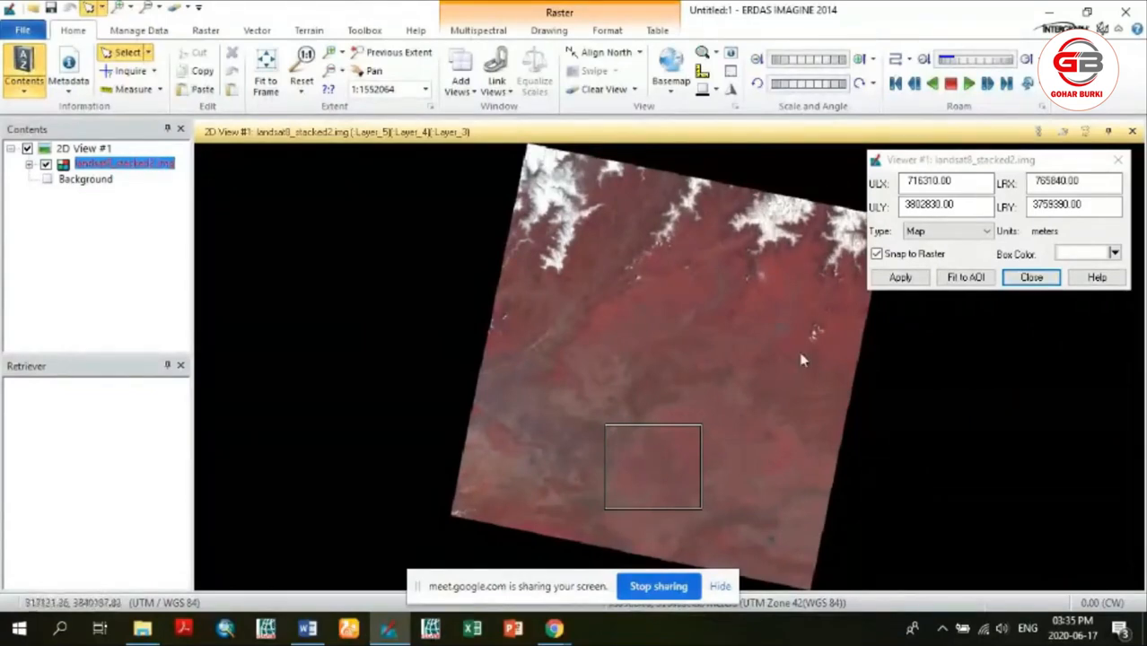
click(948, 166)
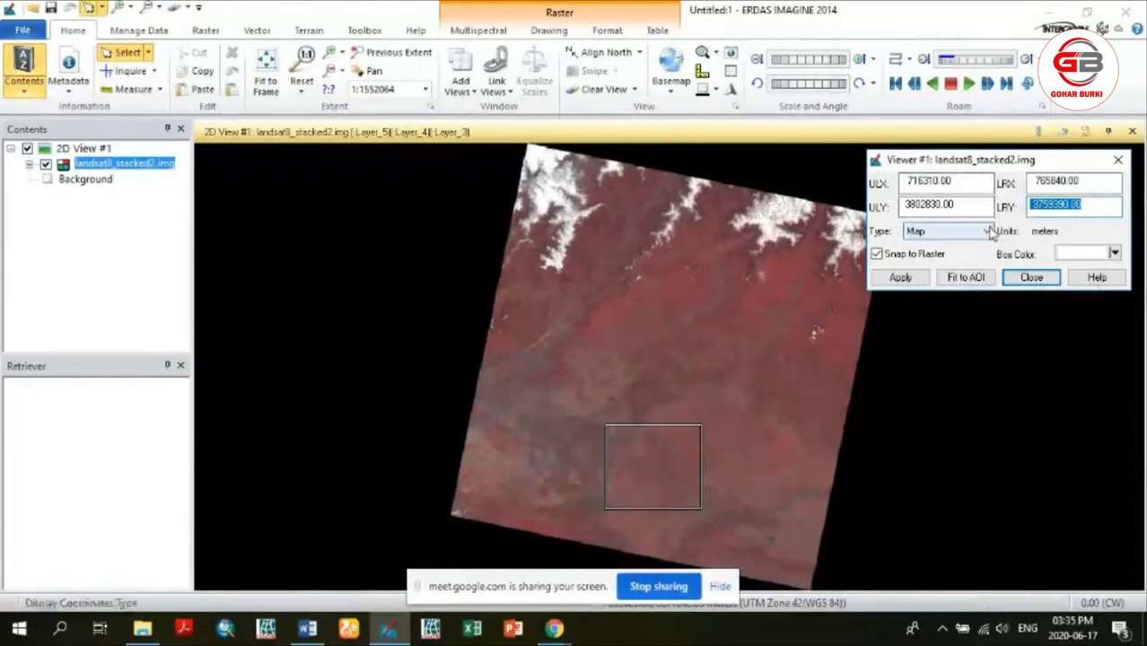
click(965, 183)
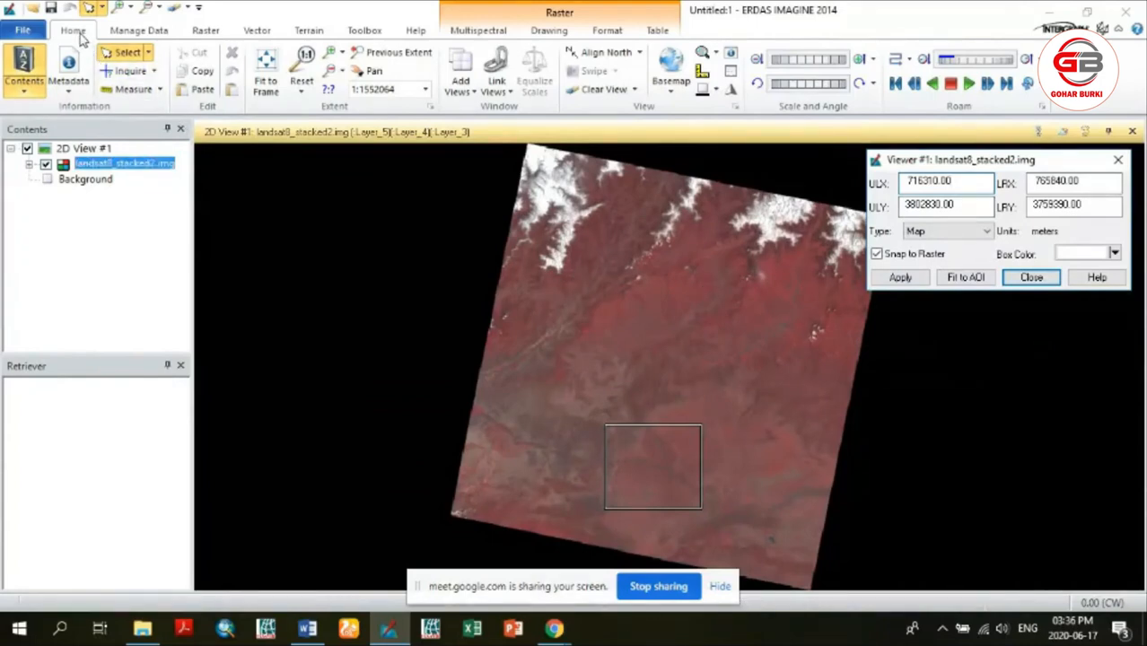
click(155, 71)
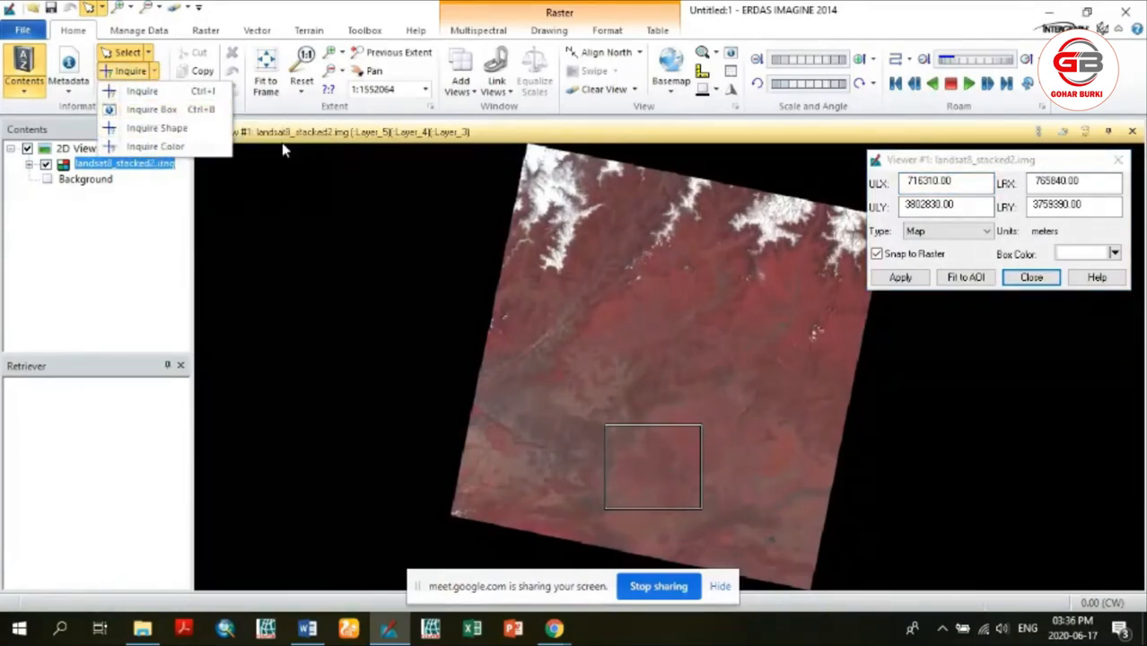
click(1003, 168)
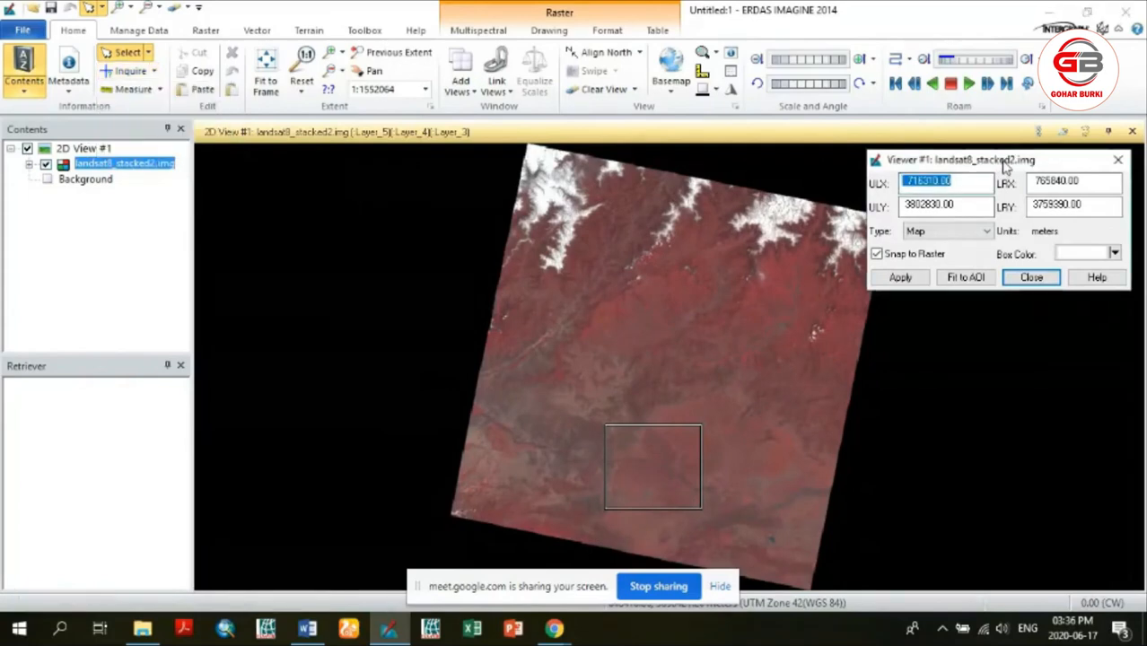
Move and enlarge the inquire box over the study area to about ULX 718050, ULY 3811530, LRX 776700 and LRY 3760710
drag(642, 455, 633, 426)
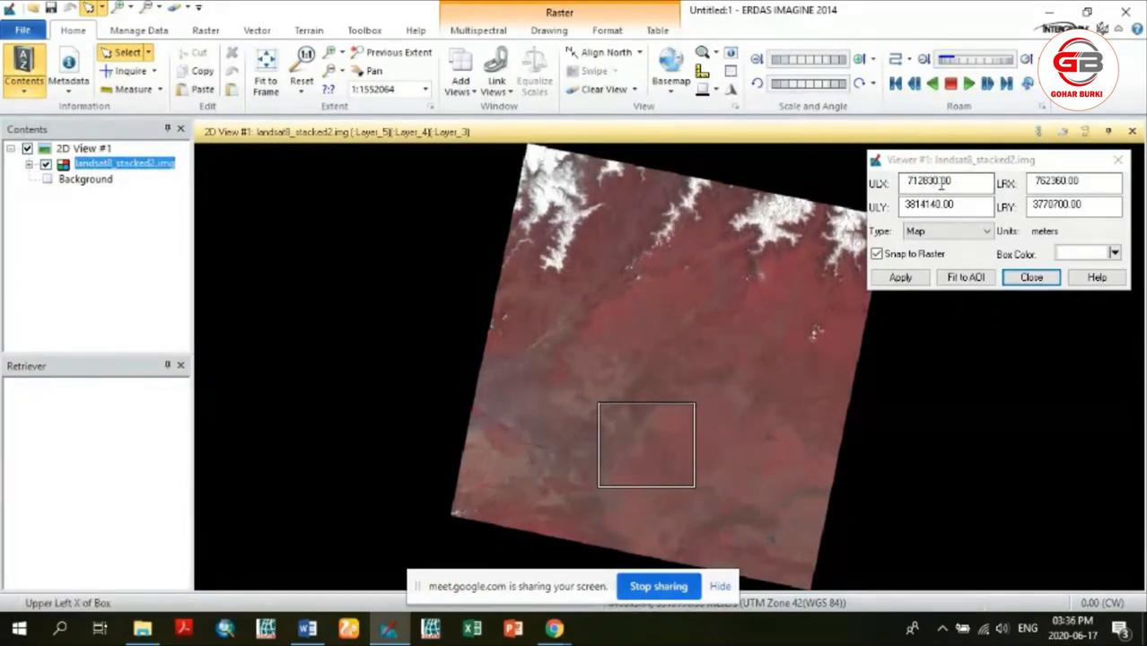
click(941, 182)
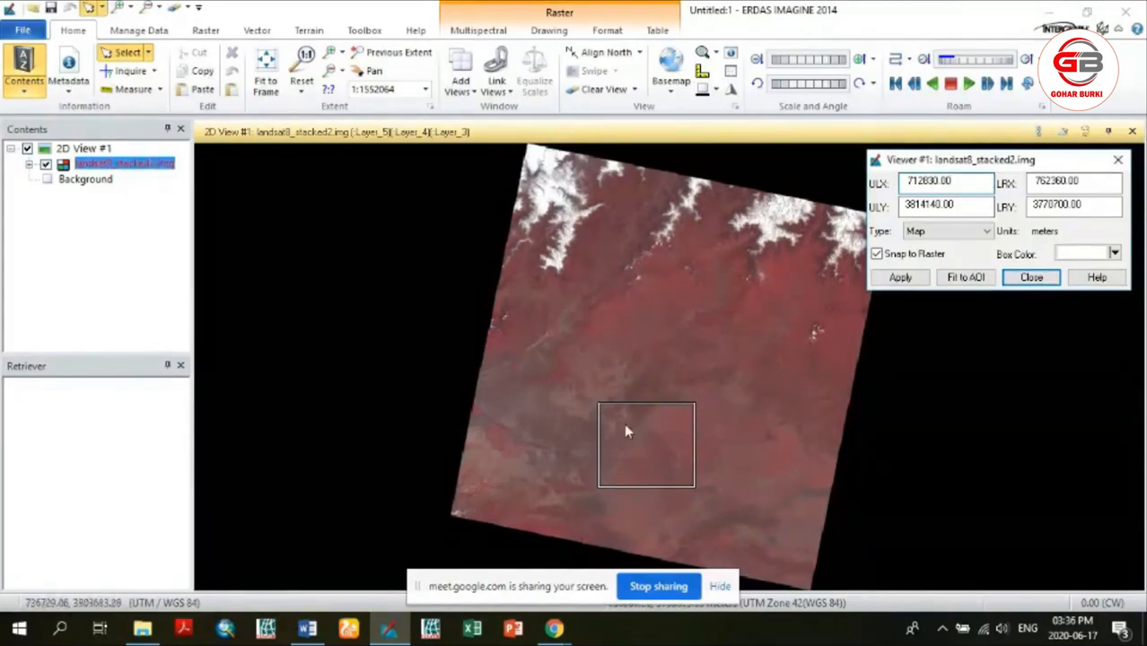
mouse_move(627, 429)
mouse_down()
mouse_move(642, 387)
mouse_move(600, 441)
mouse_move(644, 441)
mouse_move(633, 435)
mouse_up()
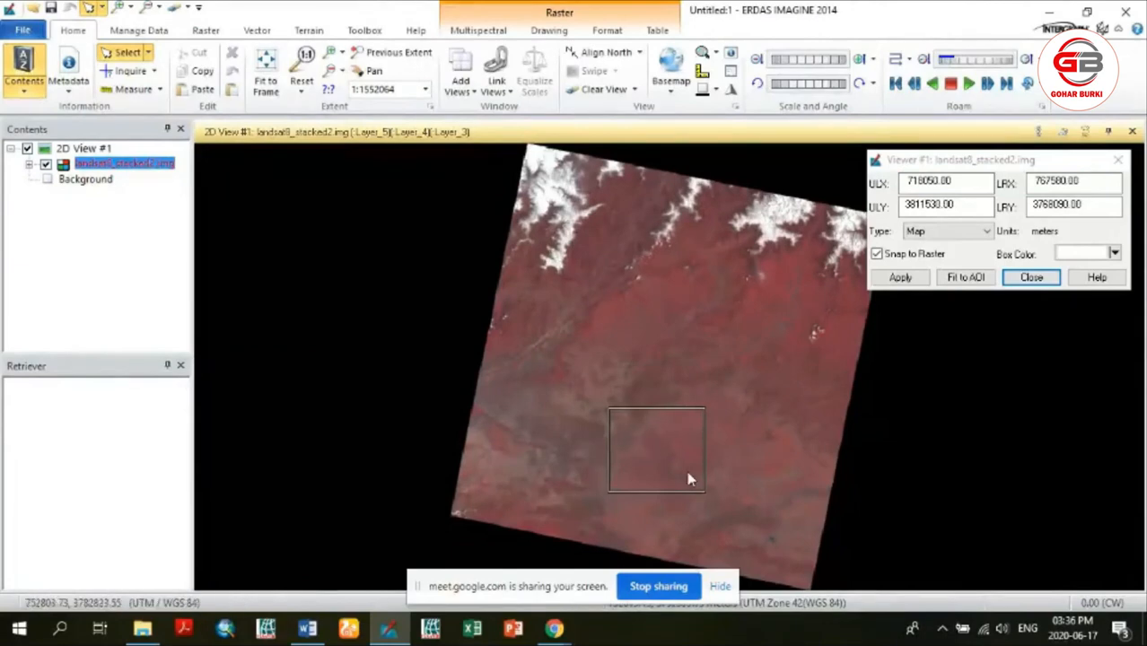
drag(700, 493, 722, 508)
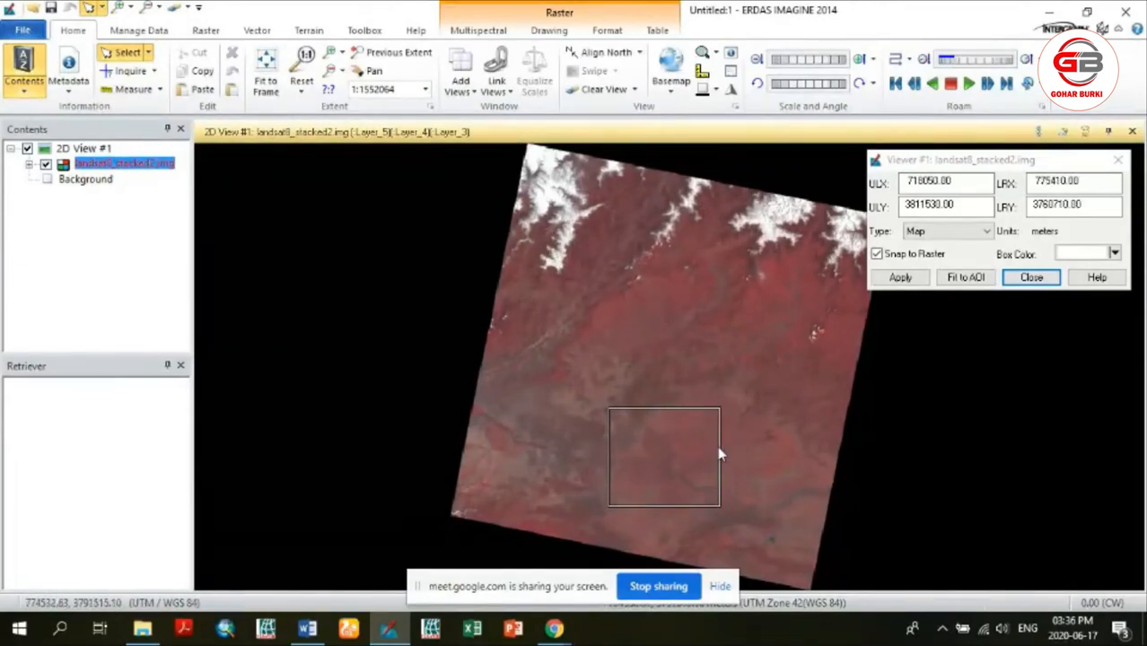
drag(723, 455, 725, 457)
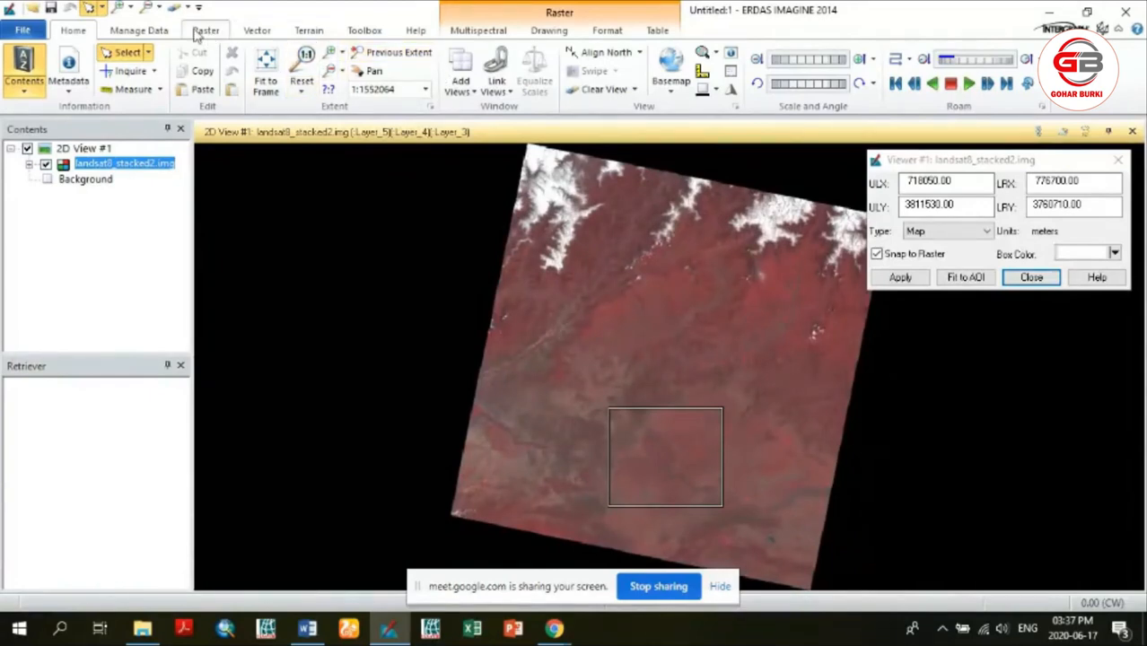
Start the Create Subset Image tool with landsat8_stacked2.img as the input file
click(213, 33)
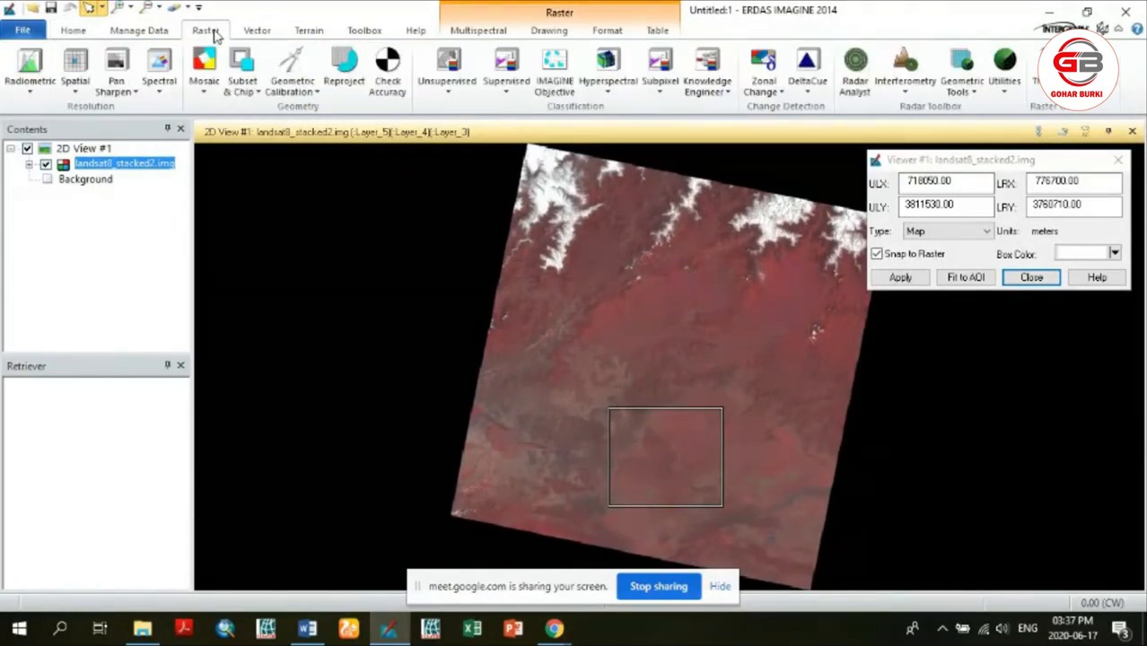
click(254, 93)
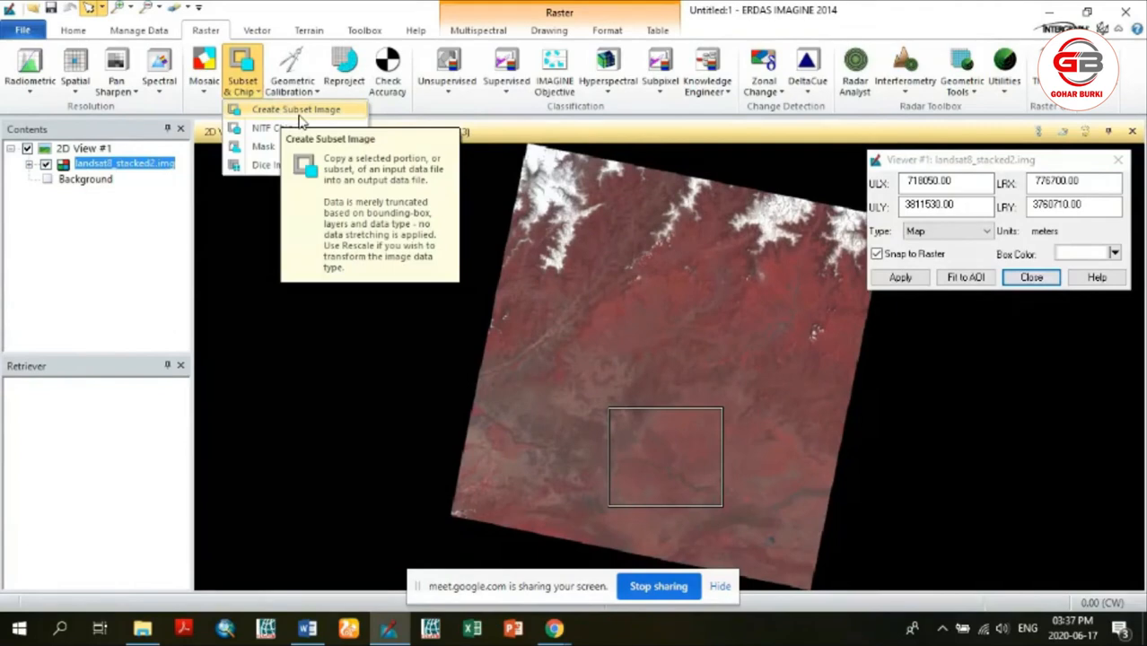
click(242, 10)
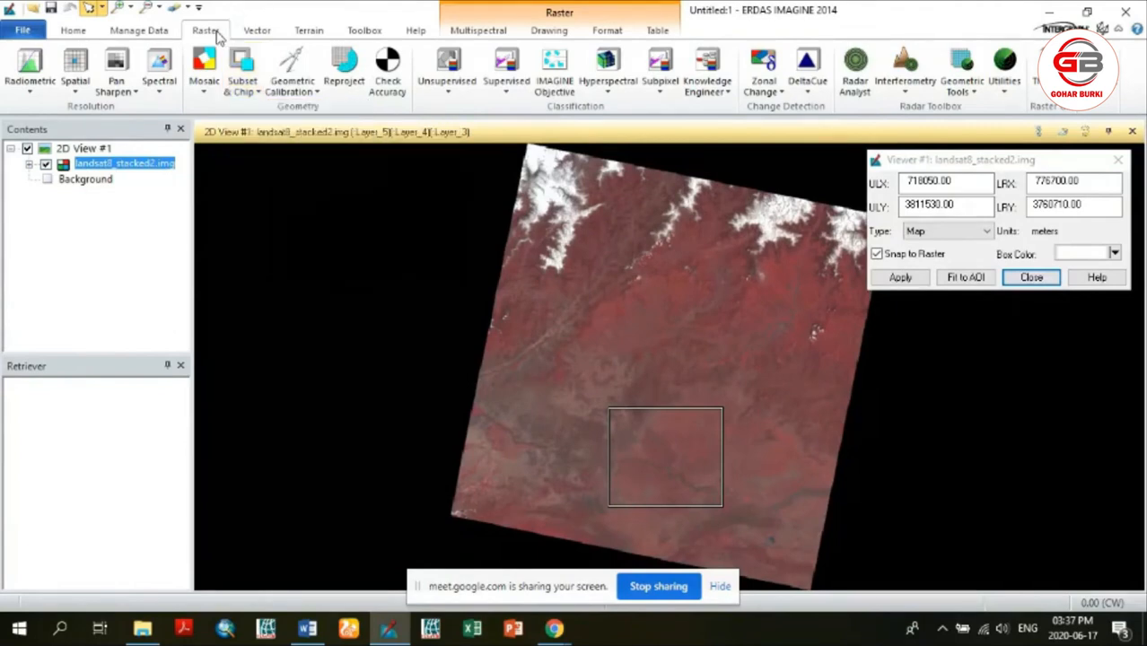
click(257, 93)
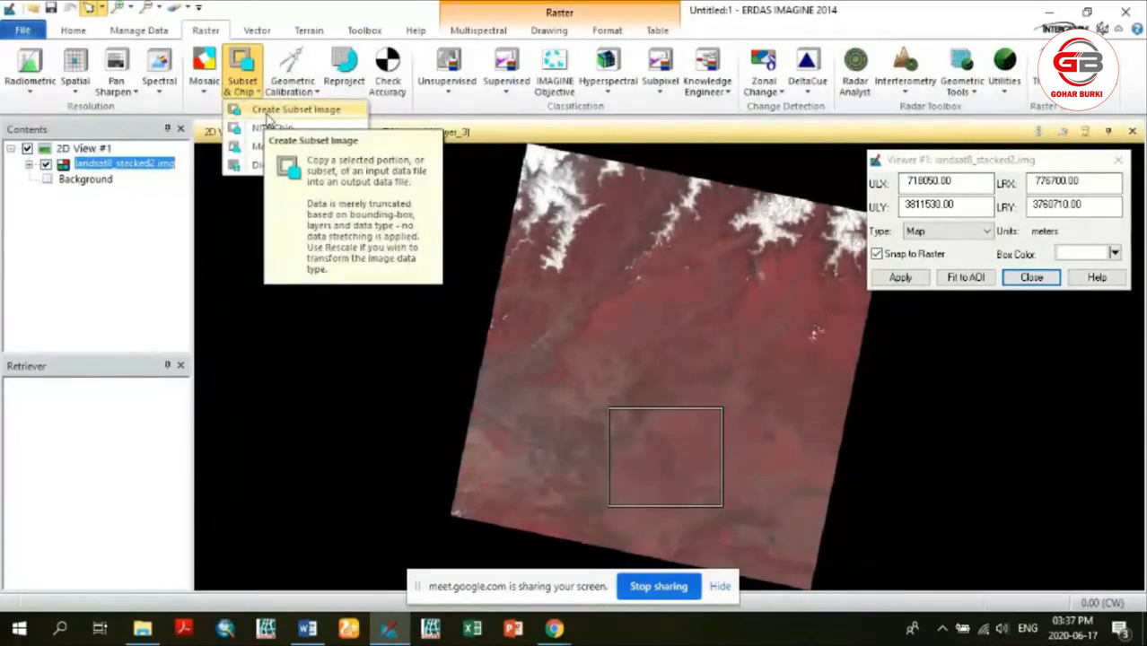
click(266, 115)
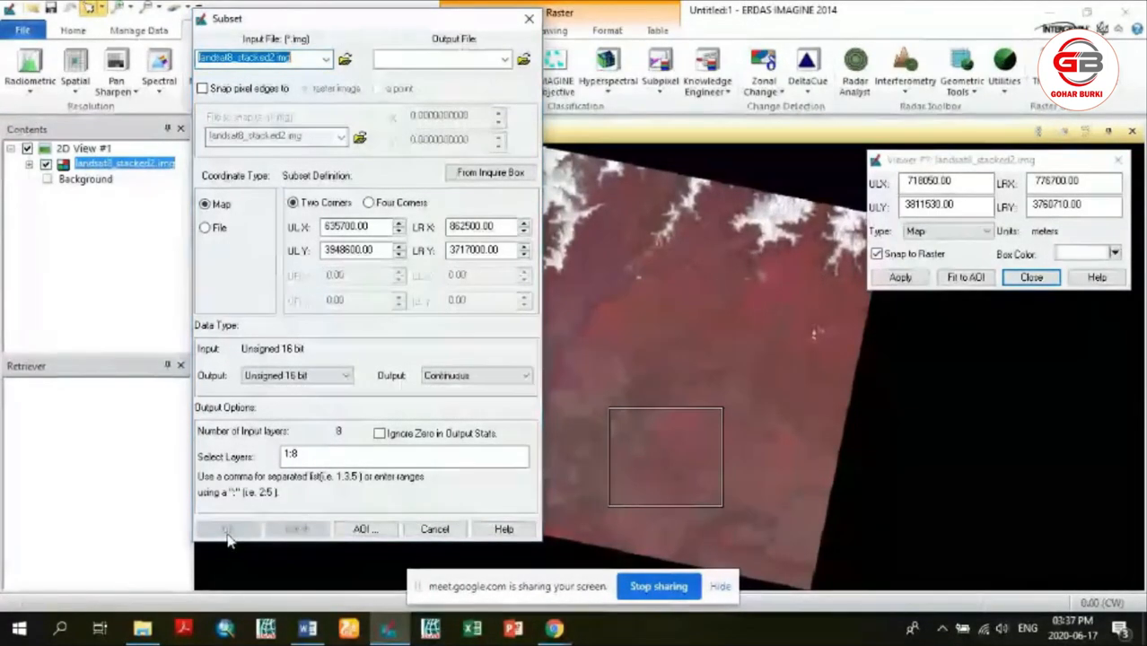
click(298, 58)
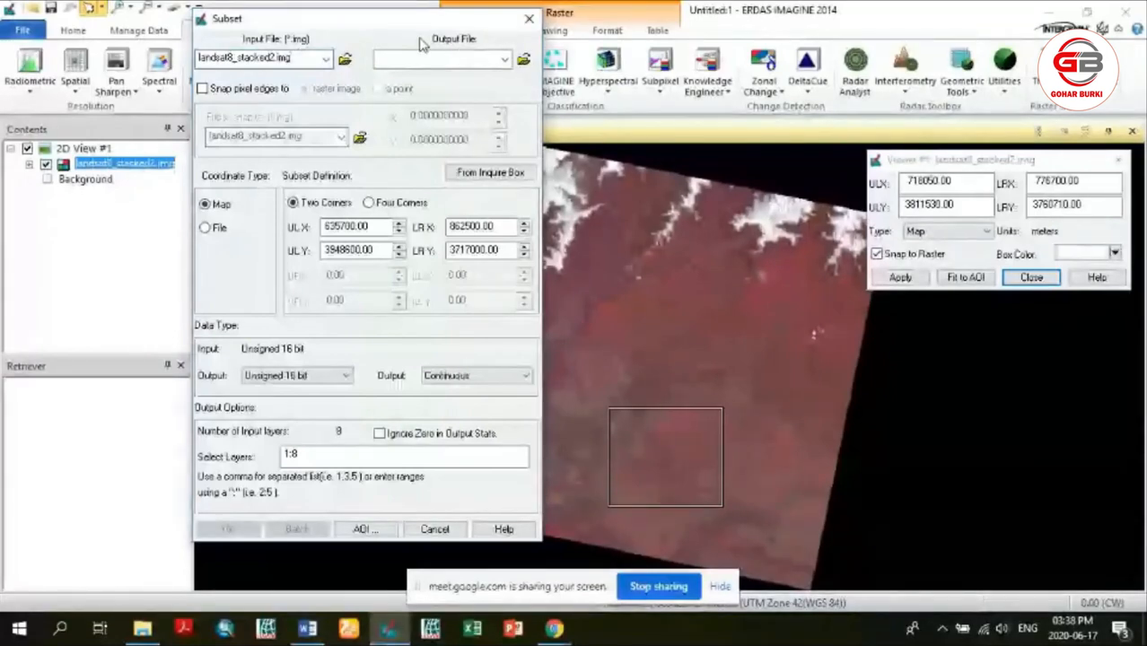
click(524, 63)
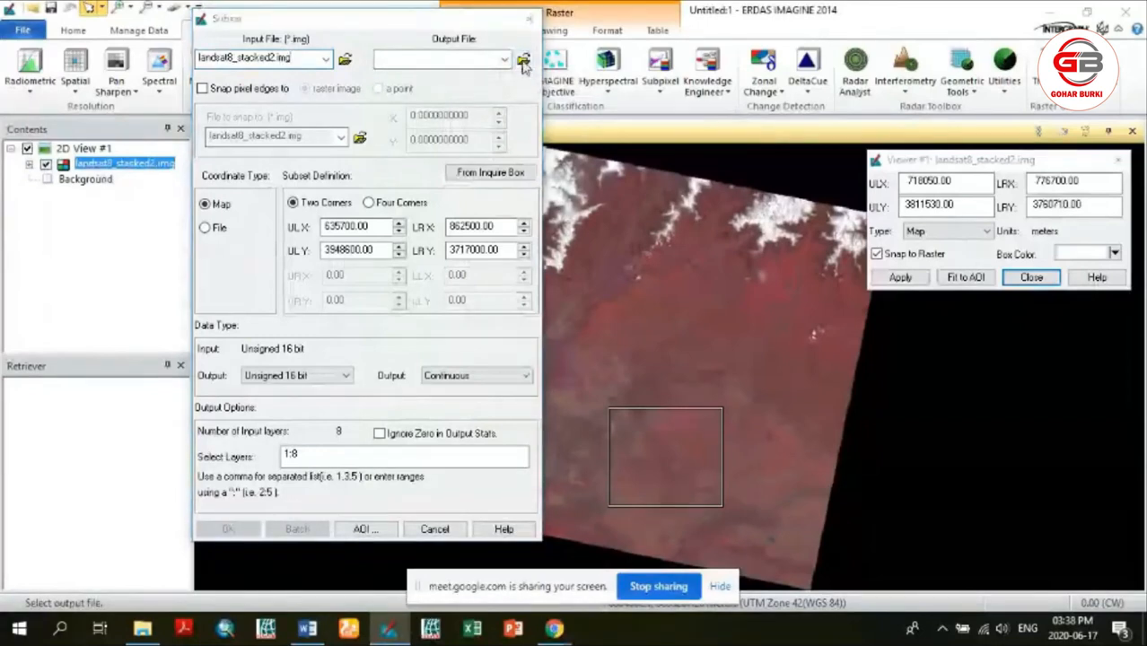
click(416, 176)
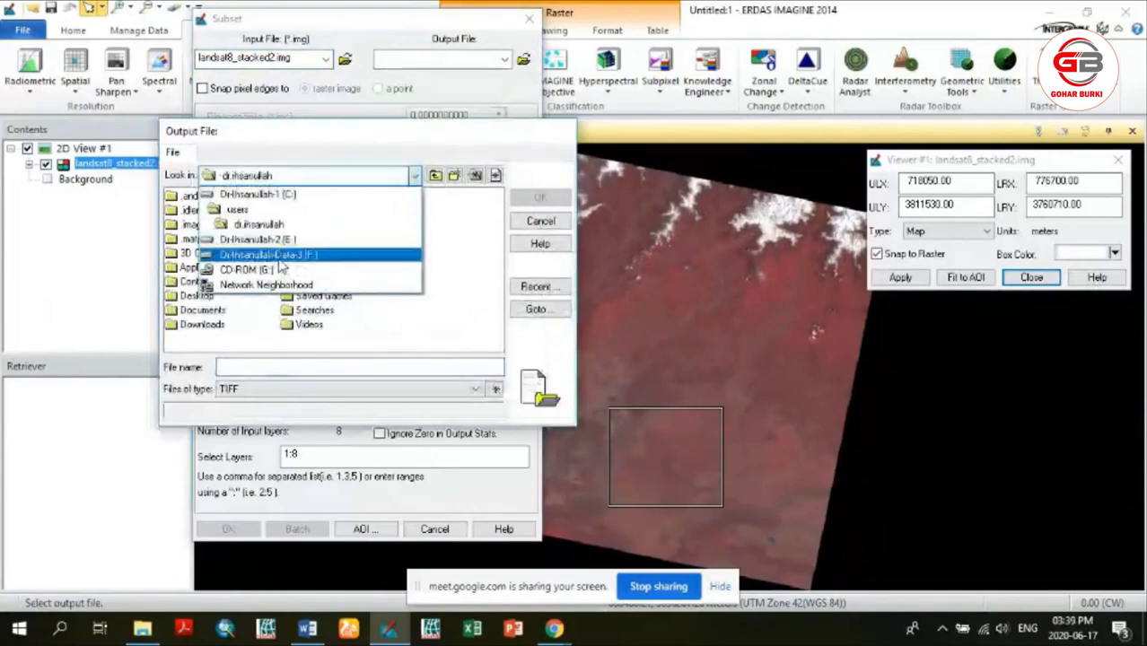
click(276, 257)
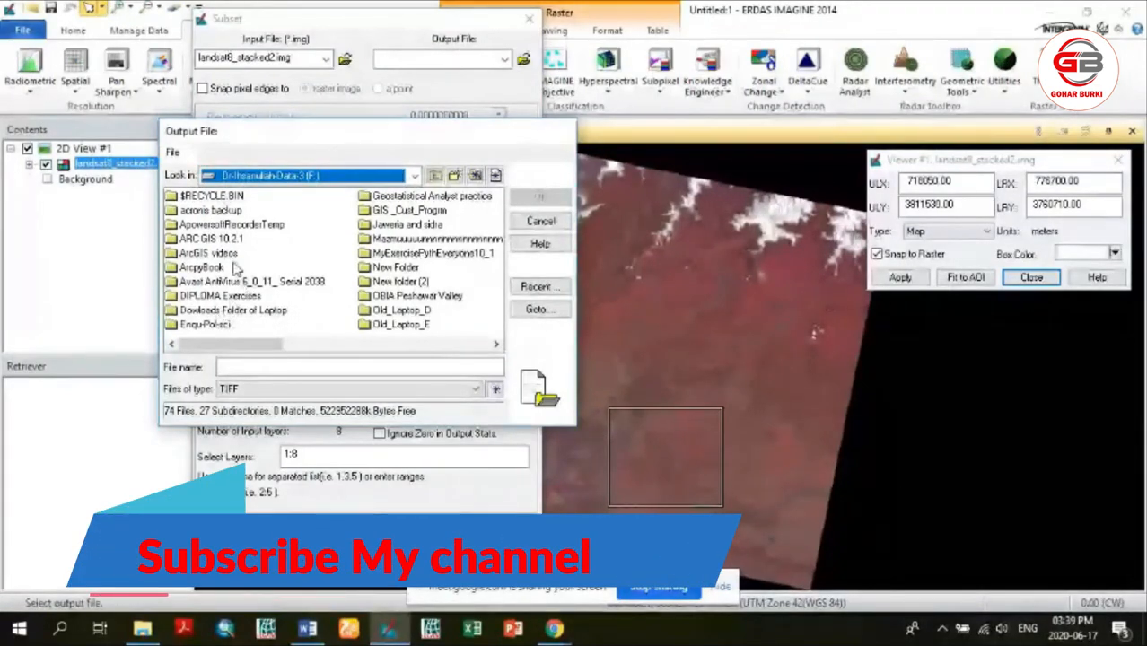
double_click(212, 296)
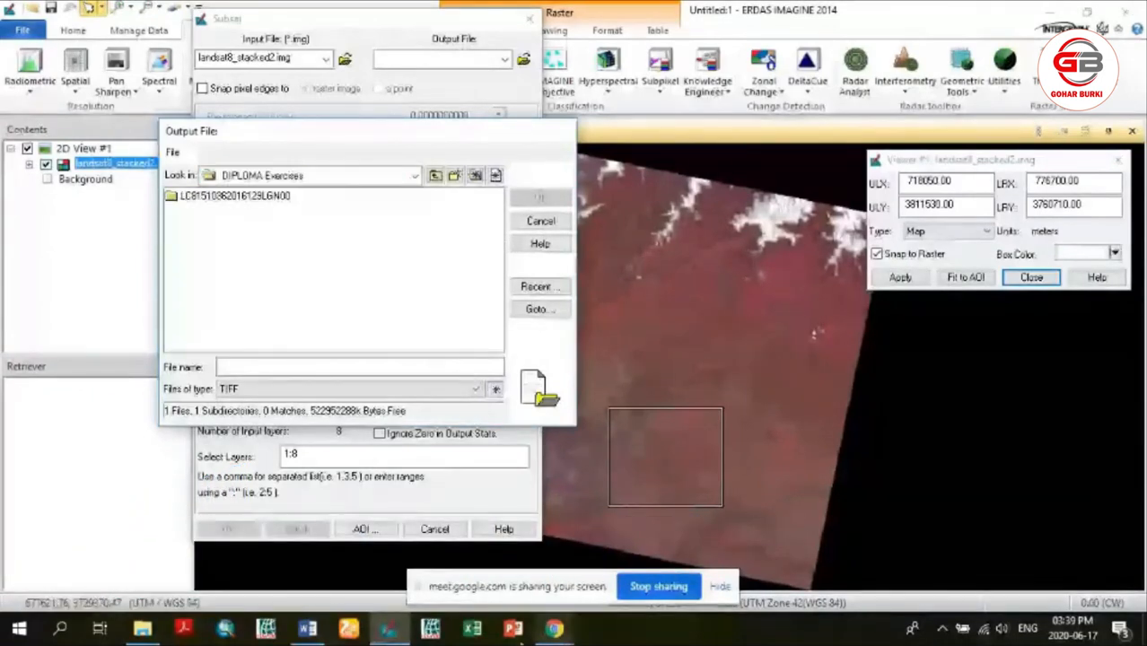
double_click(275, 200)
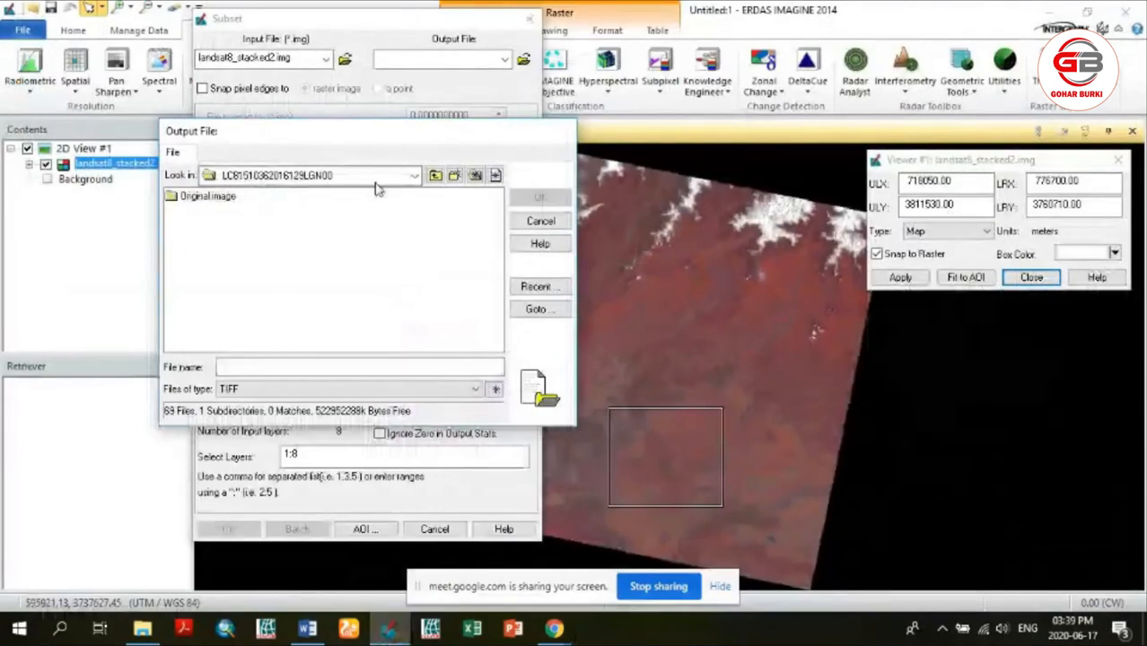
click(265, 388)
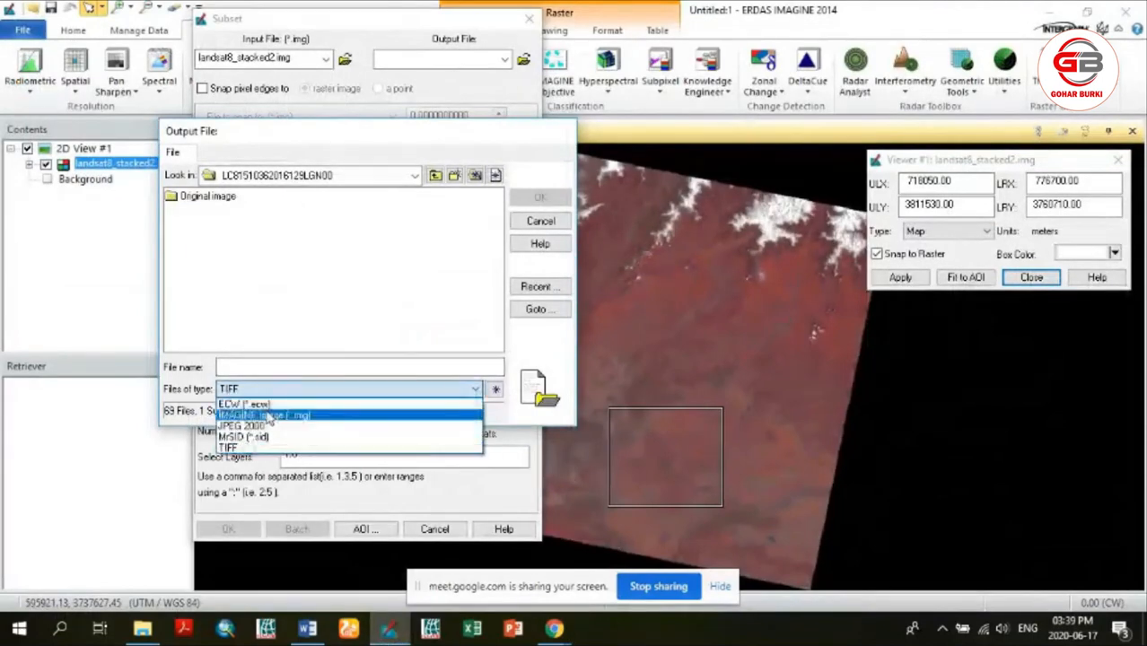
click(267, 415)
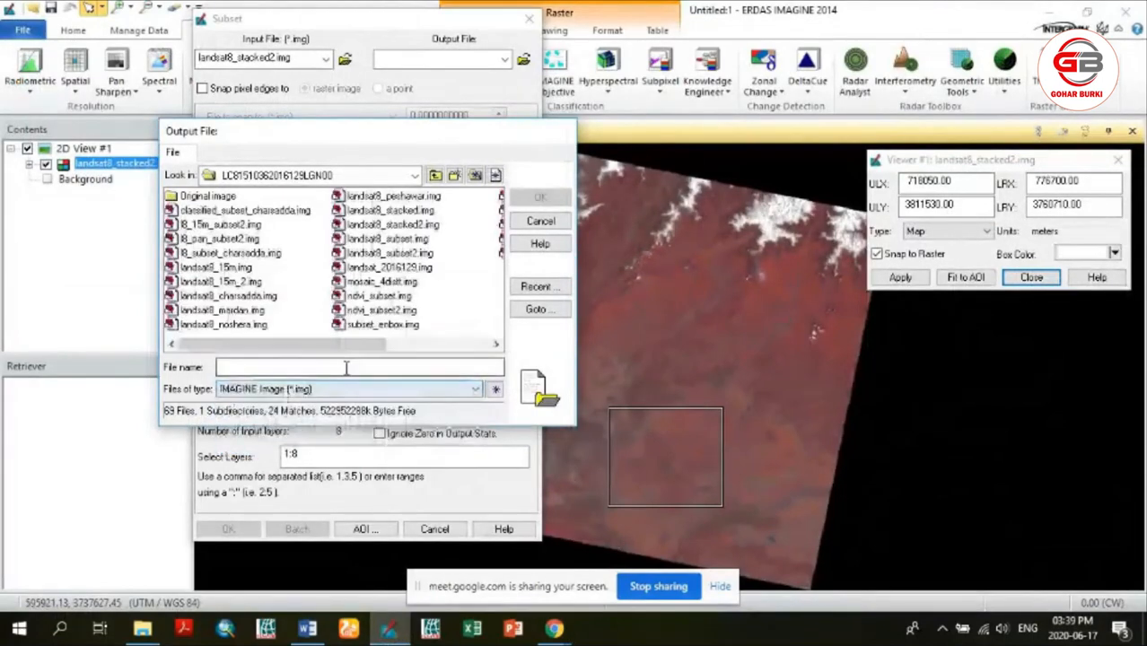
Name the output file subset_inBox.img, based on the existing subset_enbox.img name, and accept it
click(385, 325)
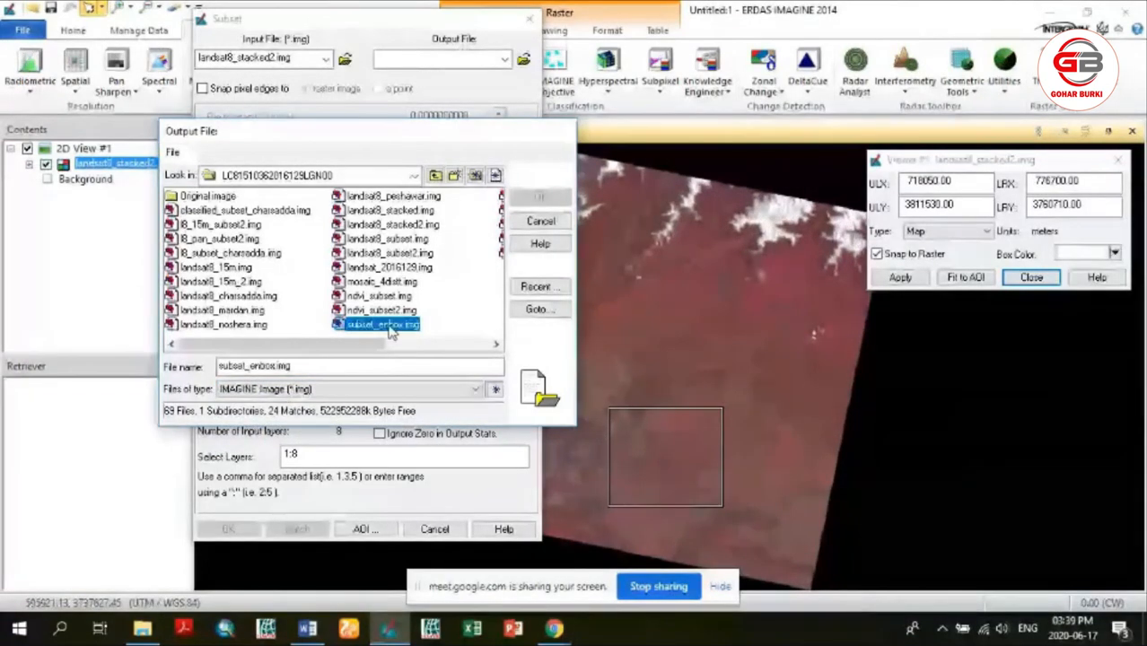
click(372, 365)
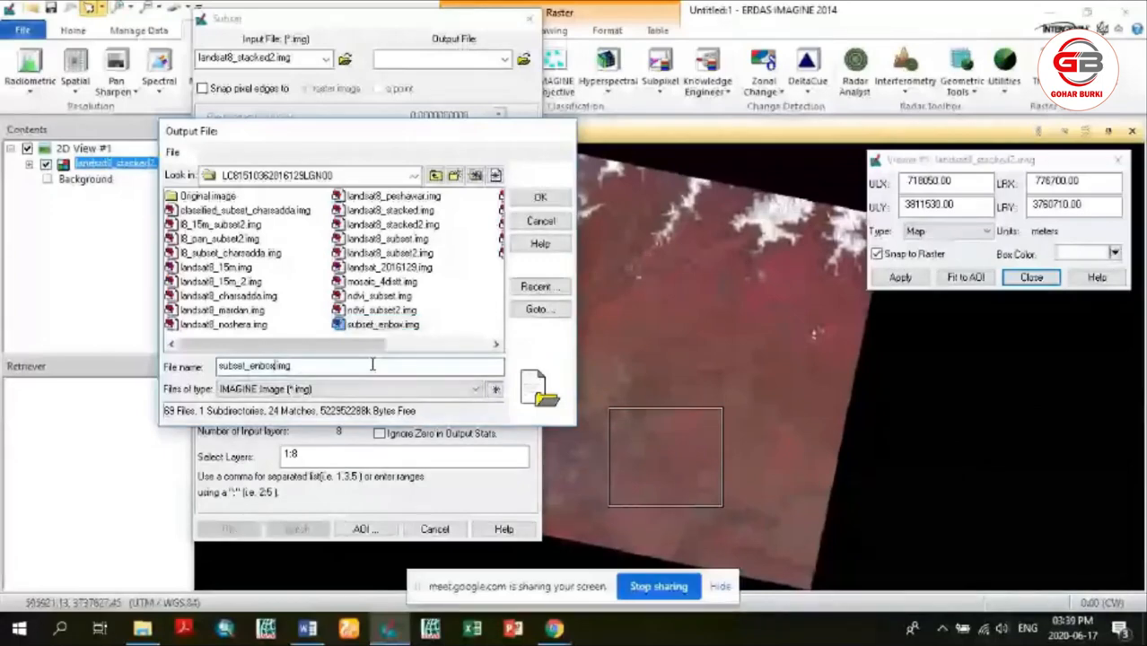
key(BackSpace)
key(BackSpace)
key(BackSpace)
key(BackSpace)
key(BackSpace)
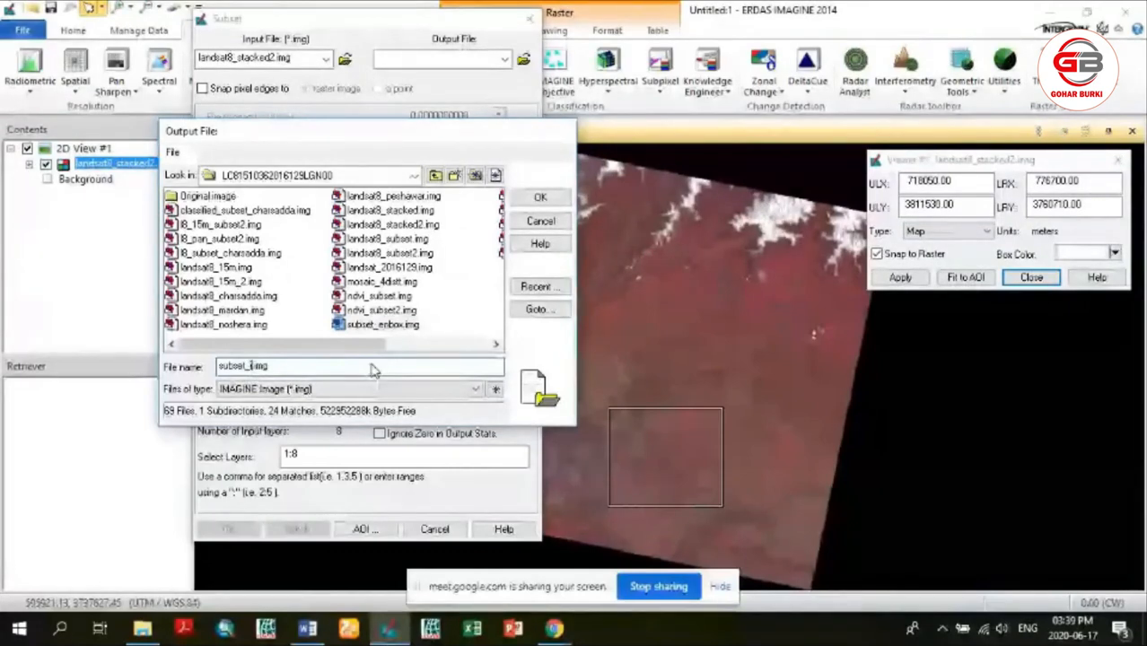
text(in)
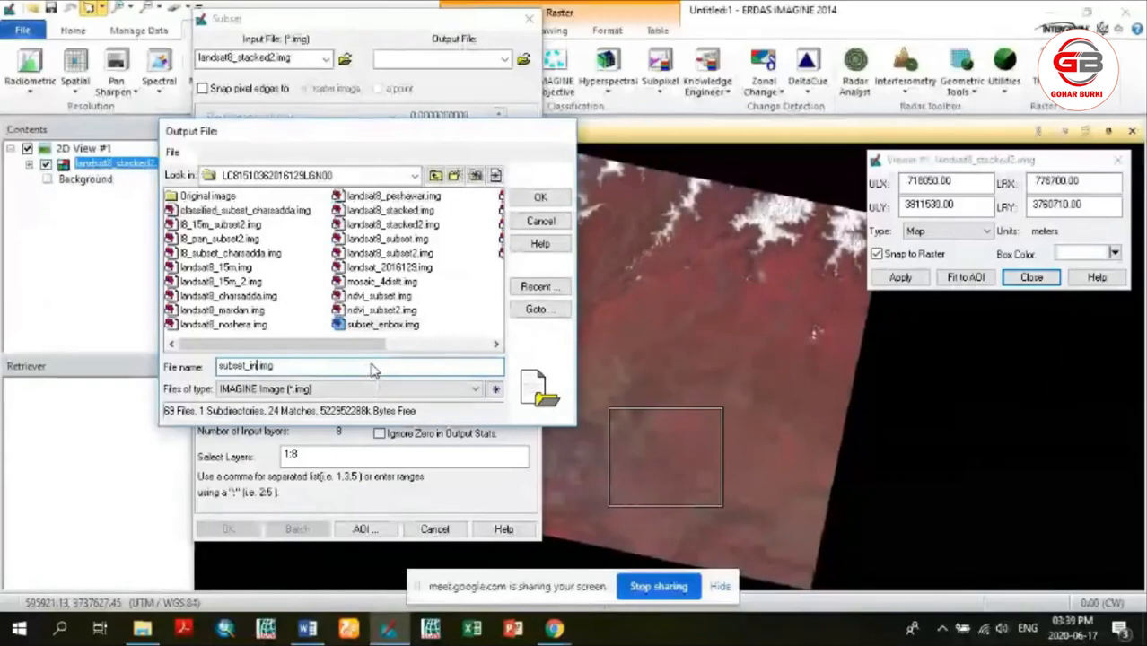
text(8)
text(ox)
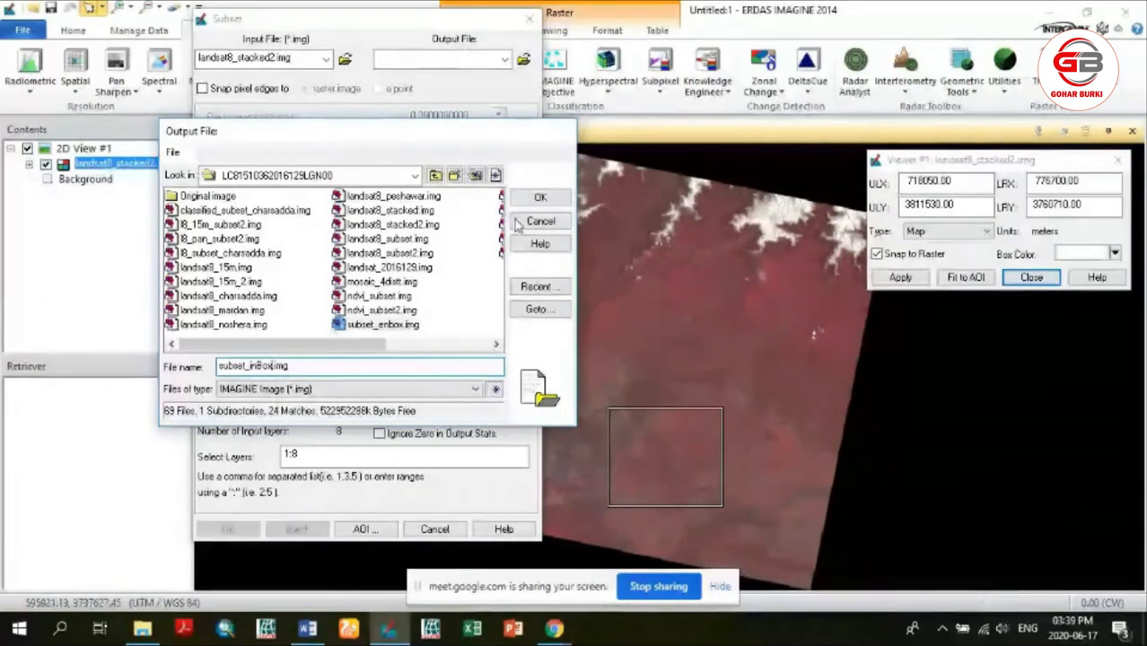
click(552, 200)
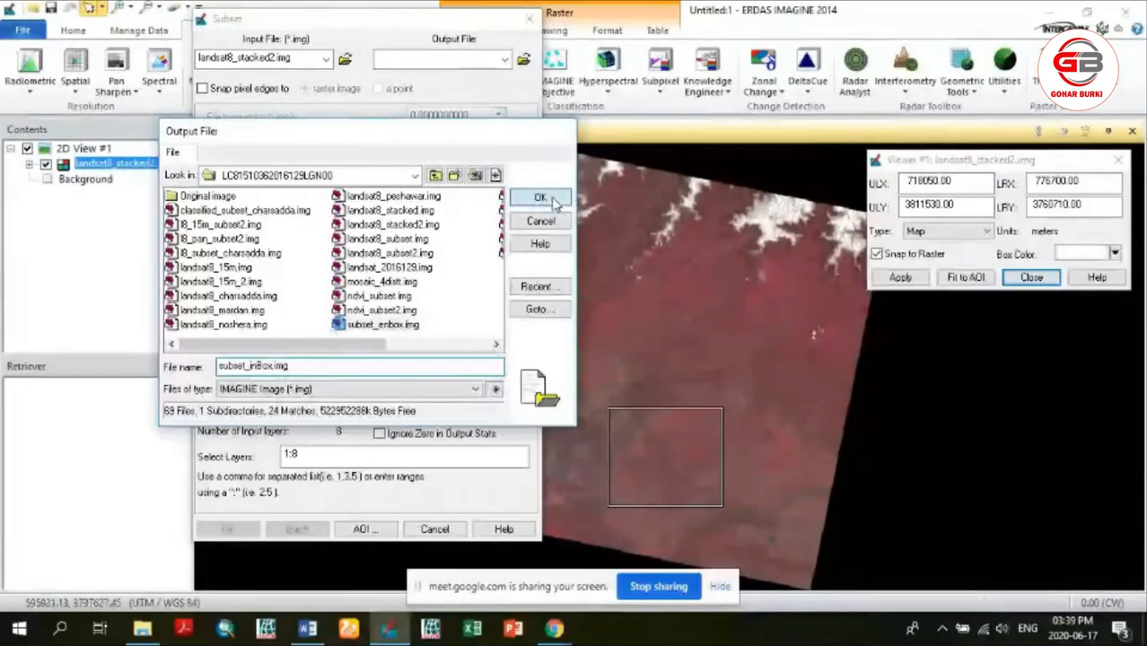
click(450, 61)
click(450, 61)
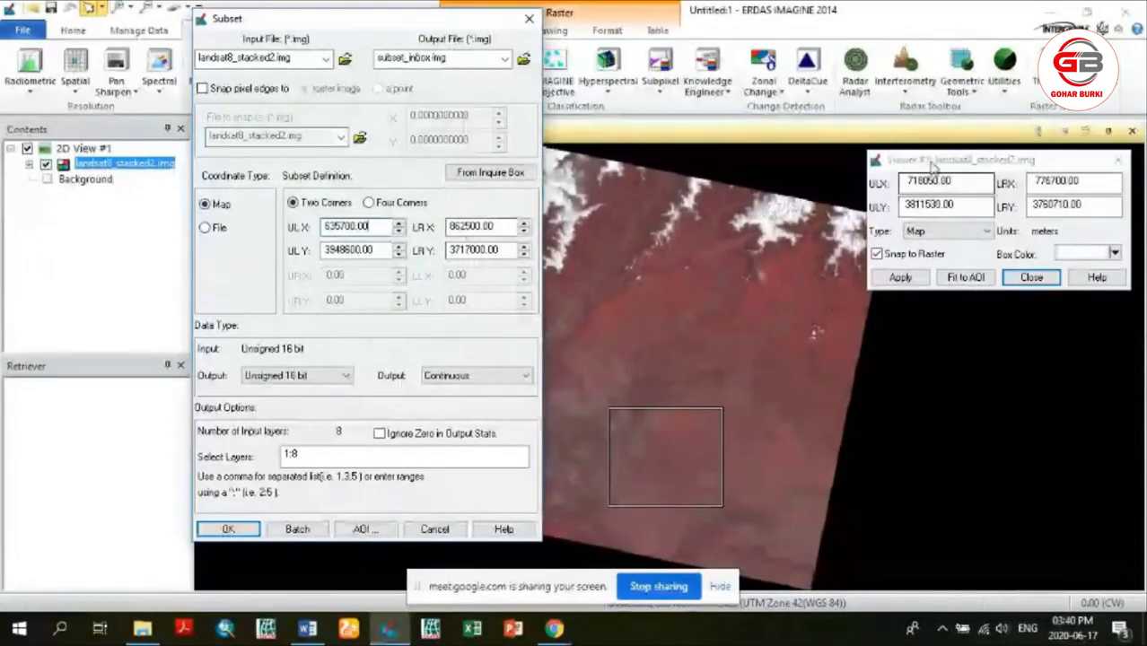
Move the inquire box coordinate dialog slightly and load its corners, ULX 718050, ULY 3811530, LRX 776700, LRY 3760710, into the subset definition
click(933, 167)
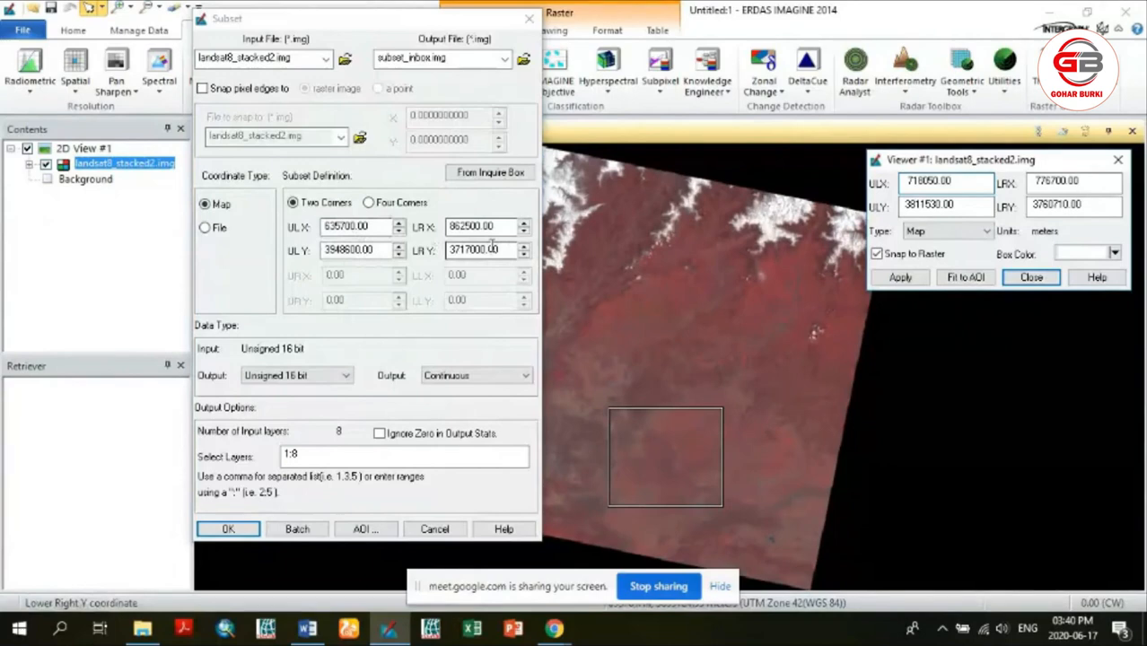
click(948, 184)
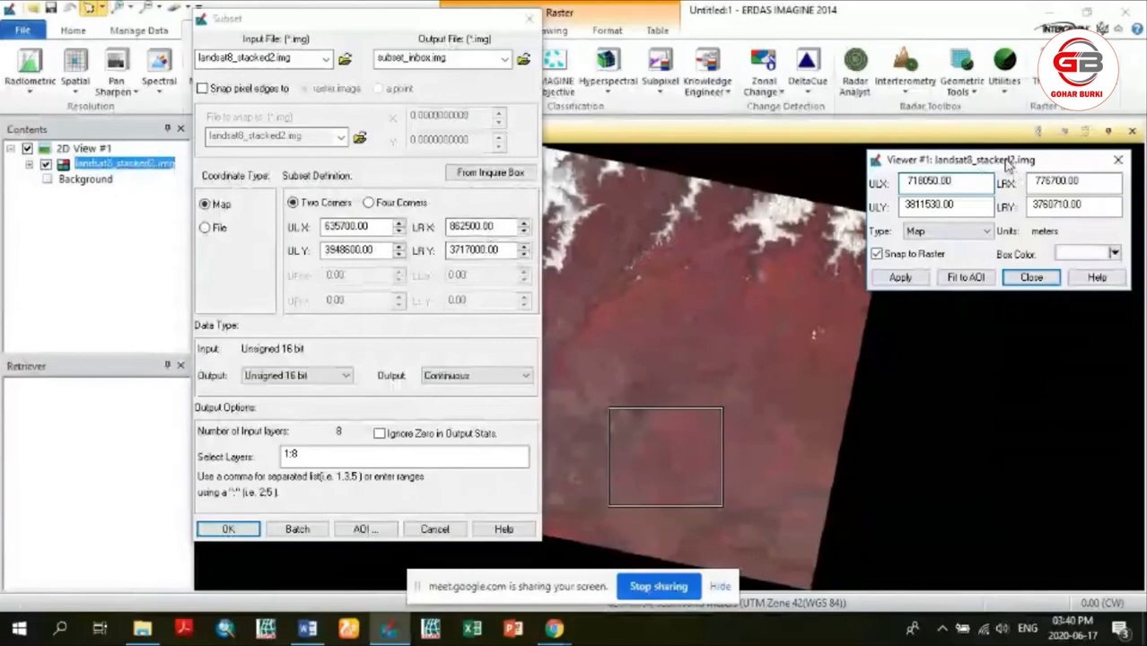
drag(1007, 163, 974, 174)
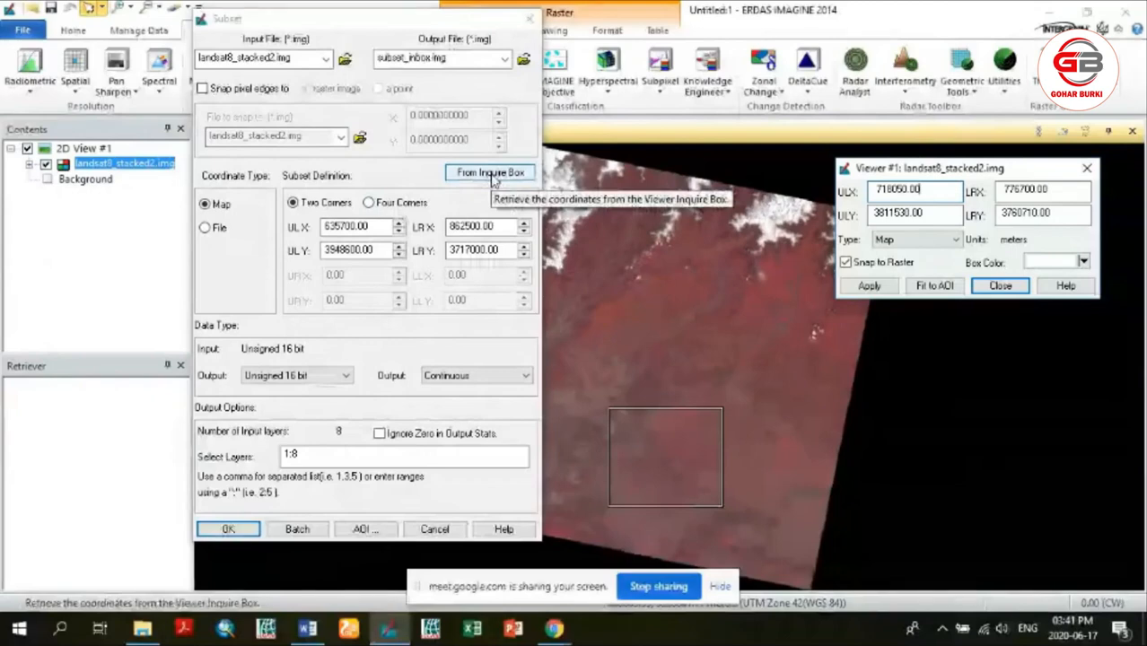
click(491, 174)
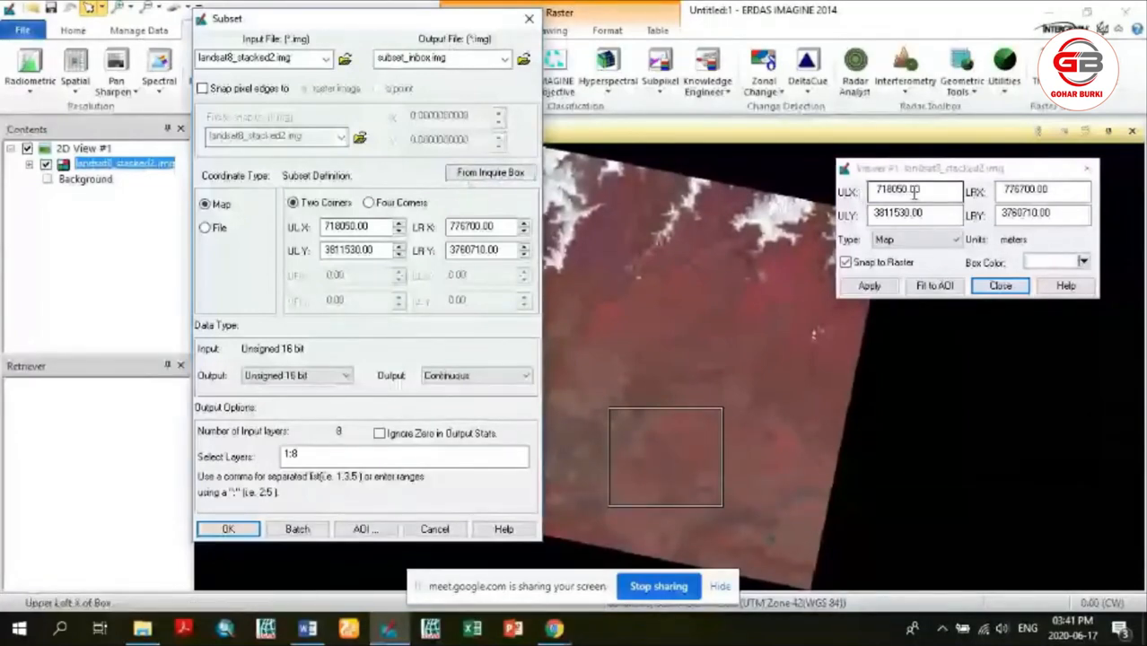
Reshape the inquire box to about ULX 725010, ULY 3801960, LRX 781470, LRY 3758970 and load these corners into the subset definition
drag(681, 448, 679, 431)
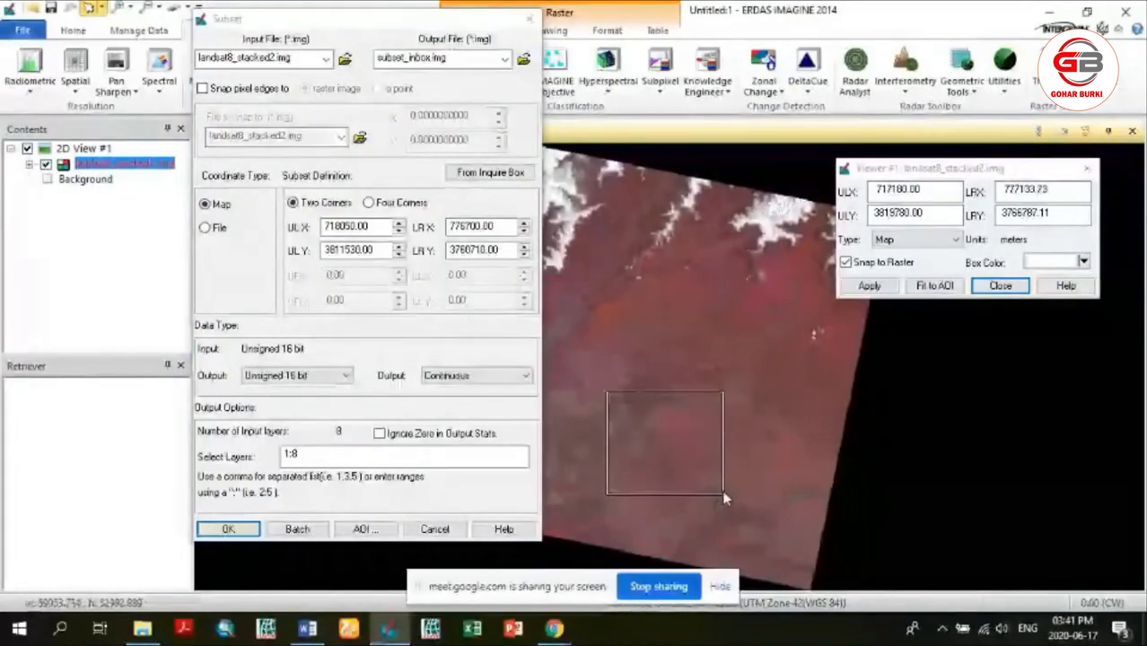
drag(721, 492, 732, 509)
drag(612, 396, 623, 426)
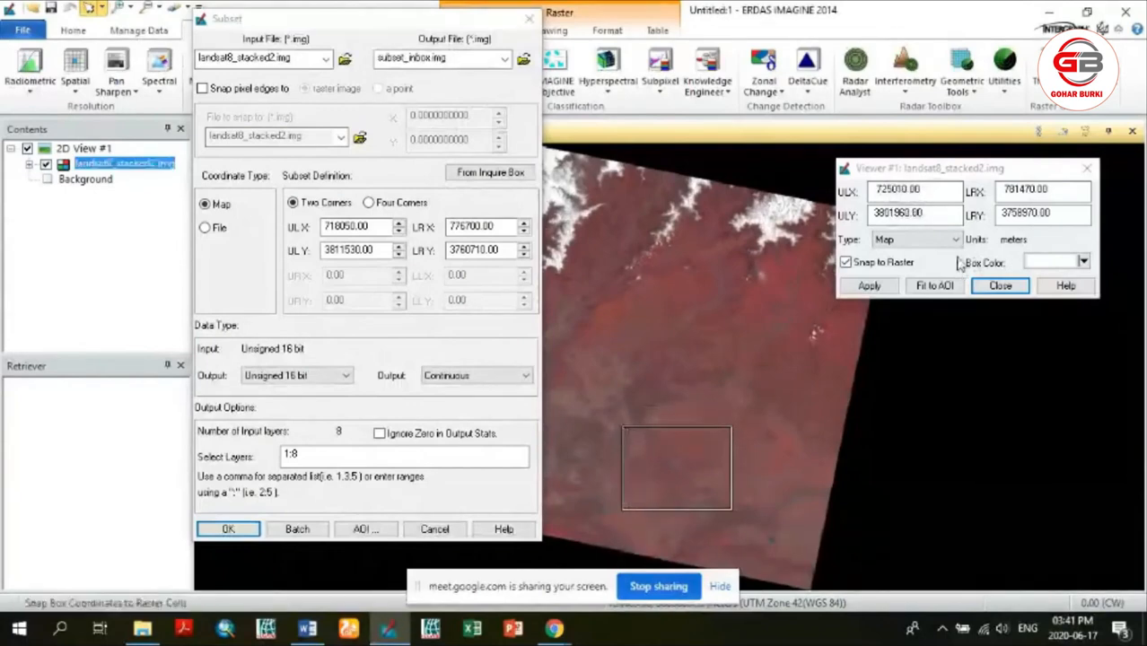
click(478, 177)
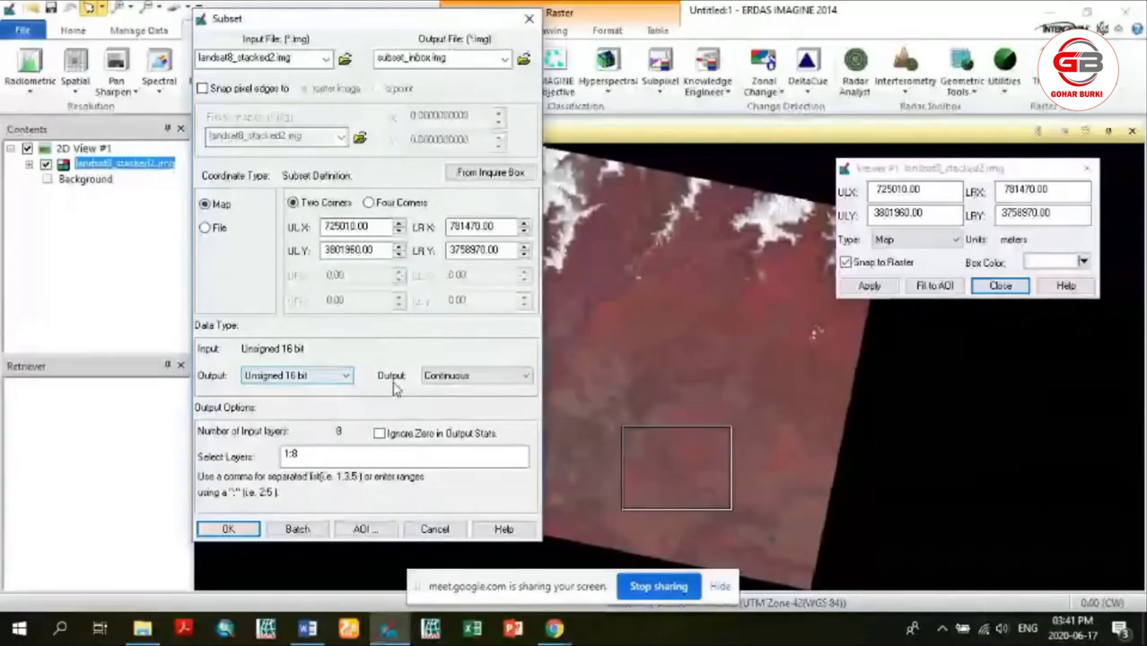
Ignore zero in the output statistics, keep layers 1:8 for the subset, and move the Subset dialog aside
click(380, 435)
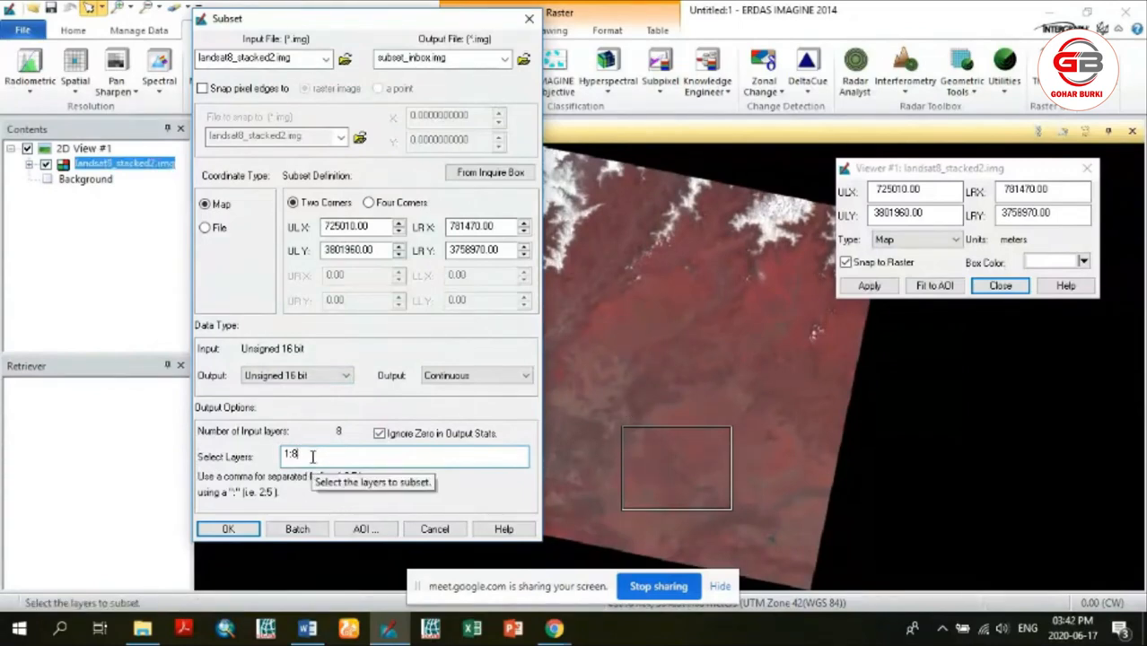
click(370, 457)
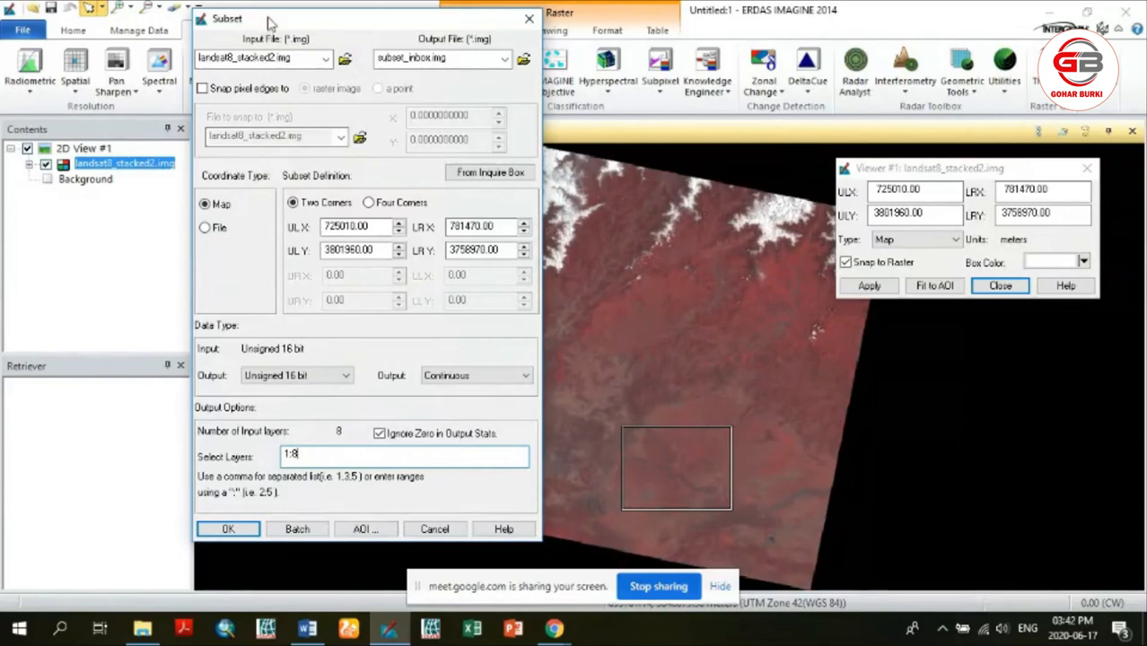
drag(266, 22, 409, 13)
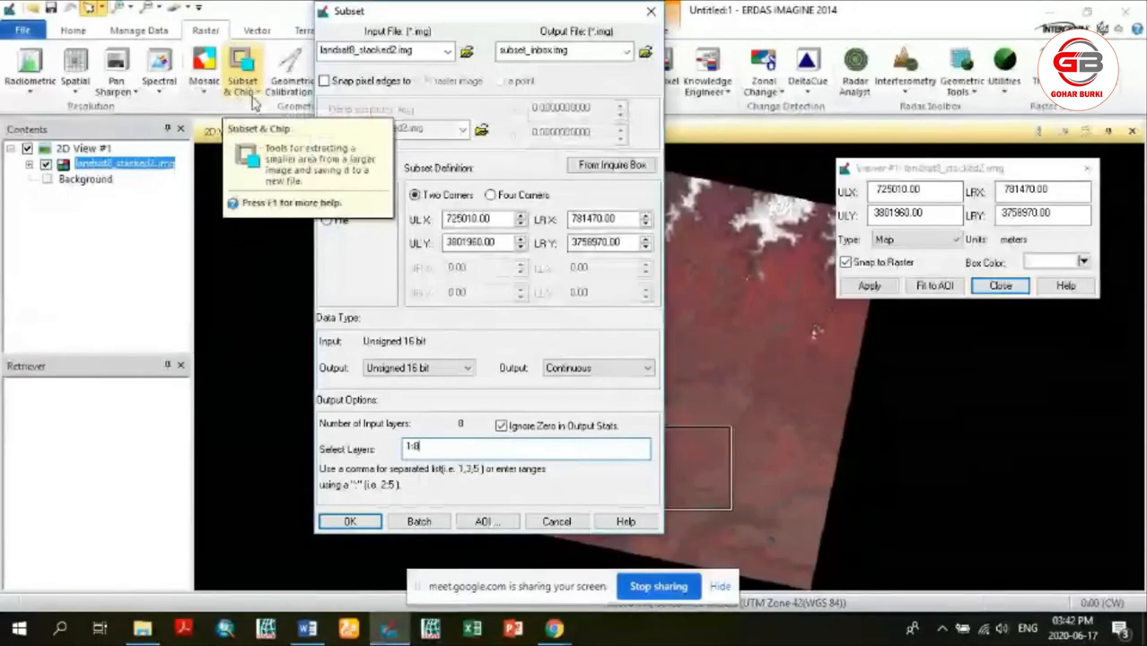
drag(401, 16, 457, 30)
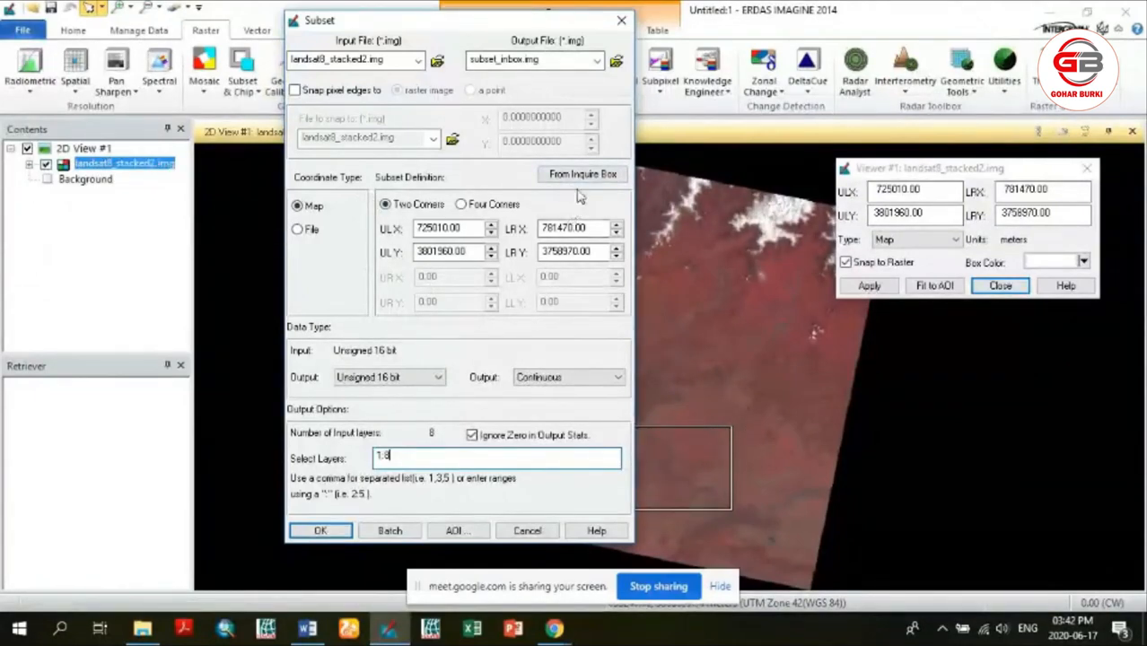
Return to the Subset dialog after a brief look at the Chrome windows and retrieve the inquire box coordinates again
click(554, 628)
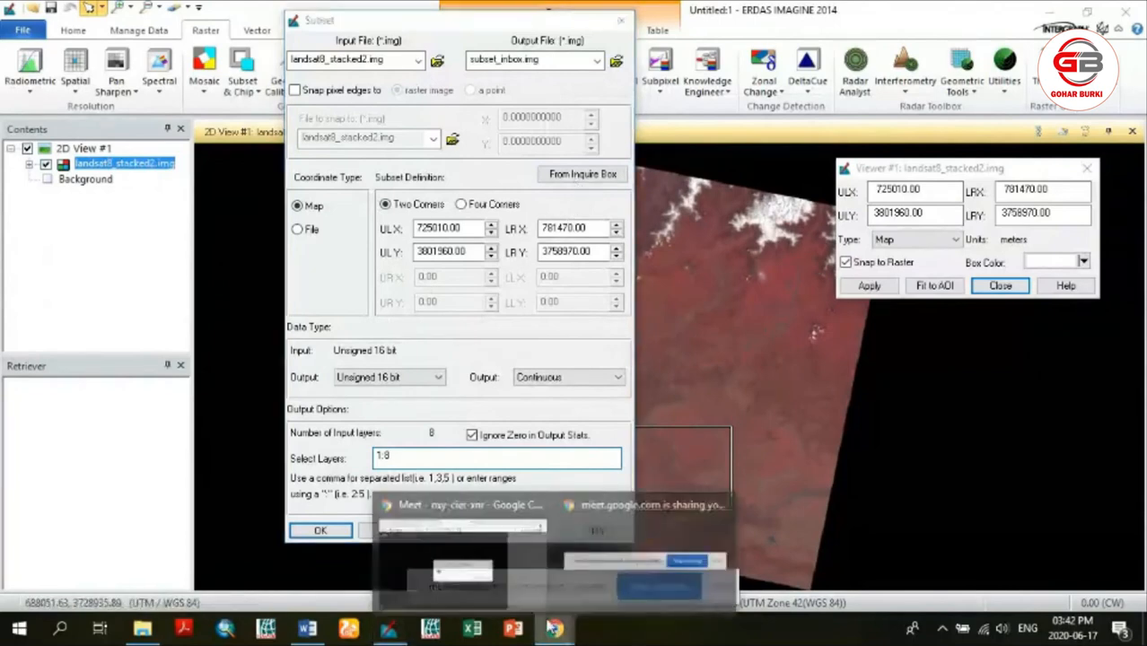
click(389, 629)
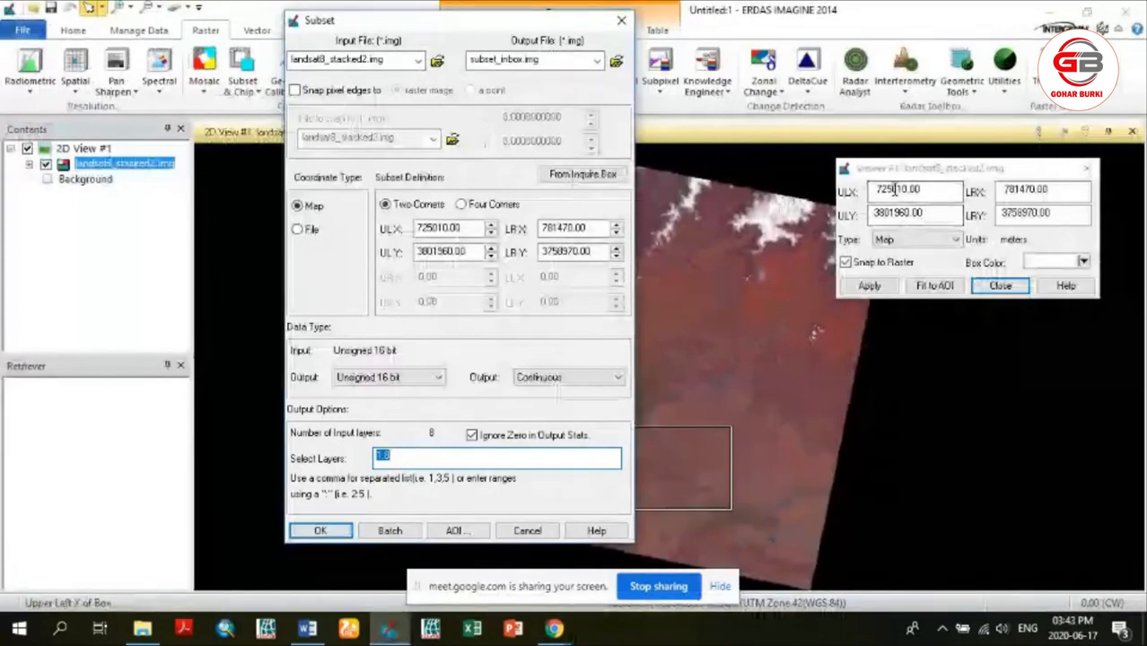
click(934, 192)
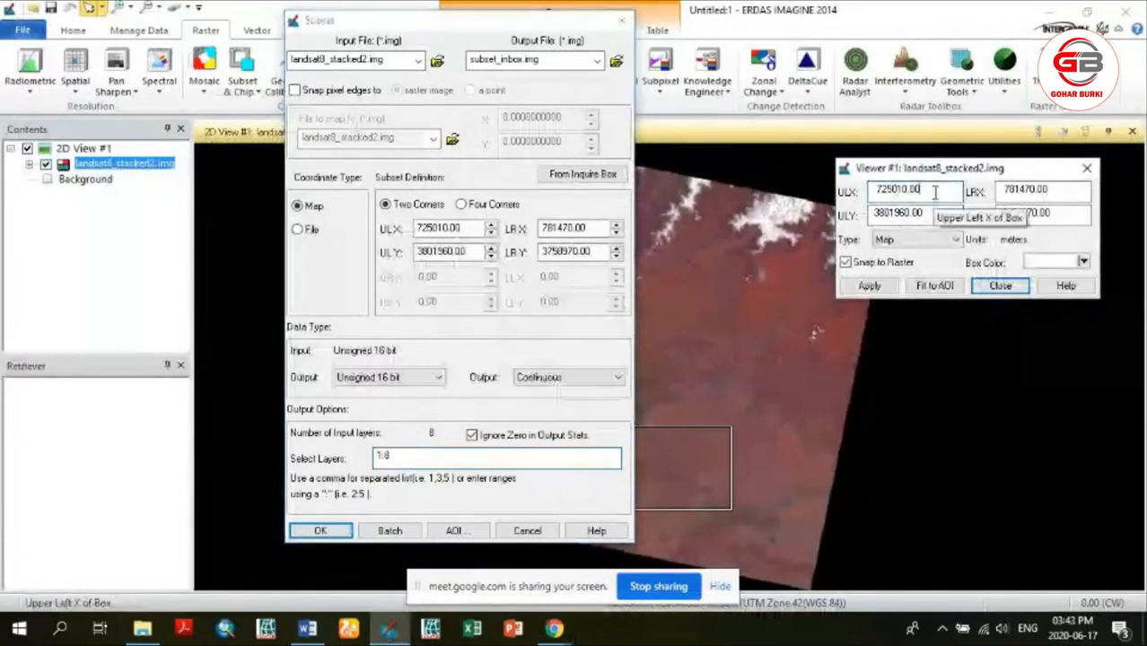
click(580, 178)
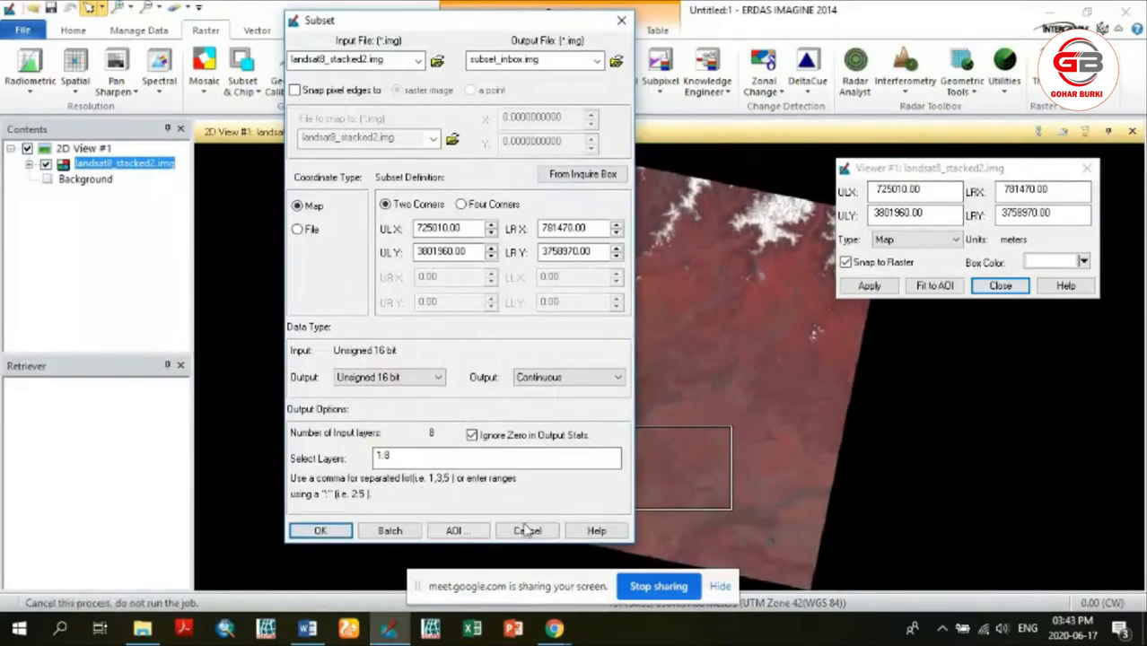
Run the subset with the inquire box corners, check its progress in the Process List, and close the list
click(330, 531)
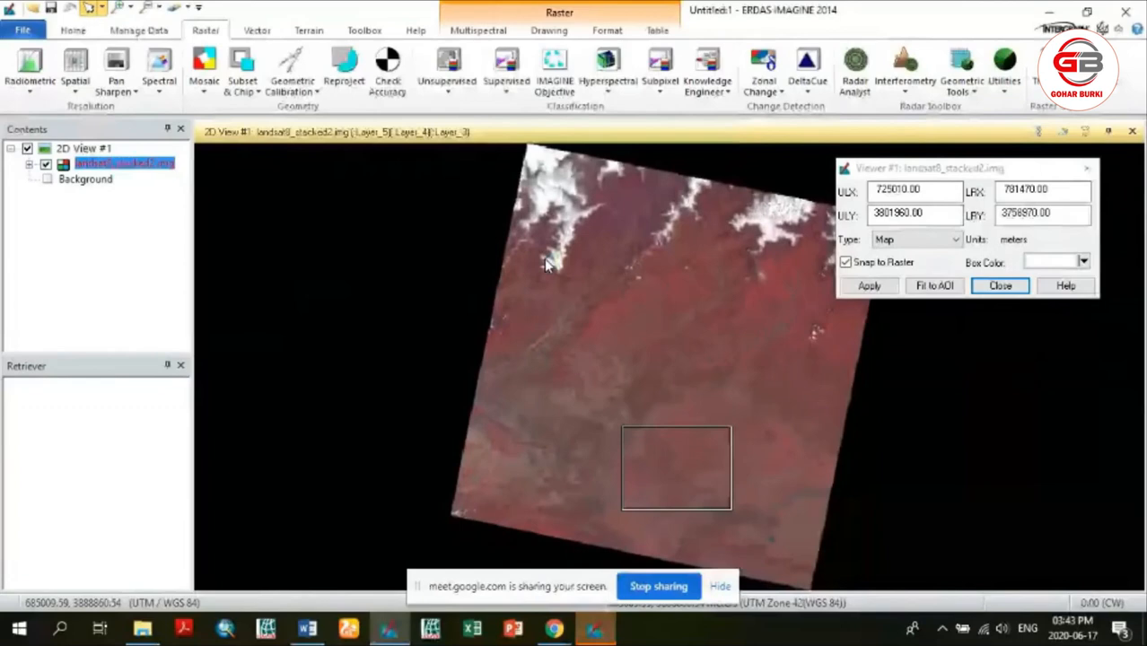
click(598, 632)
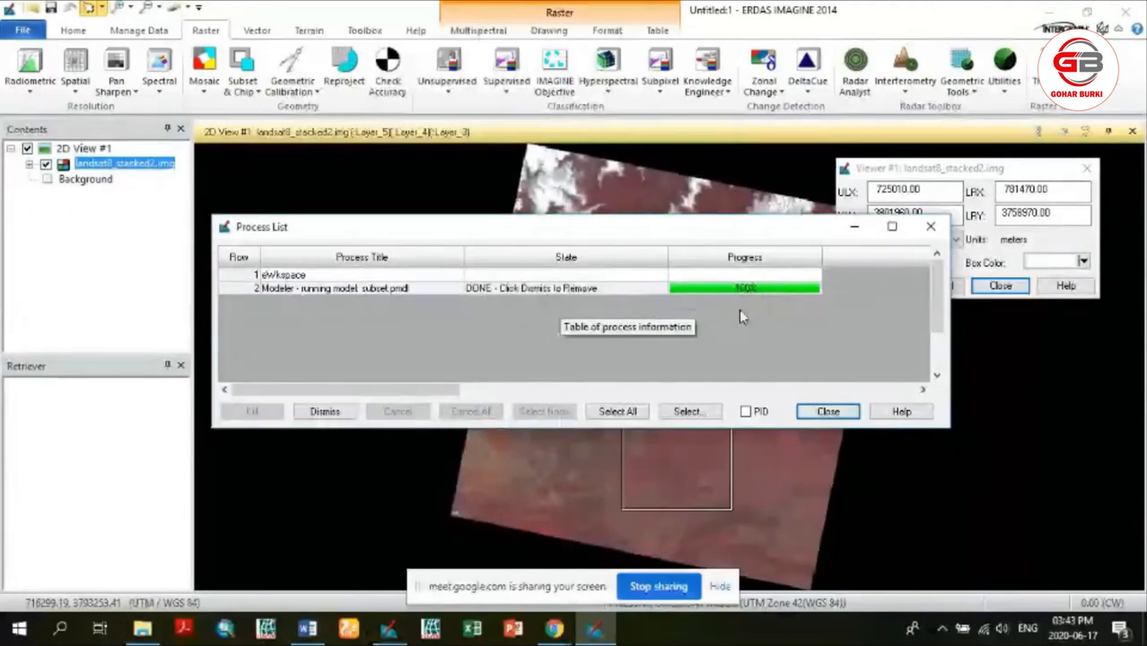
click(827, 411)
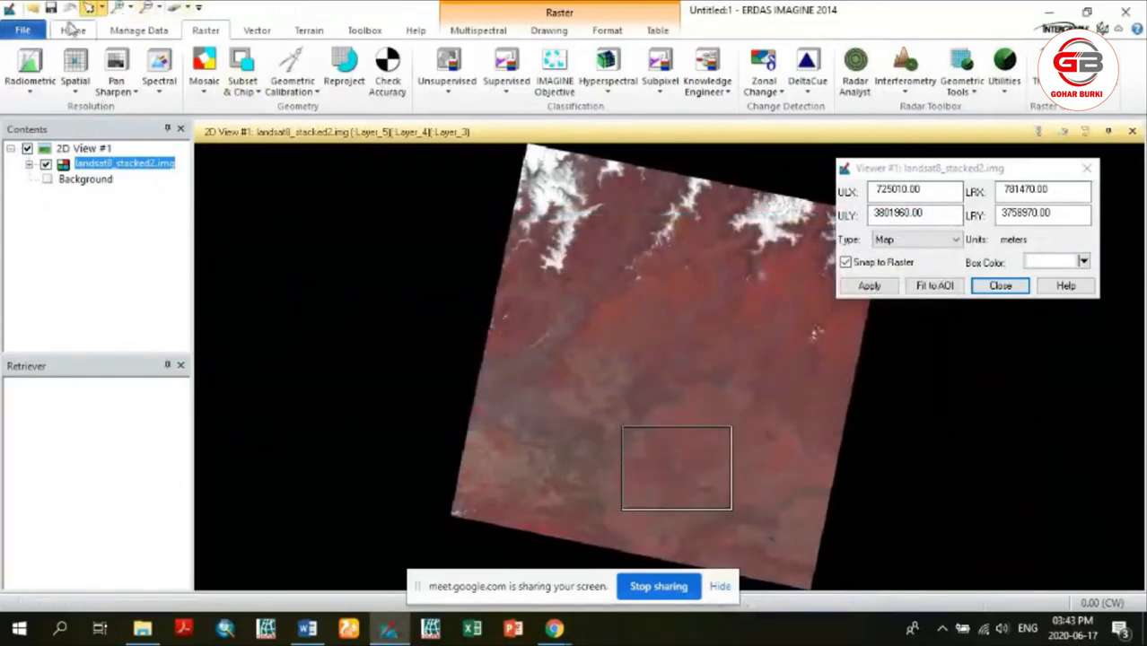
Load subset_inbox.img from the recent files over the stacked image in the 2D view and dismiss the inquire box
click(32, 7)
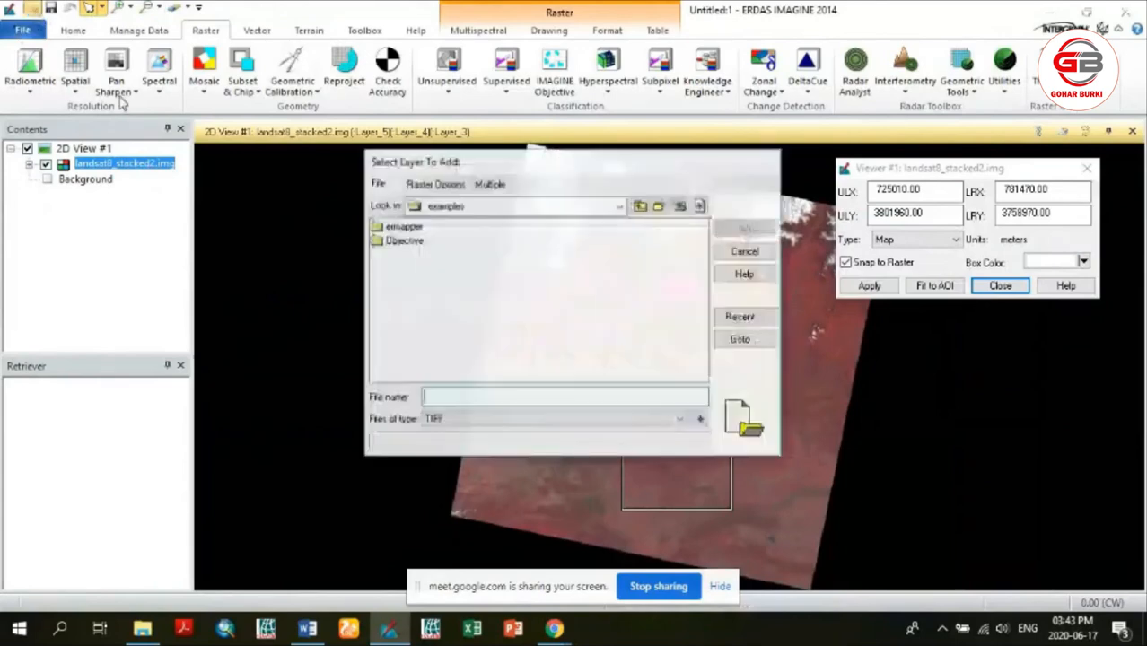
click(752, 322)
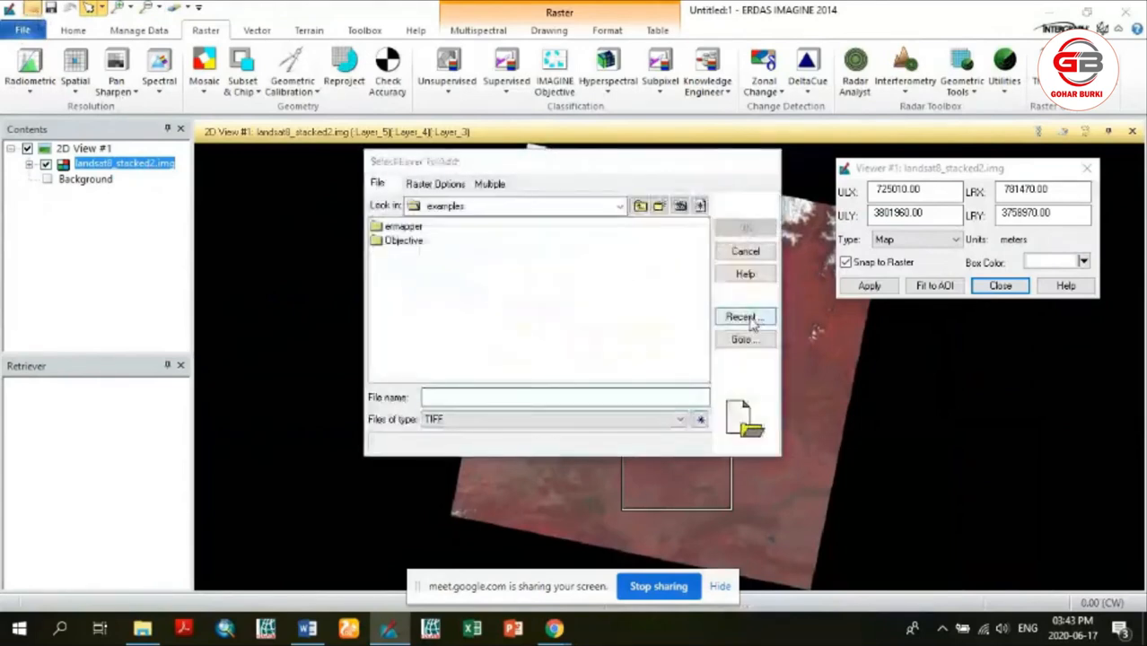
click(689, 361)
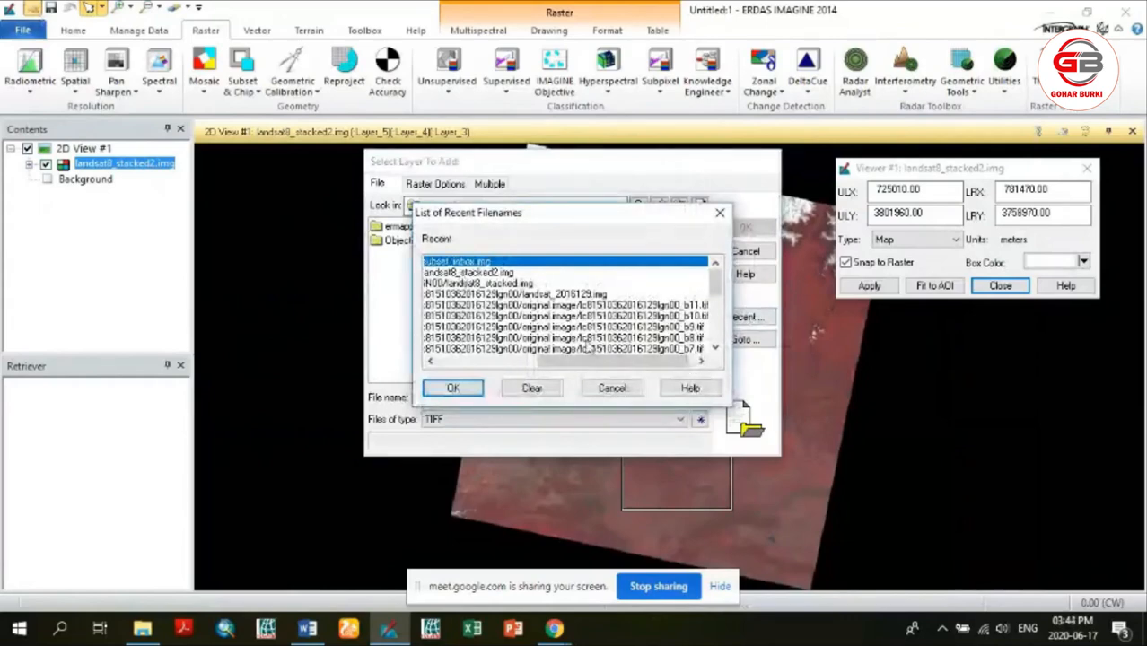
drag(588, 361, 552, 363)
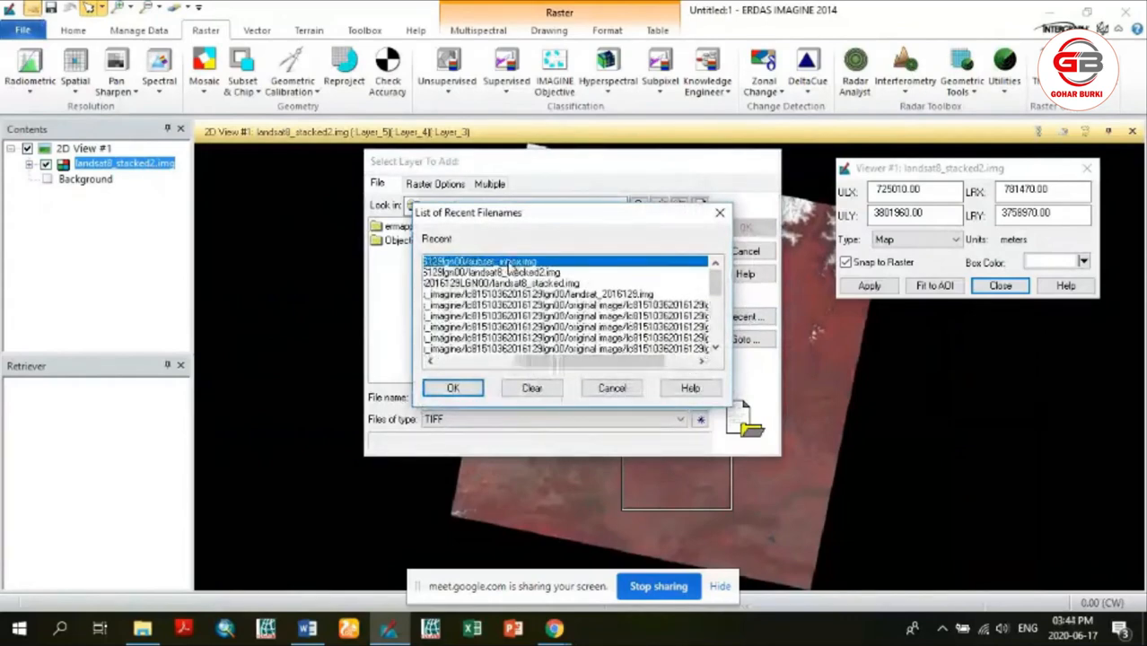
click(453, 389)
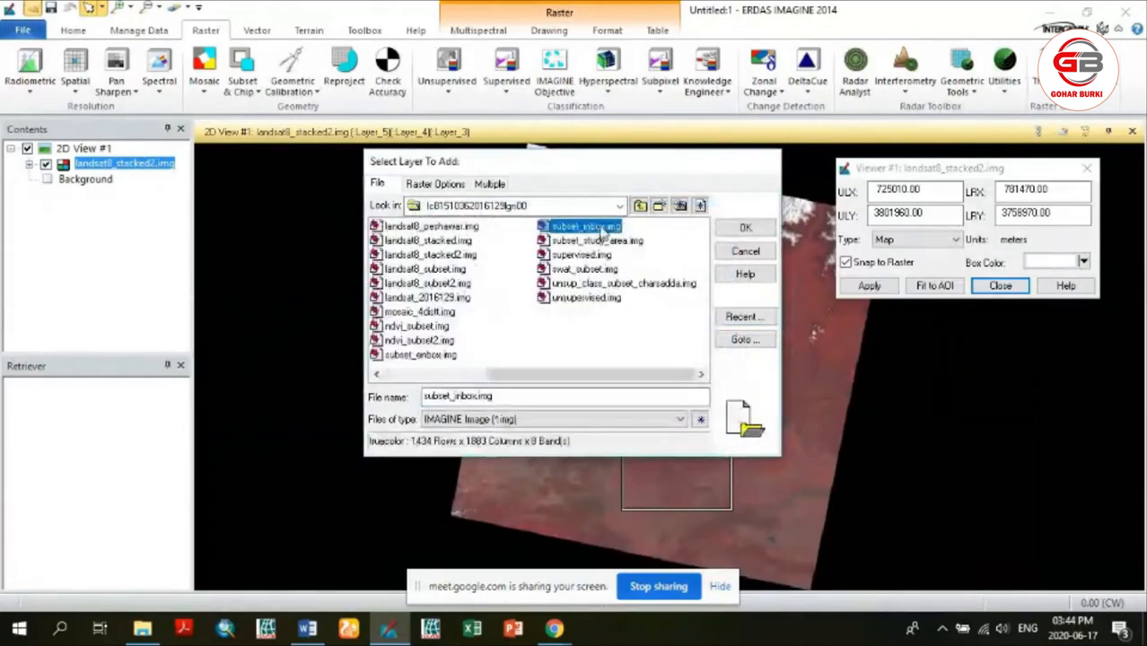
double_click(603, 231)
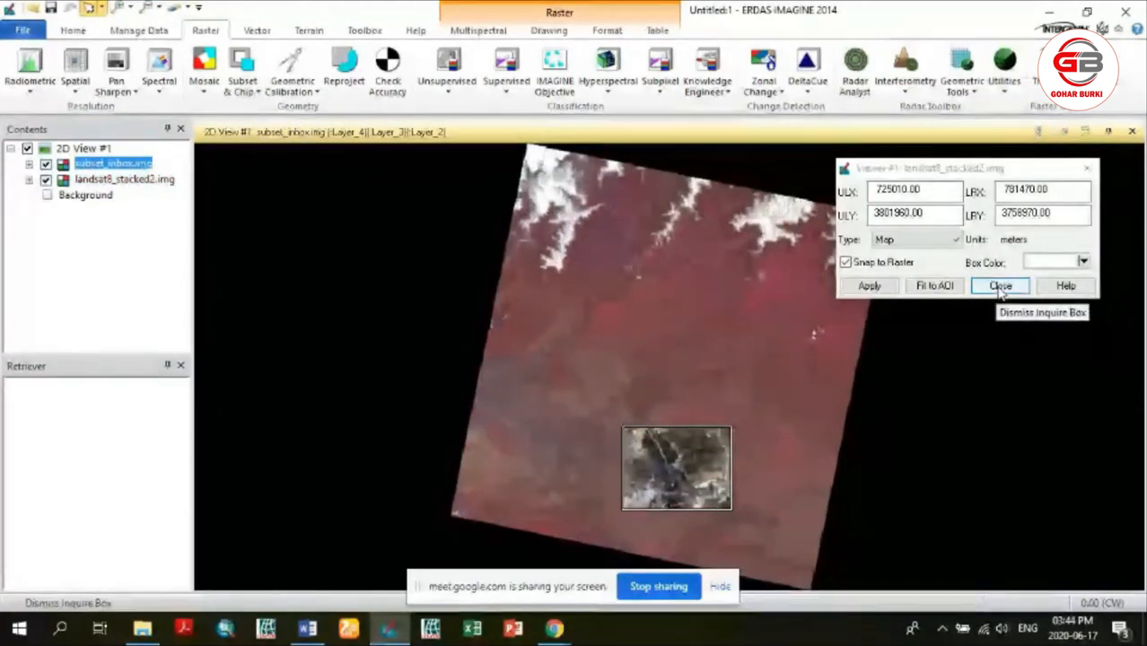
click(1001, 287)
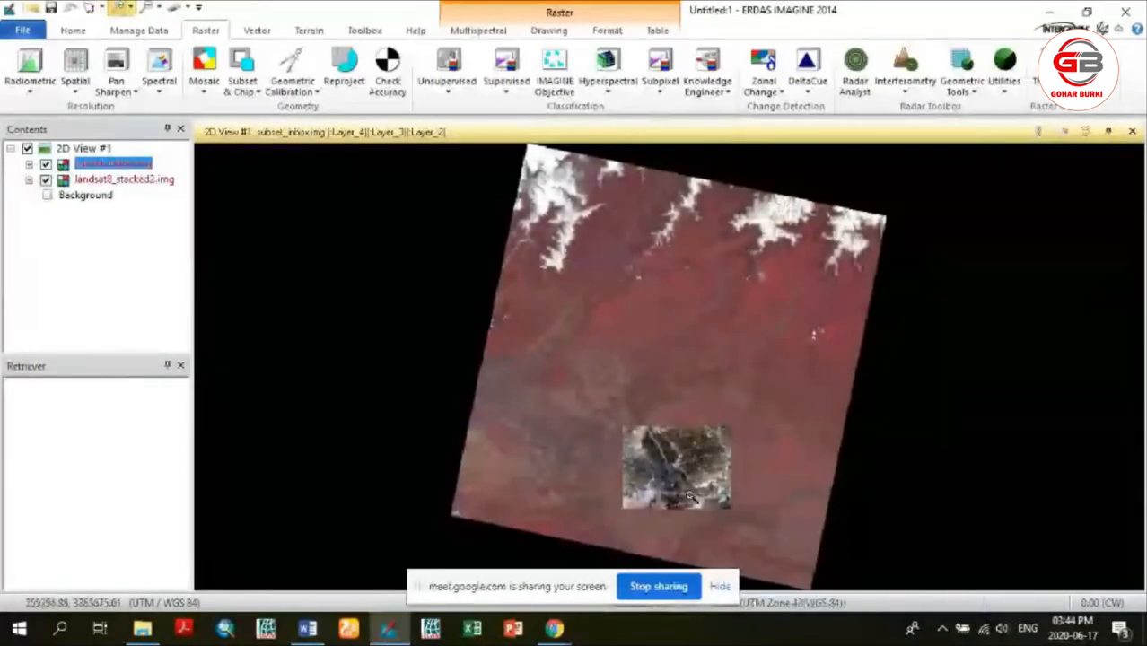
Display subset_inbox.img with the false-colour combination Layer_5 as red, Layer_4 as green and Layer_3 as blue
drag(619, 419, 723, 503)
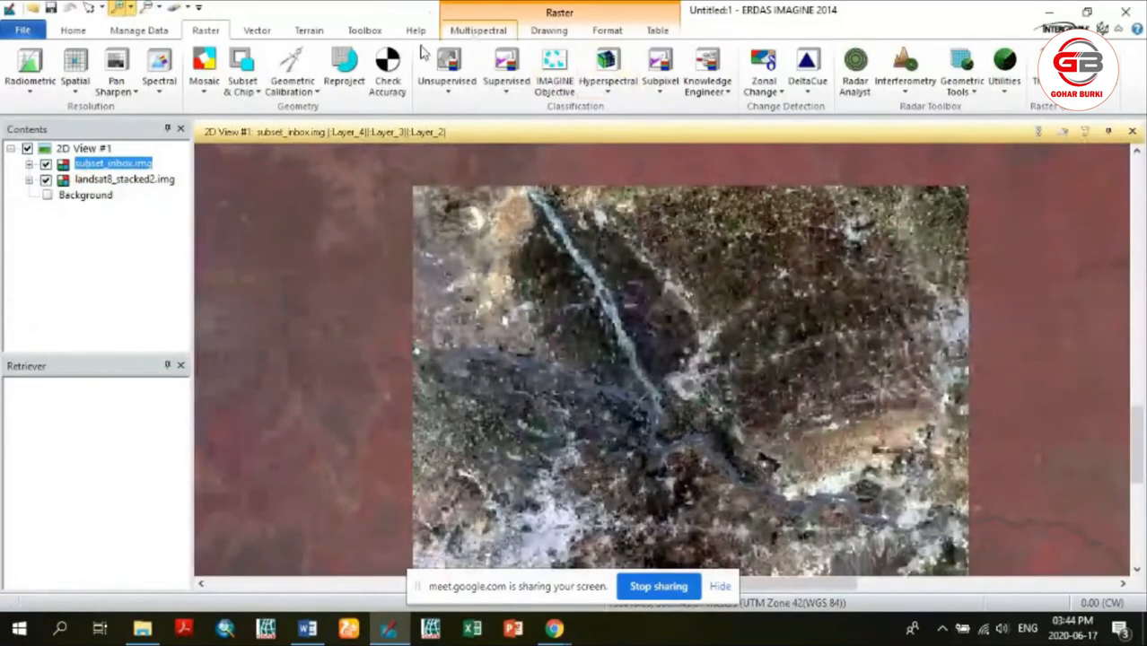
click(479, 39)
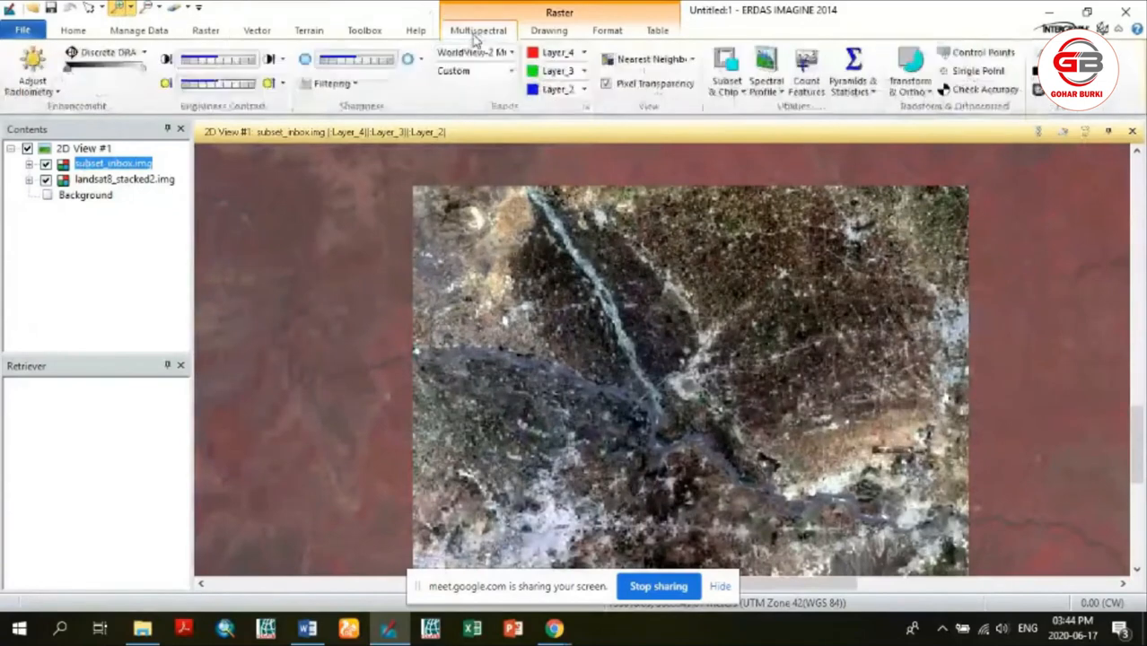
click(583, 52)
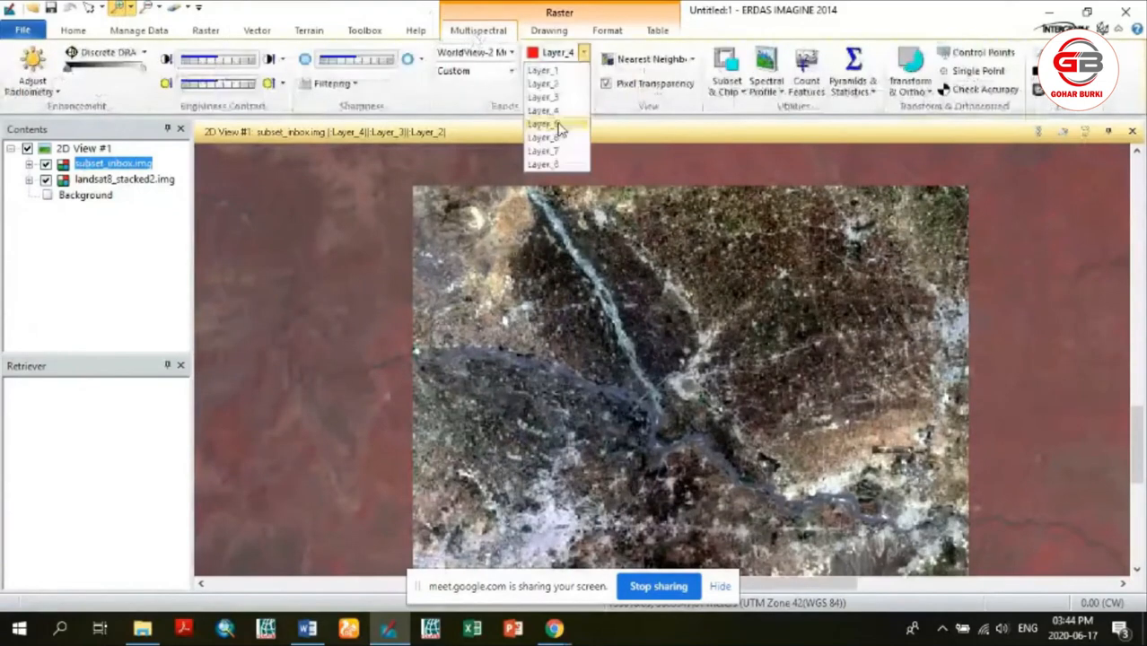
click(559, 125)
click(584, 71)
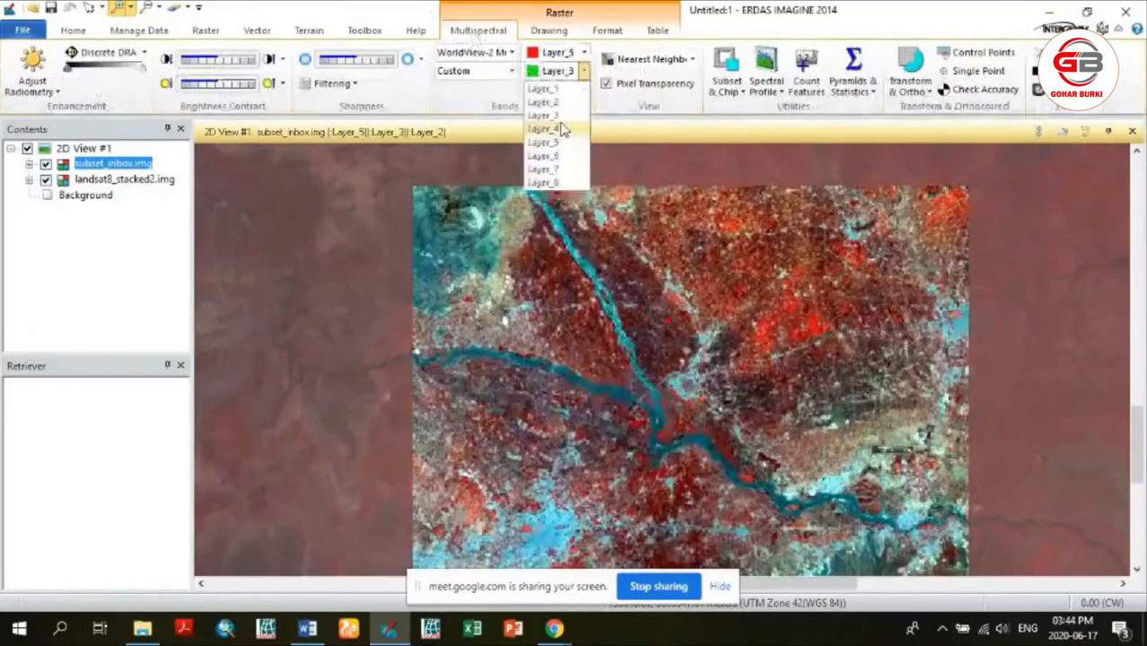
click(560, 129)
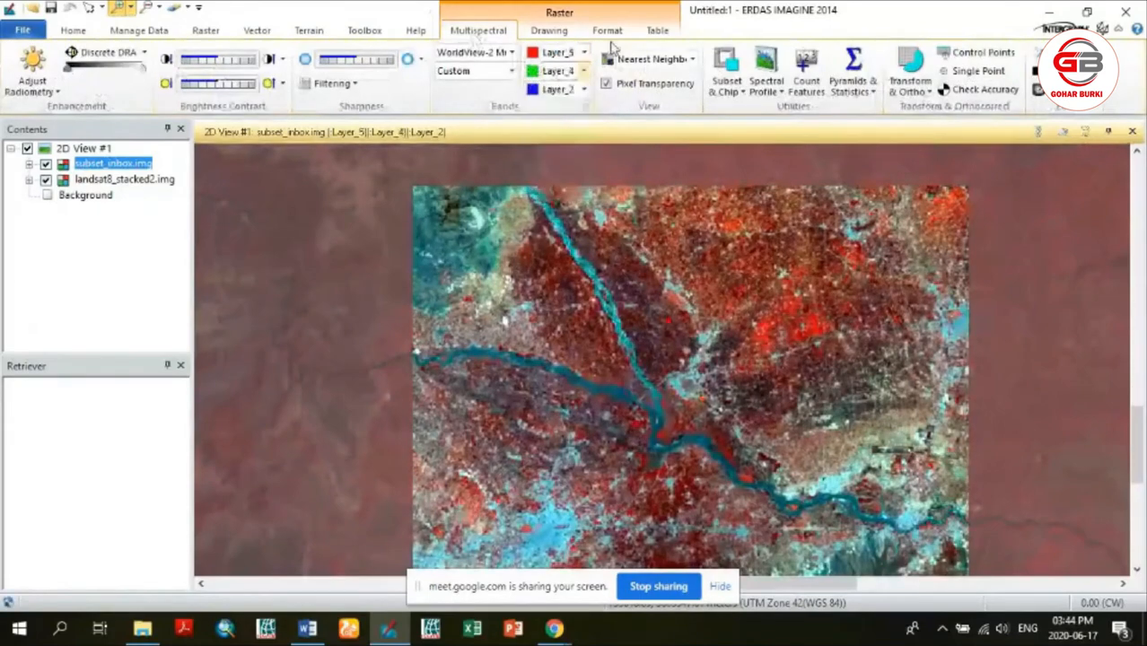
click(584, 90)
click(561, 133)
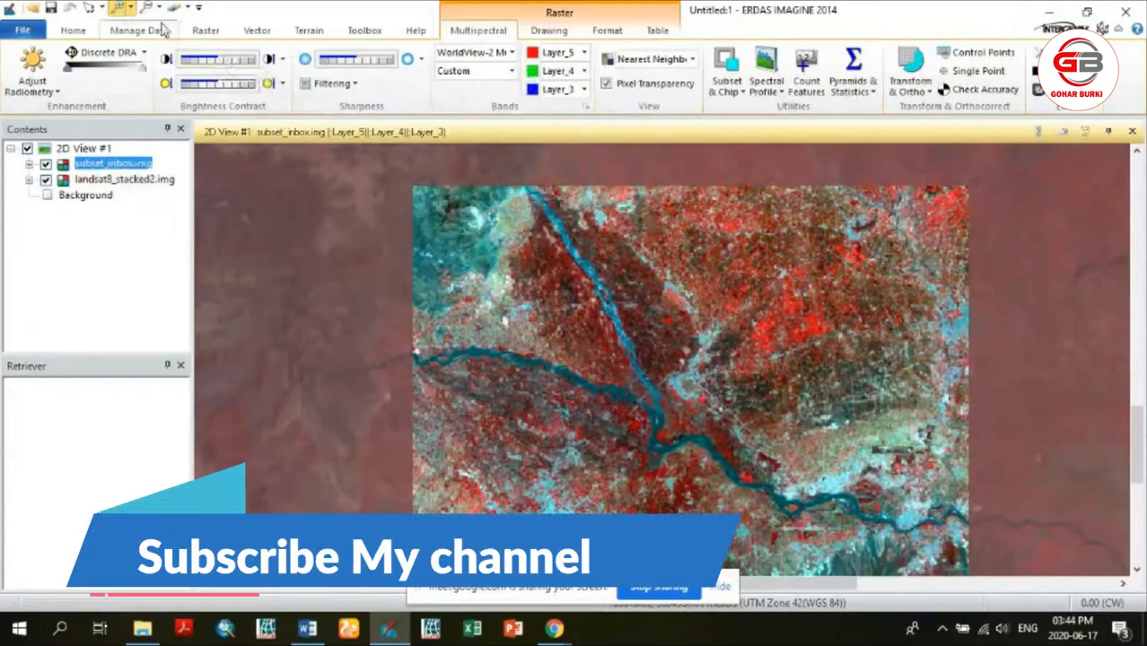
Inspect the subset's extent and hide the landsat8_stacked2.img layer, keeping the Pan tool active
click(73, 29)
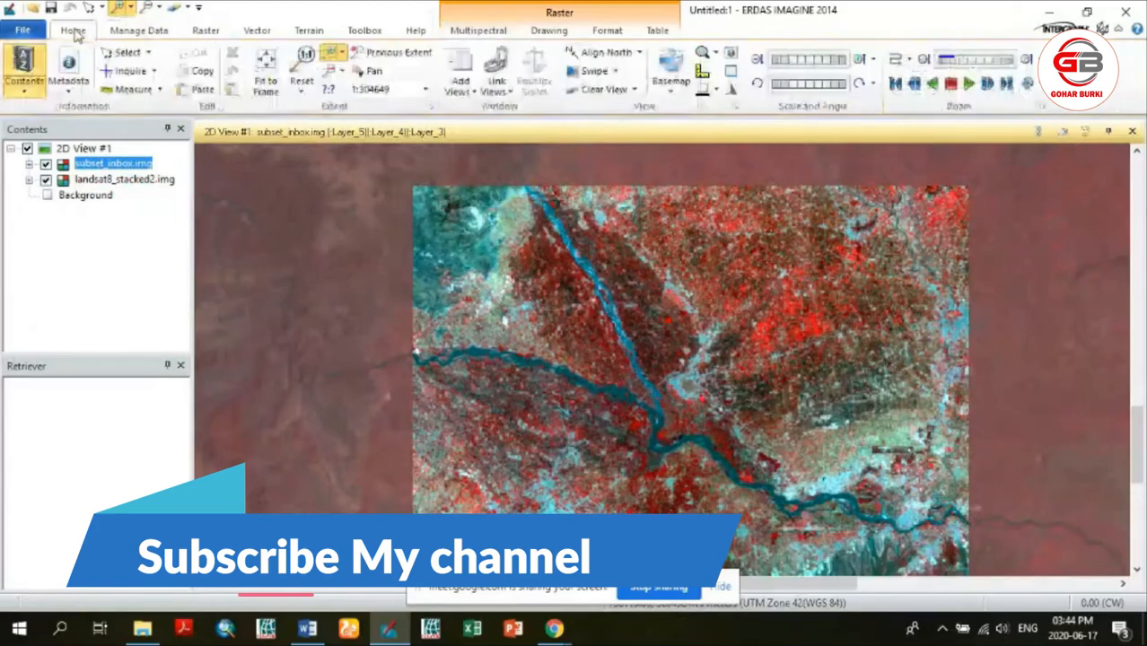
click(368, 71)
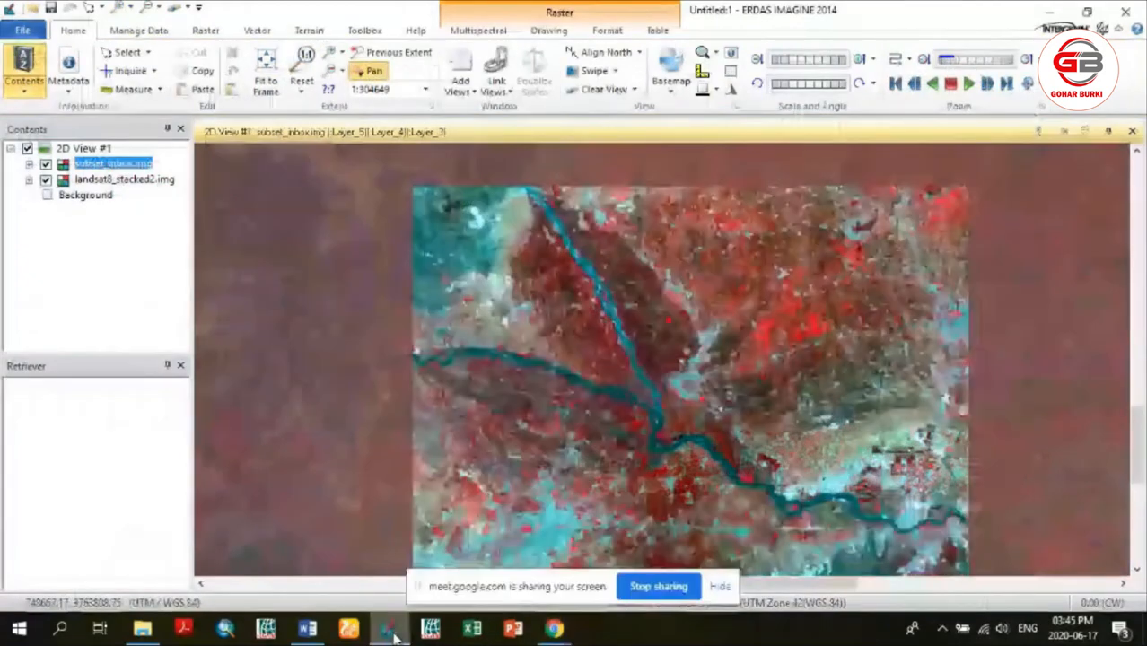
drag(872, 469, 760, 371)
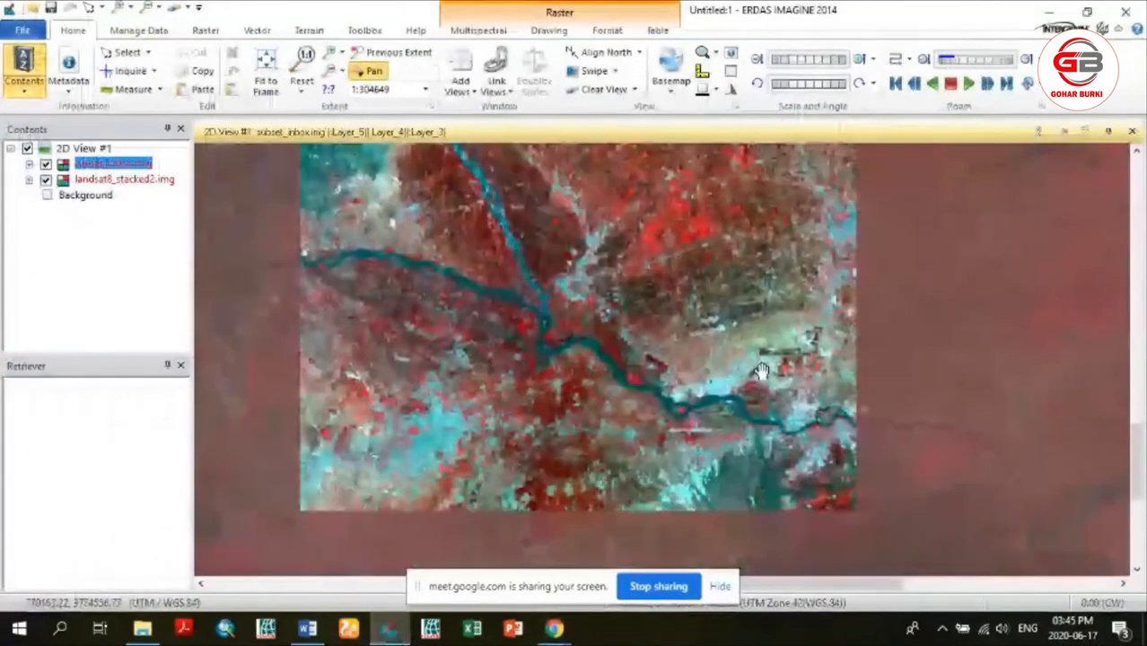
drag(593, 321, 614, 381)
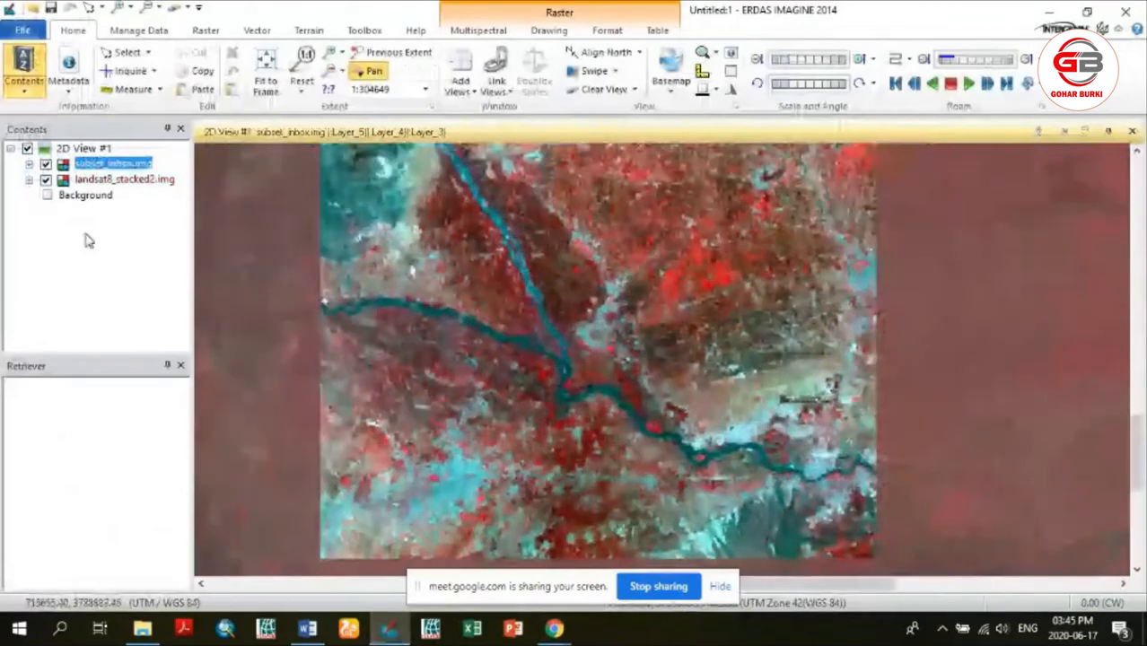
click(45, 179)
click(487, 305)
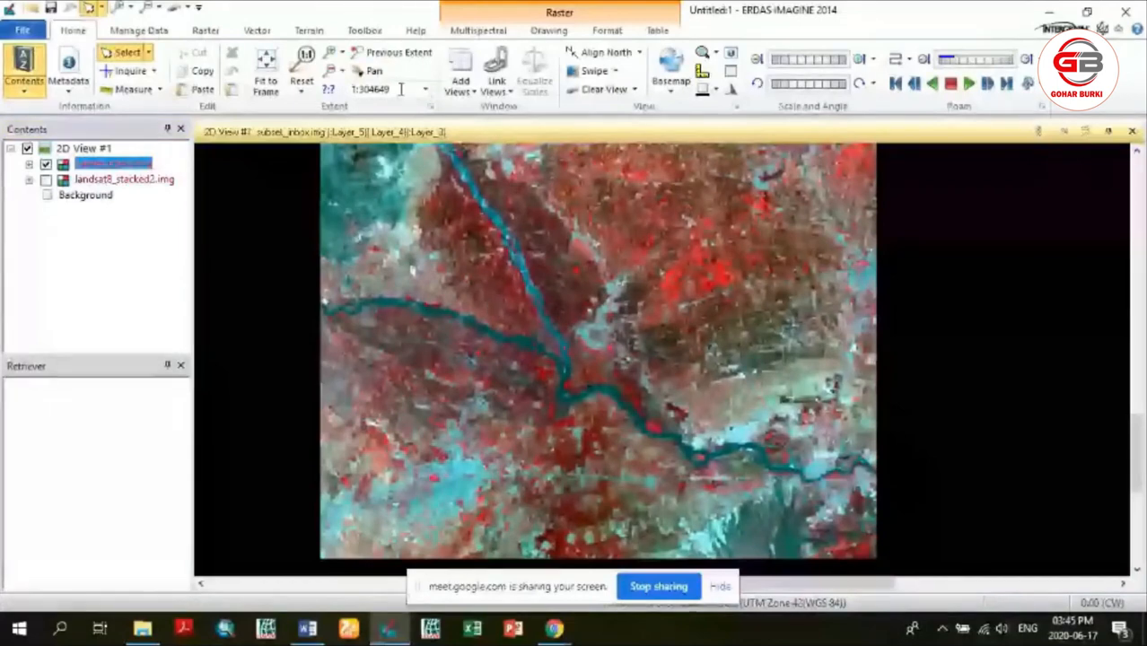
click(373, 71)
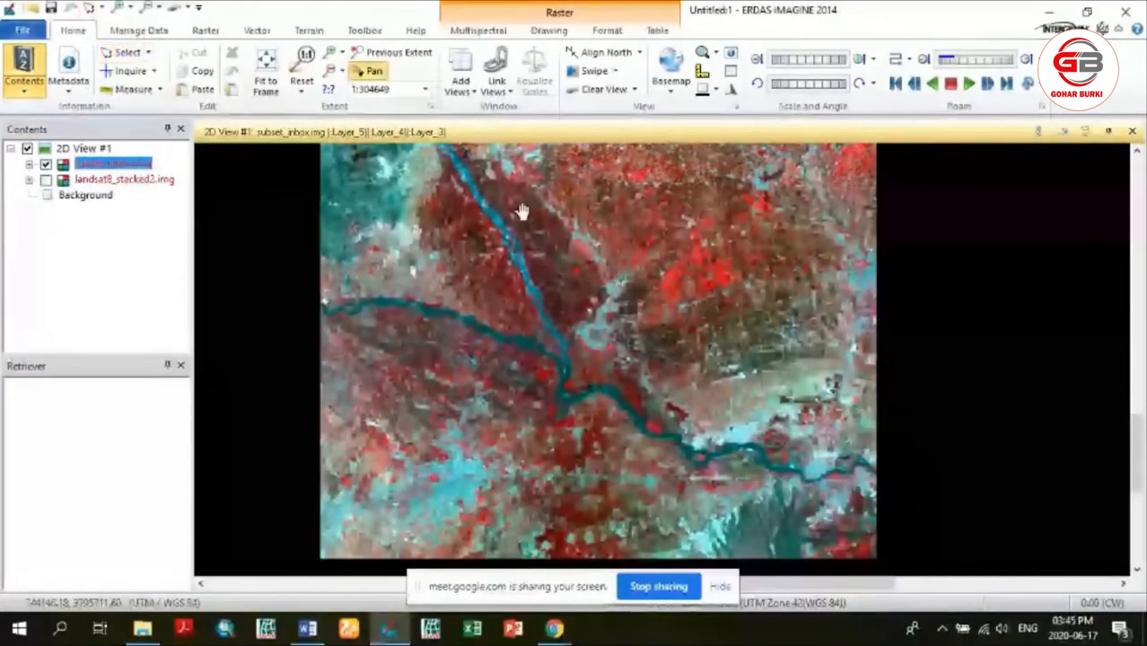